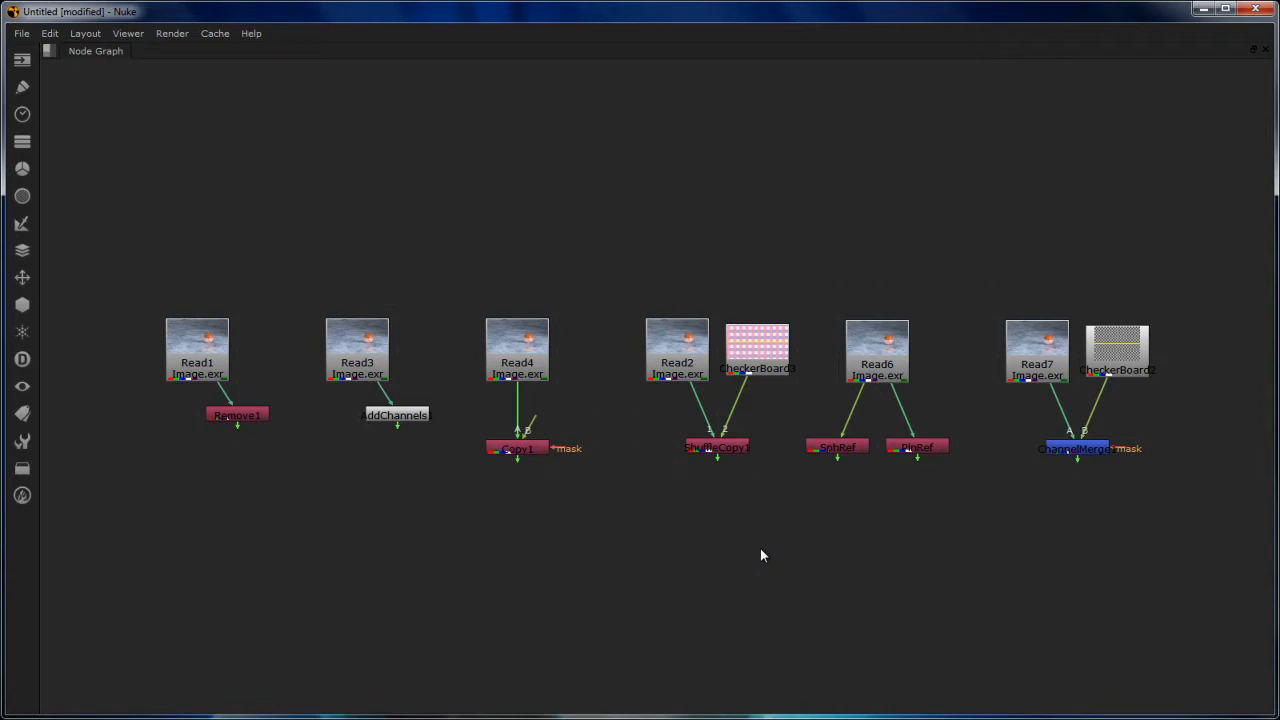
pyautogui.moveTo(81, 287); pyautogui.dragTo(288, 530)
pyautogui.moveTo(303, 247); pyautogui.dragTo(451, 569)
pyautogui.moveTo(476, 284); pyautogui.dragTo(959, 514)
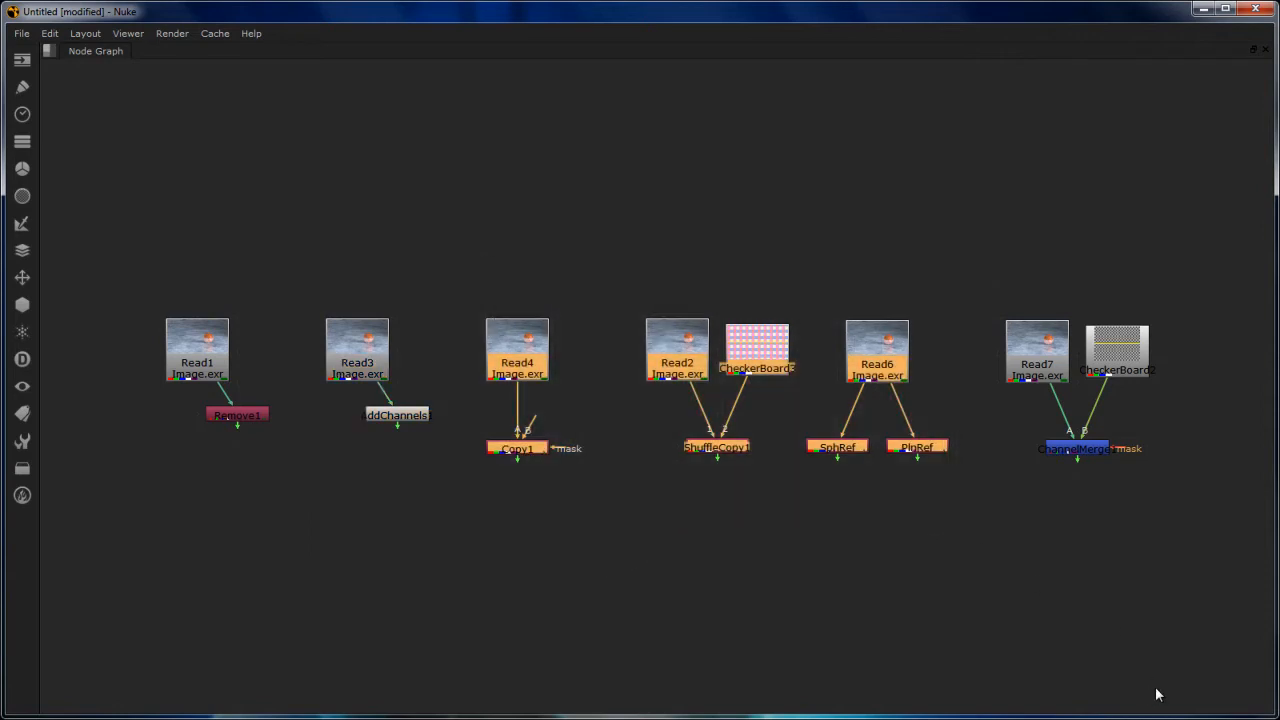
pyautogui.moveTo(1232, 546); pyautogui.dragTo(976, 254)
pyautogui.click(153, 489)
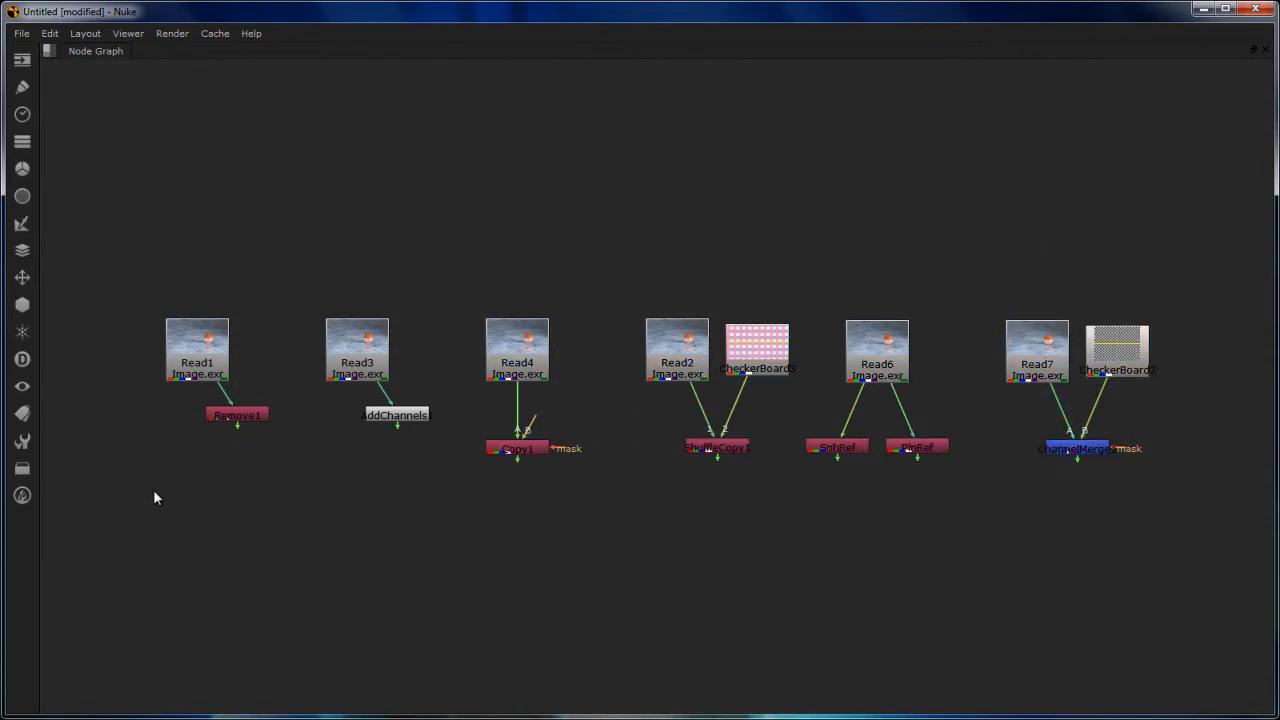
# Select the Remove1 node under Read1 and find the Remove operation among the Channel nodes.
pyautogui.scroll(5, 110, 362)
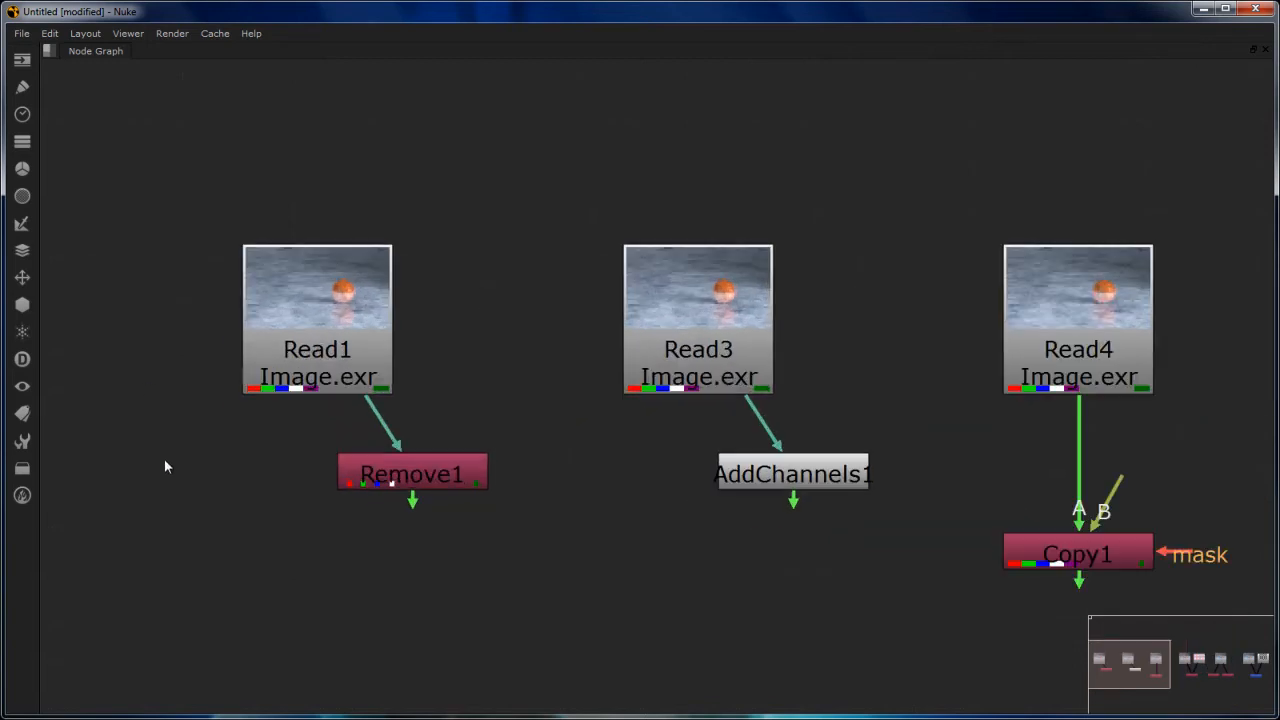
pyautogui.scroll(2, 165, 460)
pyautogui.moveTo(165, 460); pyautogui.dragTo(342, 415, button='middle')
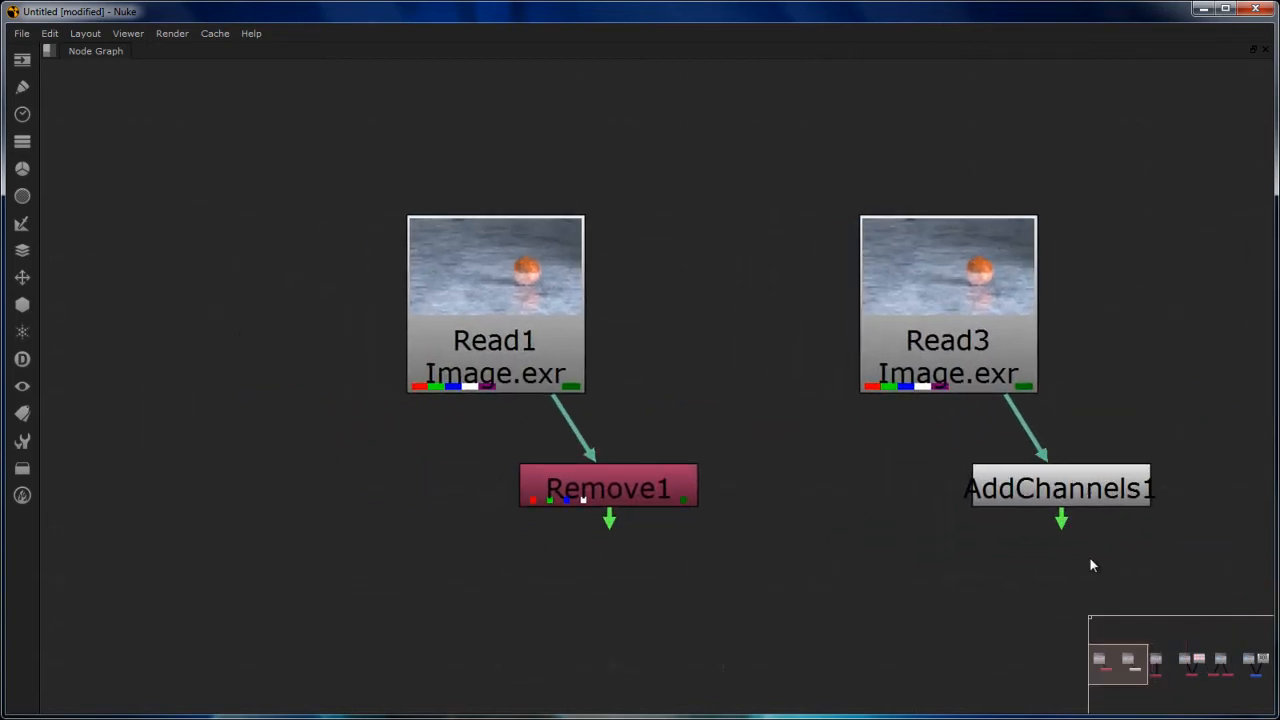
pyautogui.click(621, 489)
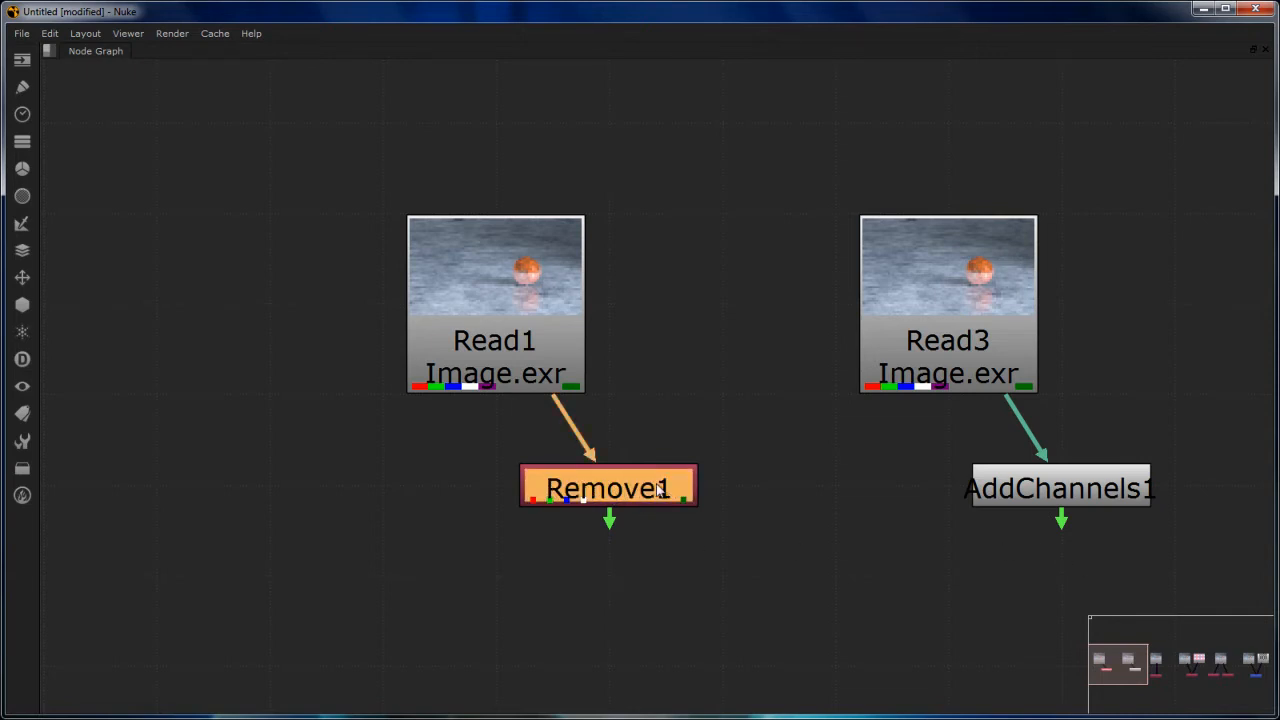
pyautogui.click(23, 141)
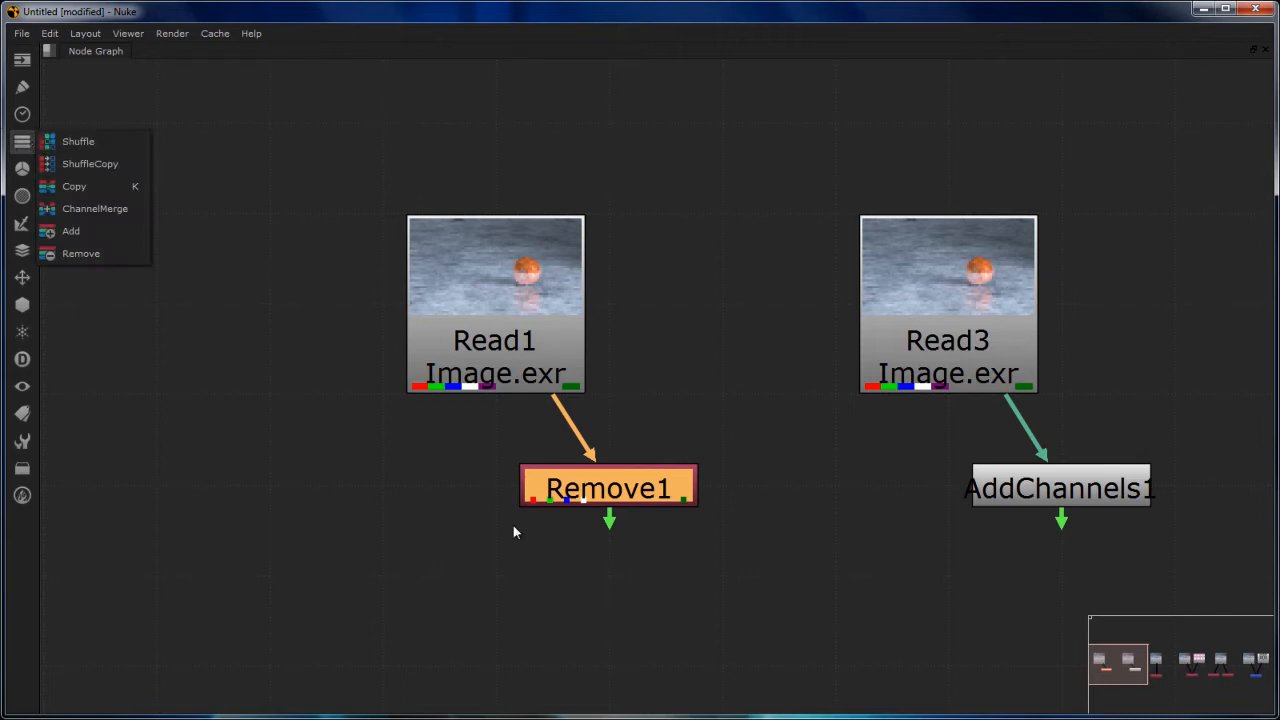
pyautogui.click(88, 254)
# View the Read1 image through a new viewer on input 1 and move the viewer window clear of the Read1 branch.
pyautogui.click(510, 303)
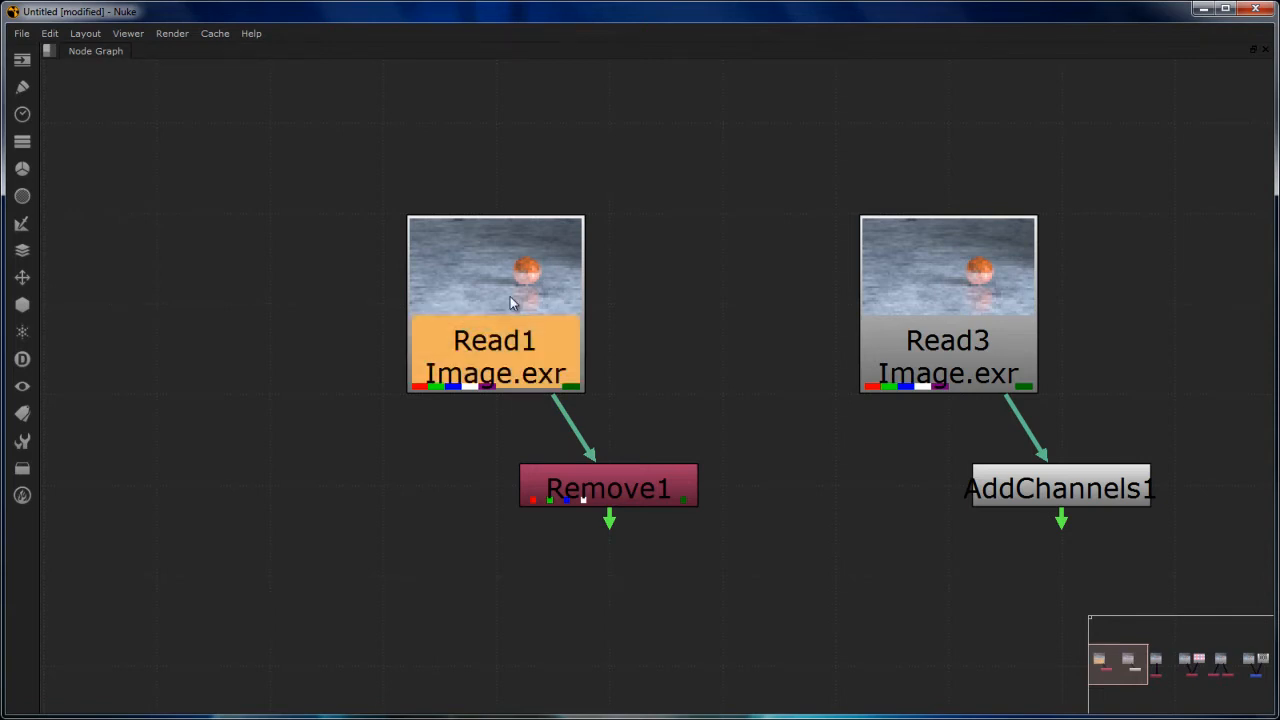
pyautogui.press('1')
pyautogui.moveTo(320, 84); pyautogui.dragTo(931, 98)
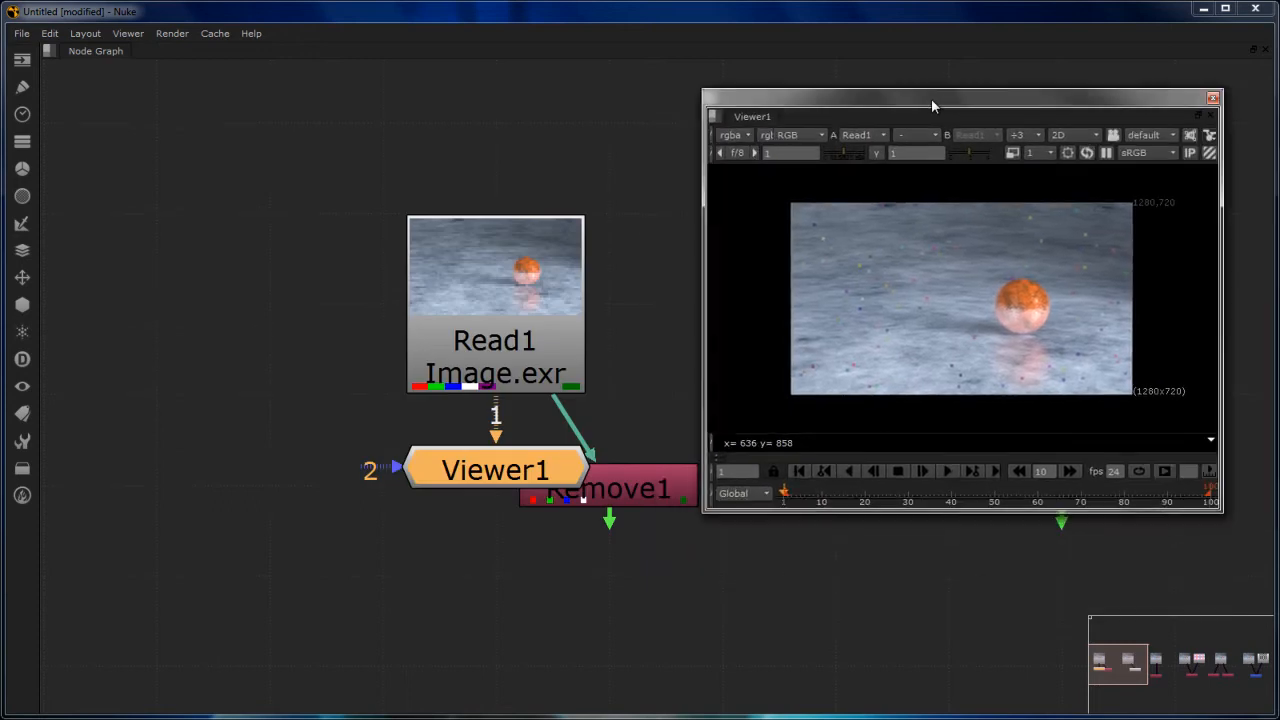
# Hide the viewer's timeline, playback controls and second toolbar row, and enlarge the displayed image.
pyautogui.click(714, 494)
pyautogui.click(714, 500)
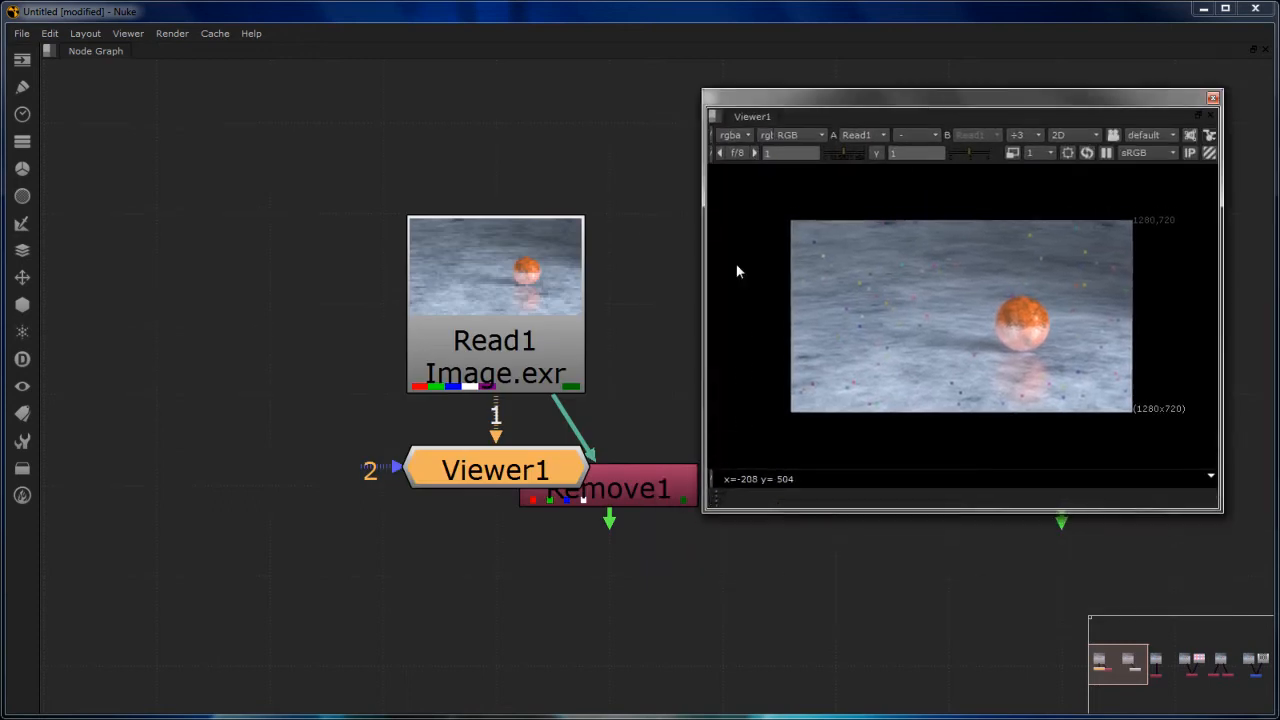
pyautogui.click(711, 153)
pyautogui.scroll(3, 935, 345)
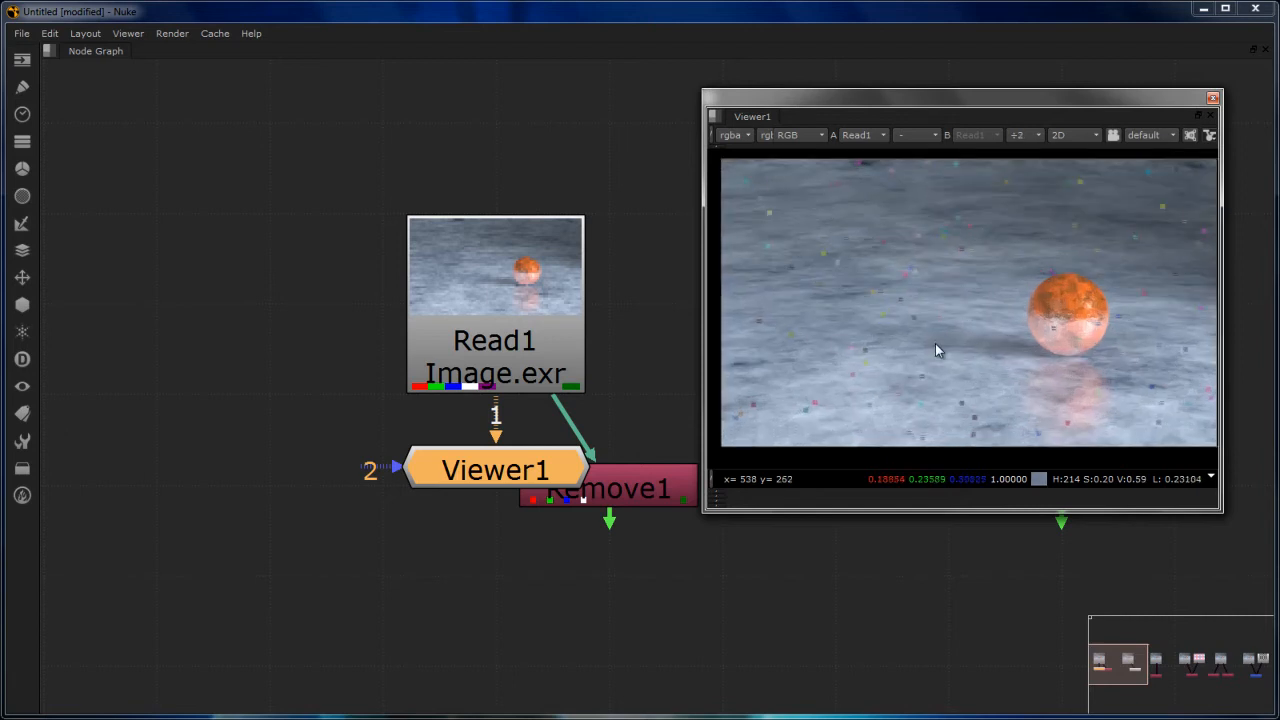
# Move the viewer window farther from the Read1 branch and place the Viewer1 node below Remove1.
pyautogui.moveTo(939, 295); pyautogui.dragTo(915, 295, button='middle')
pyautogui.moveTo(928, 118); pyautogui.dragTo(1000, 52)
pyautogui.moveTo(466, 475); pyautogui.dragTo(477, 645)
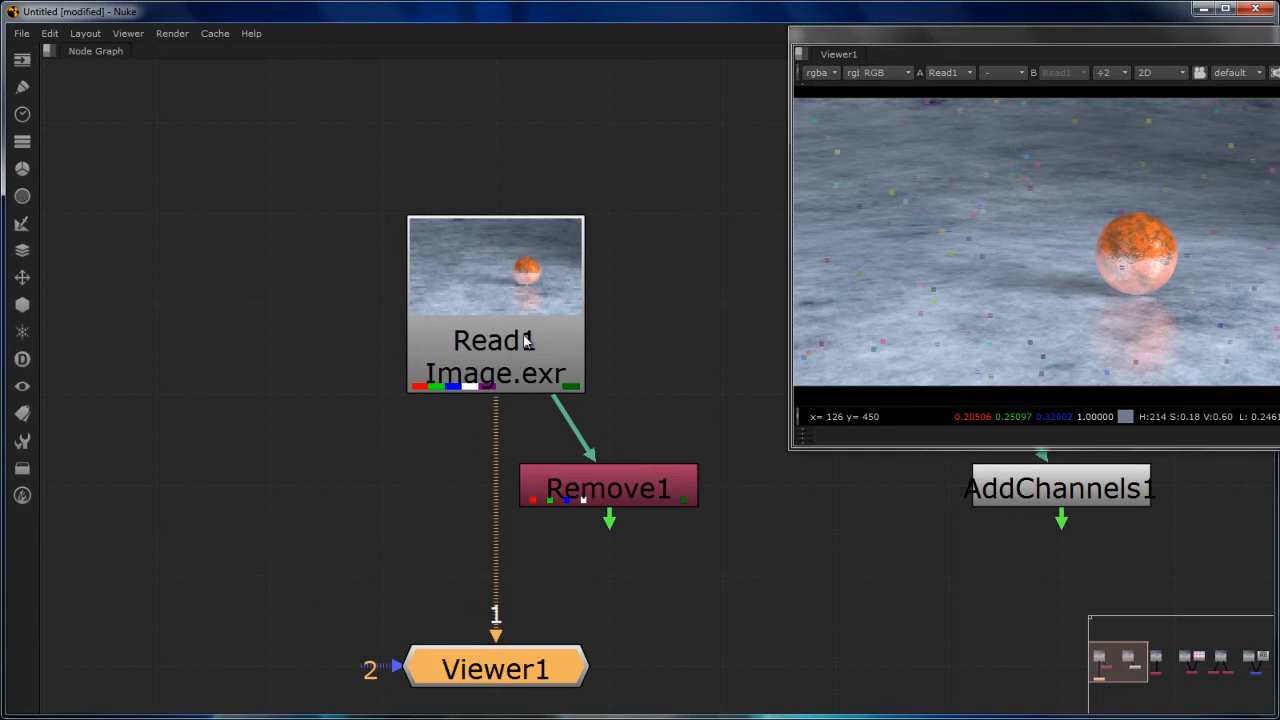
# Inspect Read1's sphere_AO, plane_Matte and plane_AO layers in the viewer, then return the display to rgba.
pyautogui.click(827, 72)
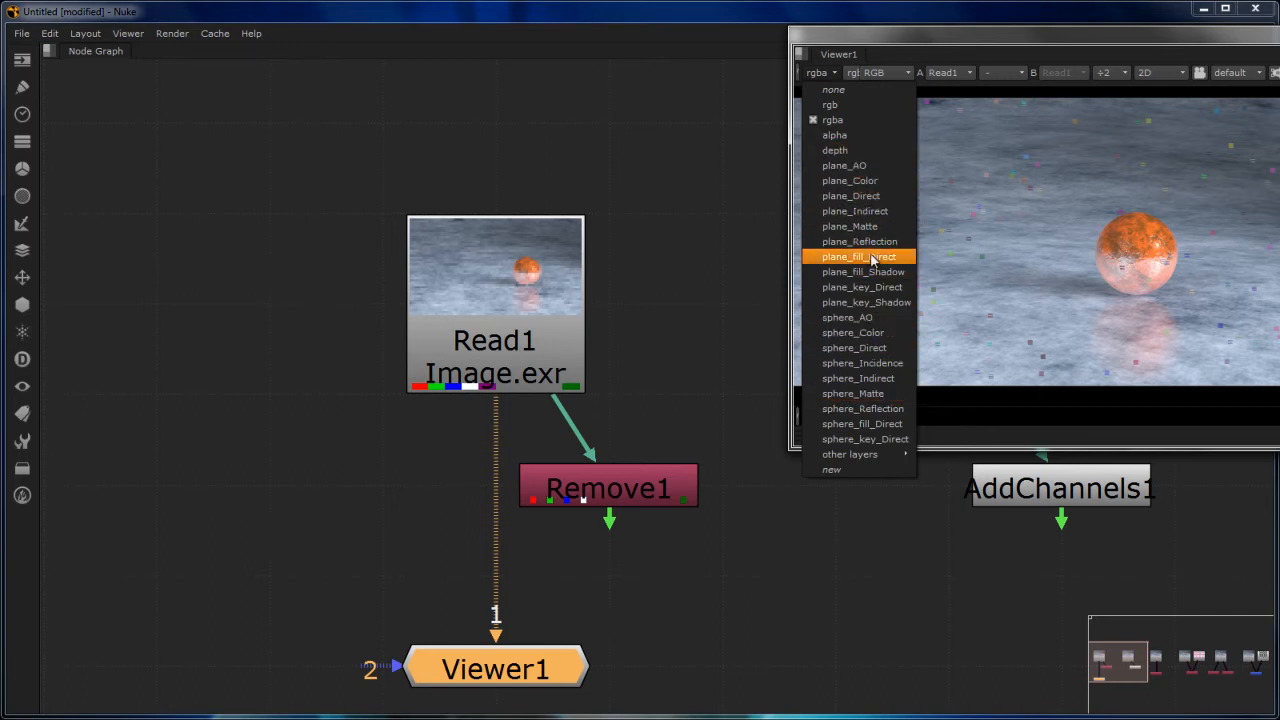
pyautogui.click(858, 317)
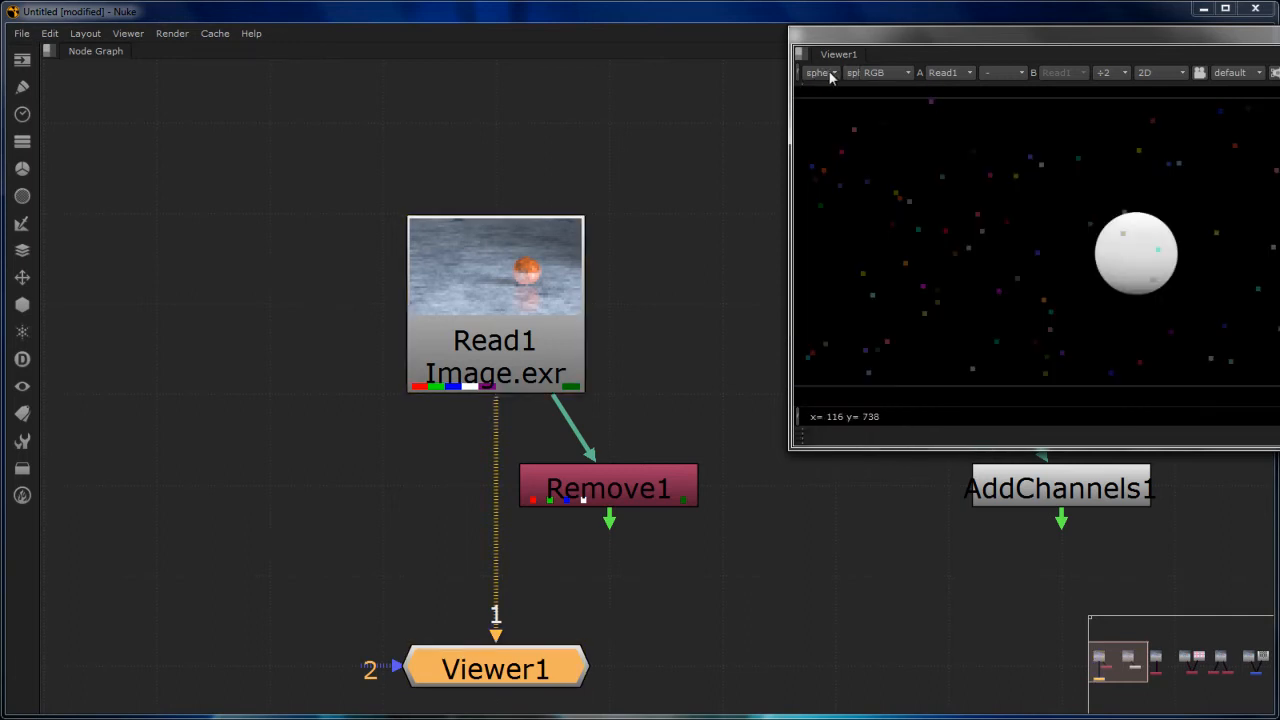
pyautogui.click(830, 77)
pyautogui.click(849, 226)
pyautogui.click(830, 77)
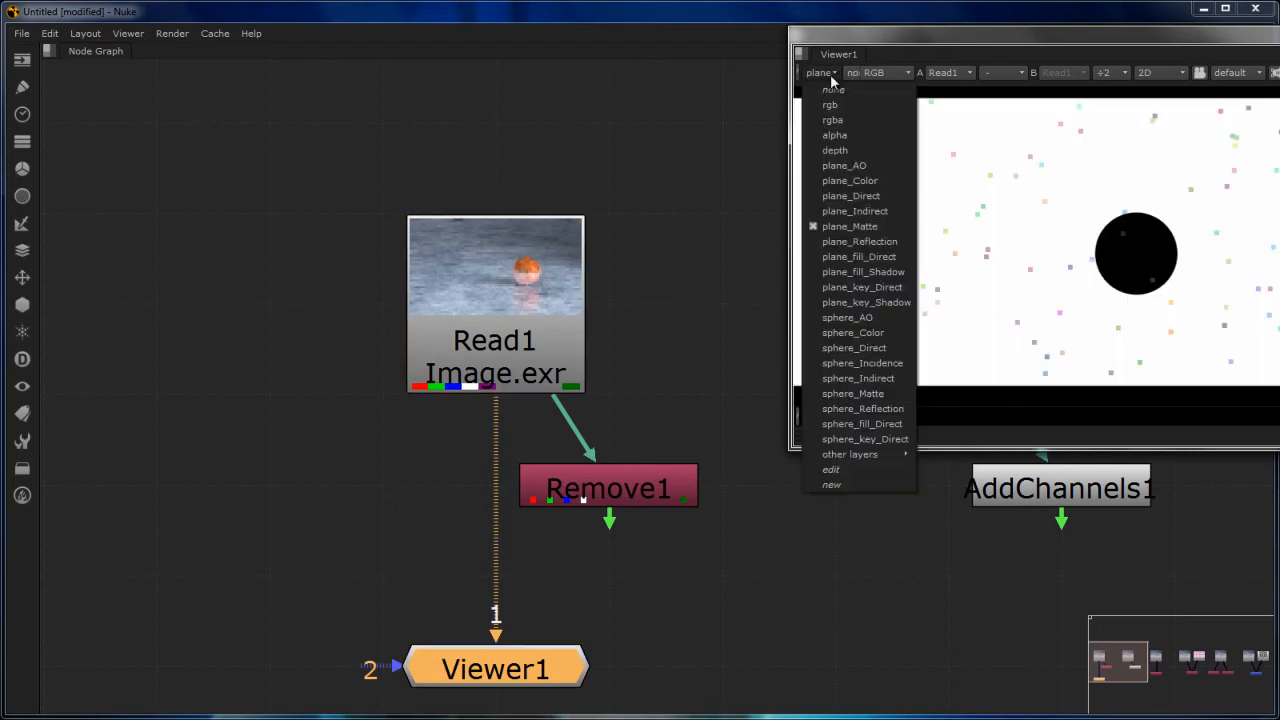
pyautogui.click(844, 165)
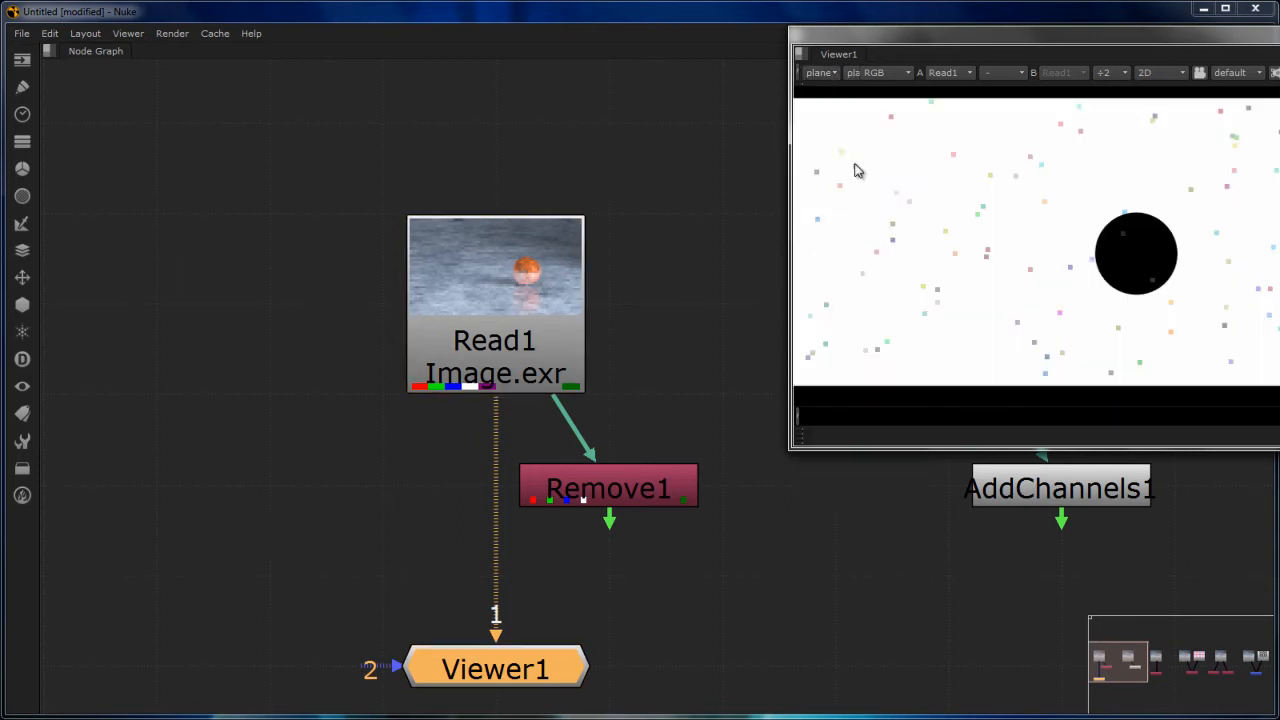
pyautogui.click(823, 77)
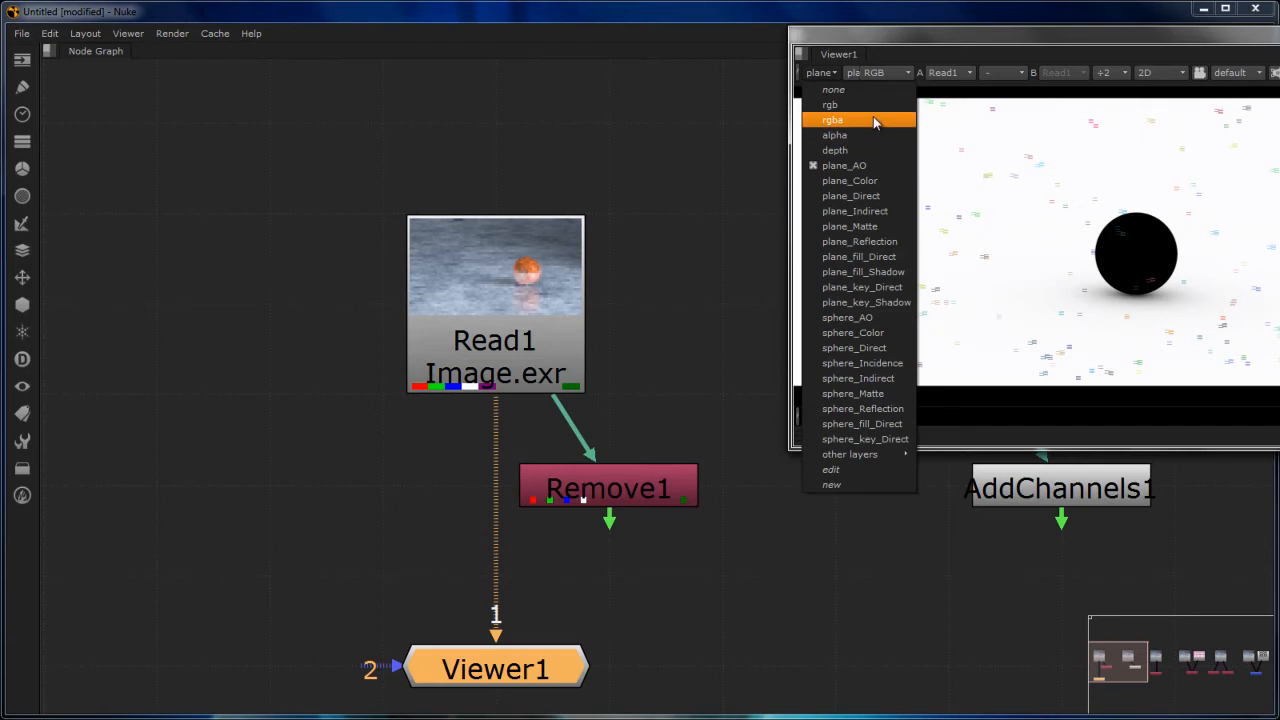
pyautogui.click(872, 120)
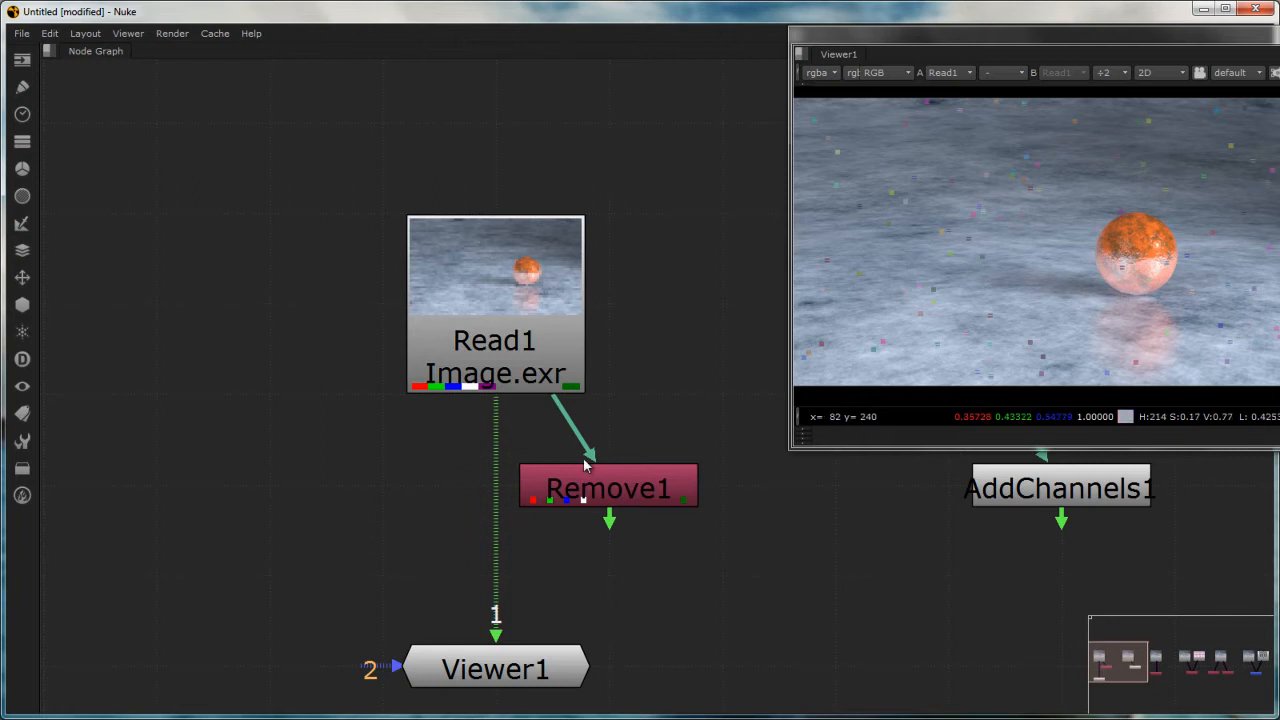
# Open the Remove1 node's properties and move the window away from the Read1 and Remove1 nodes.
pyautogui.doubleClick(640, 491)
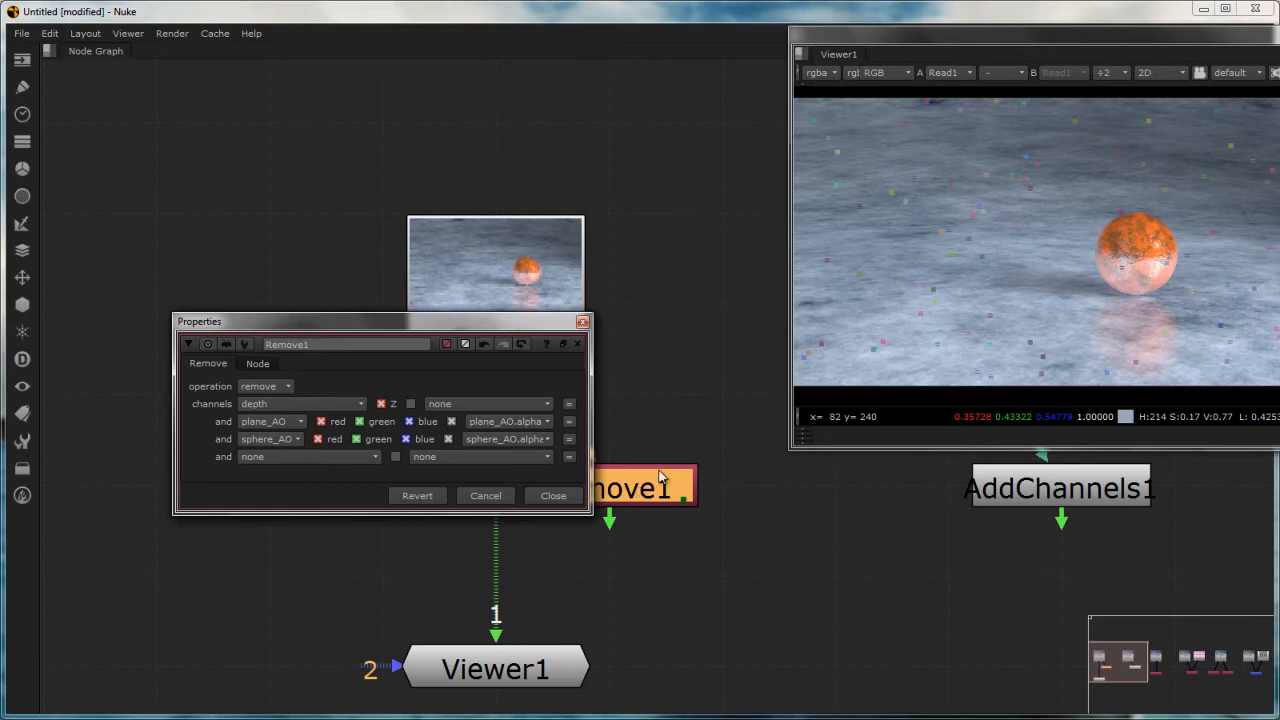
pyautogui.moveTo(465, 330); pyautogui.dragTo(608, 306)
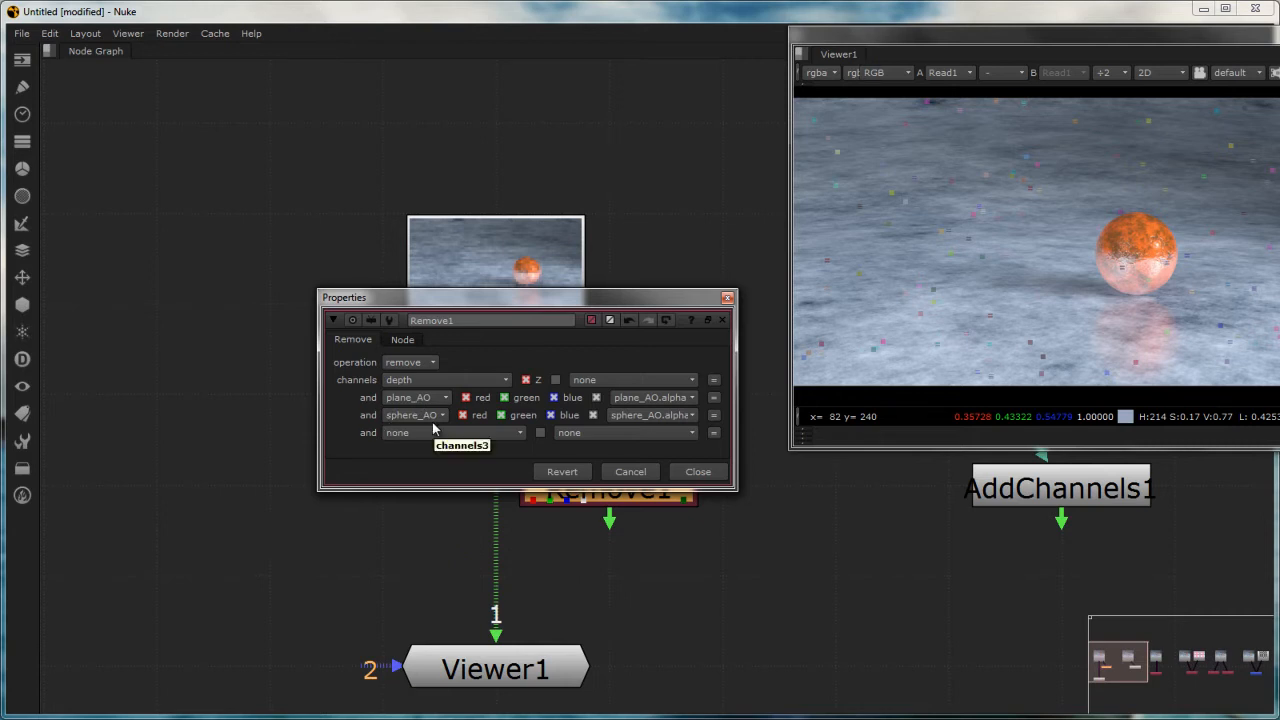
pyautogui.moveTo(552, 296); pyautogui.dragTo(287, 99)
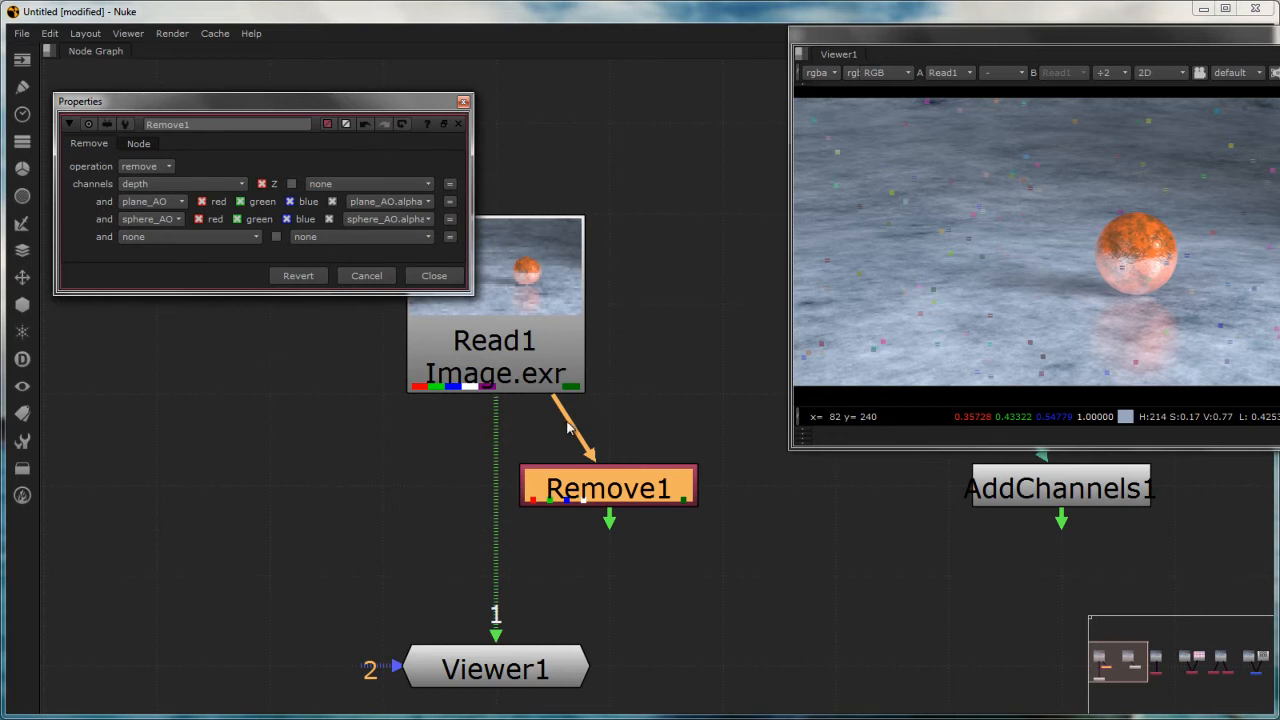
# Compare the channel indicators on the Read1 and Remove1 nodes against the channels listed in the Remove1 properties.
pyautogui.scroll(4, 575, 422)
pyautogui.scroll(2, 660, 417)
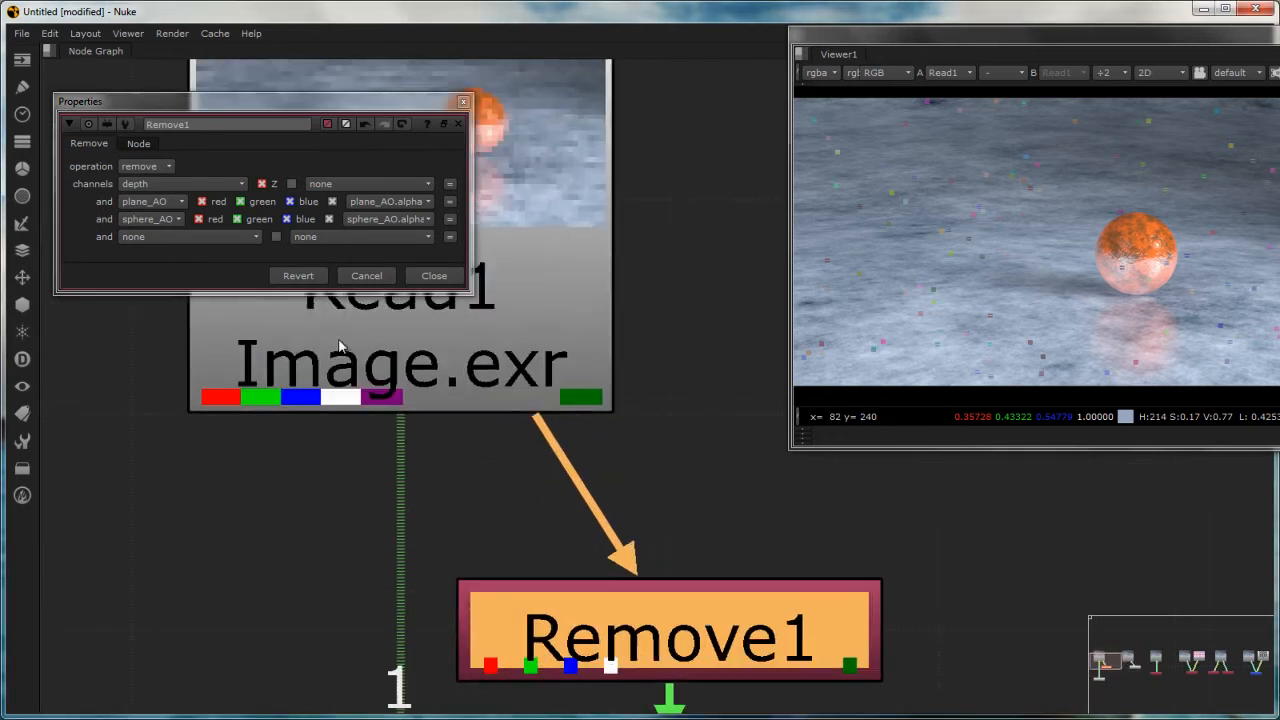
pyautogui.click(582, 188)
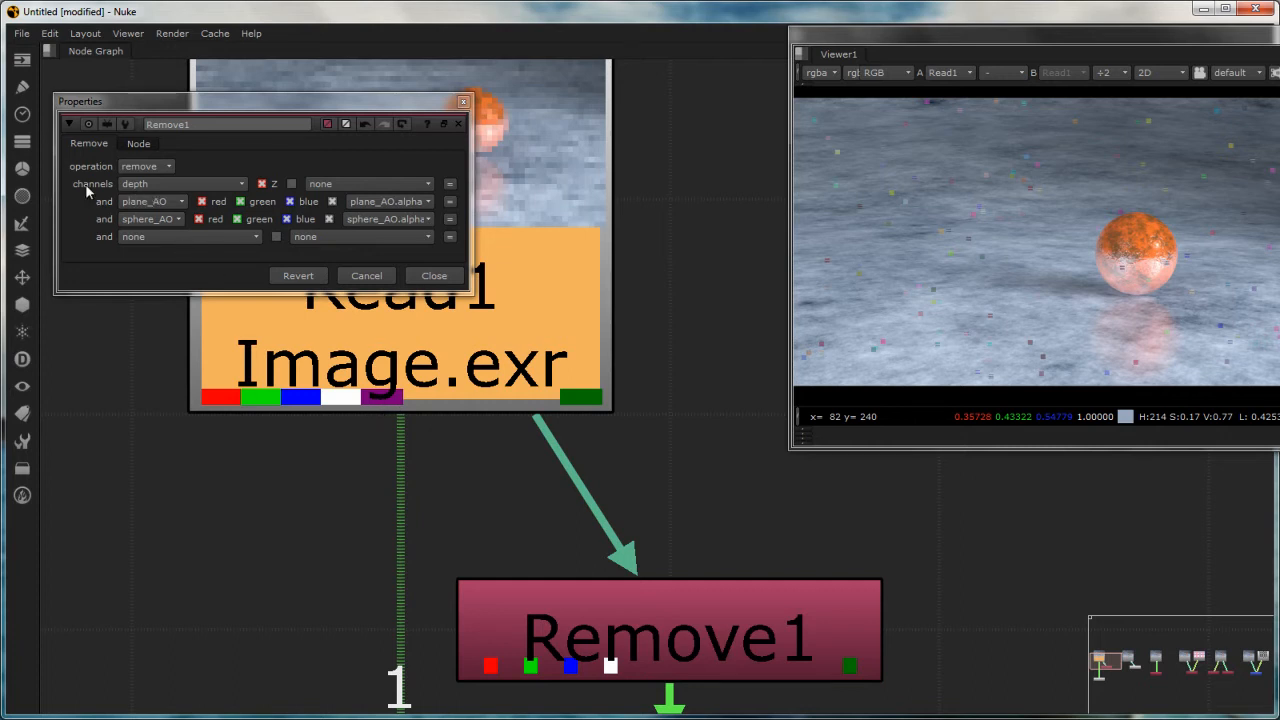
pyautogui.moveTo(272, 537); pyautogui.dragTo(314, 472, button='middle')
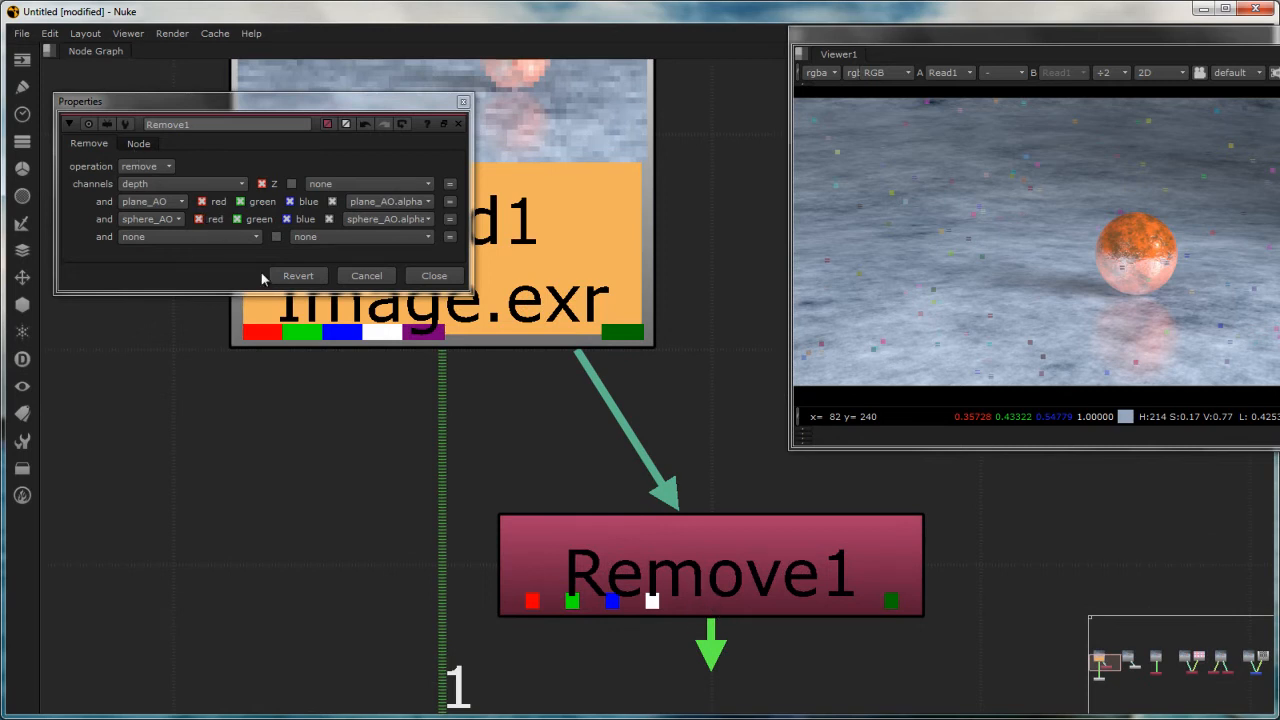
# Connect the Remove1 node to Viewer1 as input 2 and display its output.
pyautogui.scroll(-4, 331, 488)
pyautogui.moveTo(446, 515); pyautogui.dragTo(562, 332, button='middle')
pyautogui.scroll(-1, 571, 392)
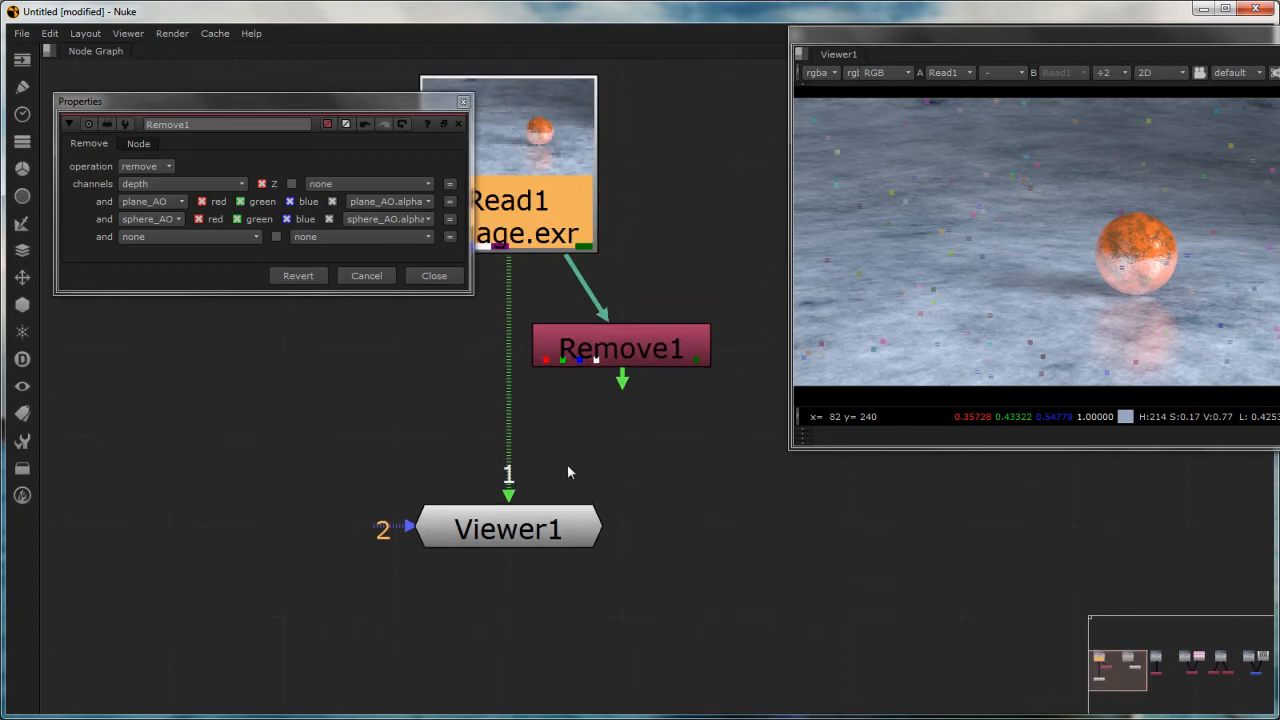
pyautogui.moveTo(567, 472); pyautogui.dragTo(536, 536, button='middle')
pyautogui.click(587, 425)
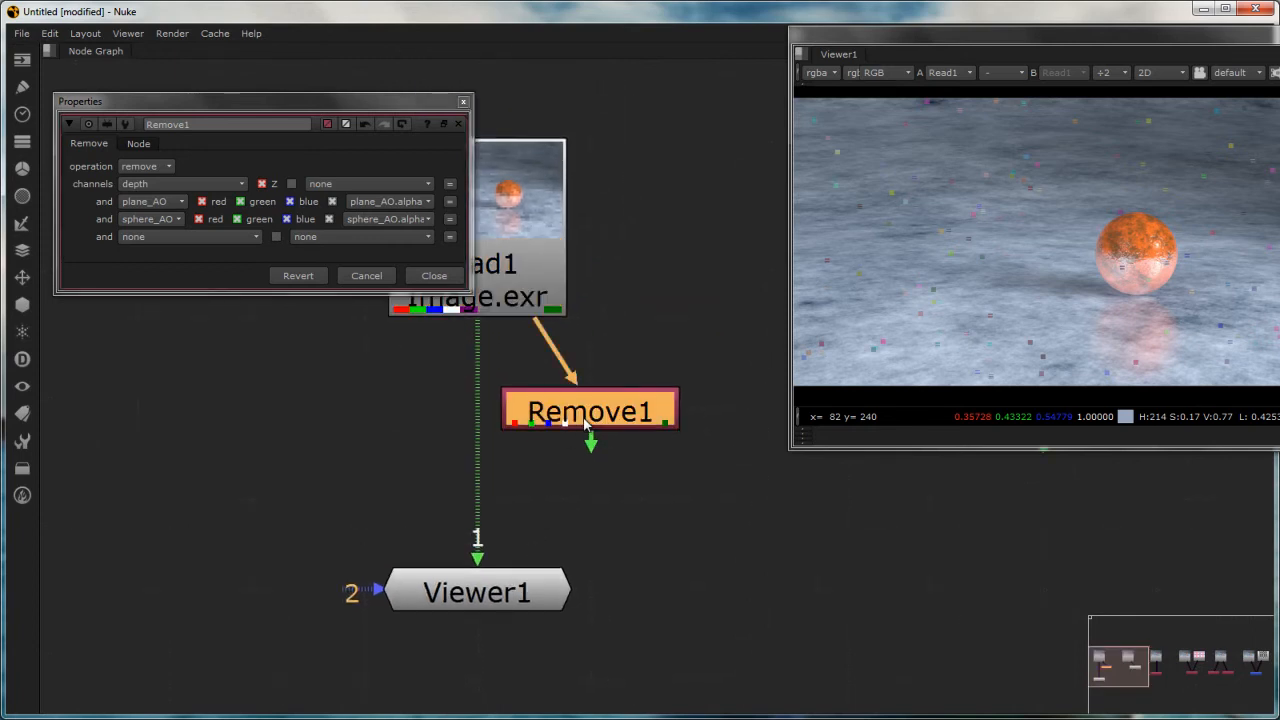
pyautogui.press('2')
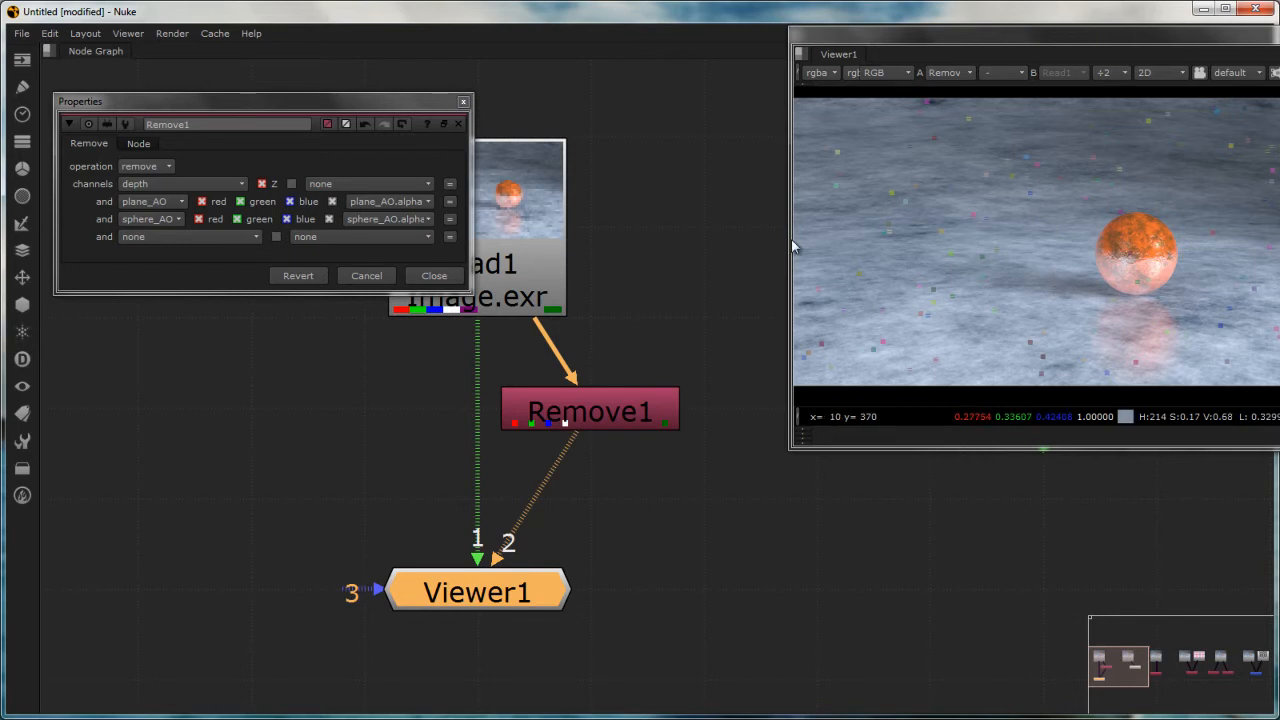
# Widen the viewer window and check which layers are available in Remove1's output.
pyautogui.moveTo(788, 248); pyautogui.dragTo(489, 243)
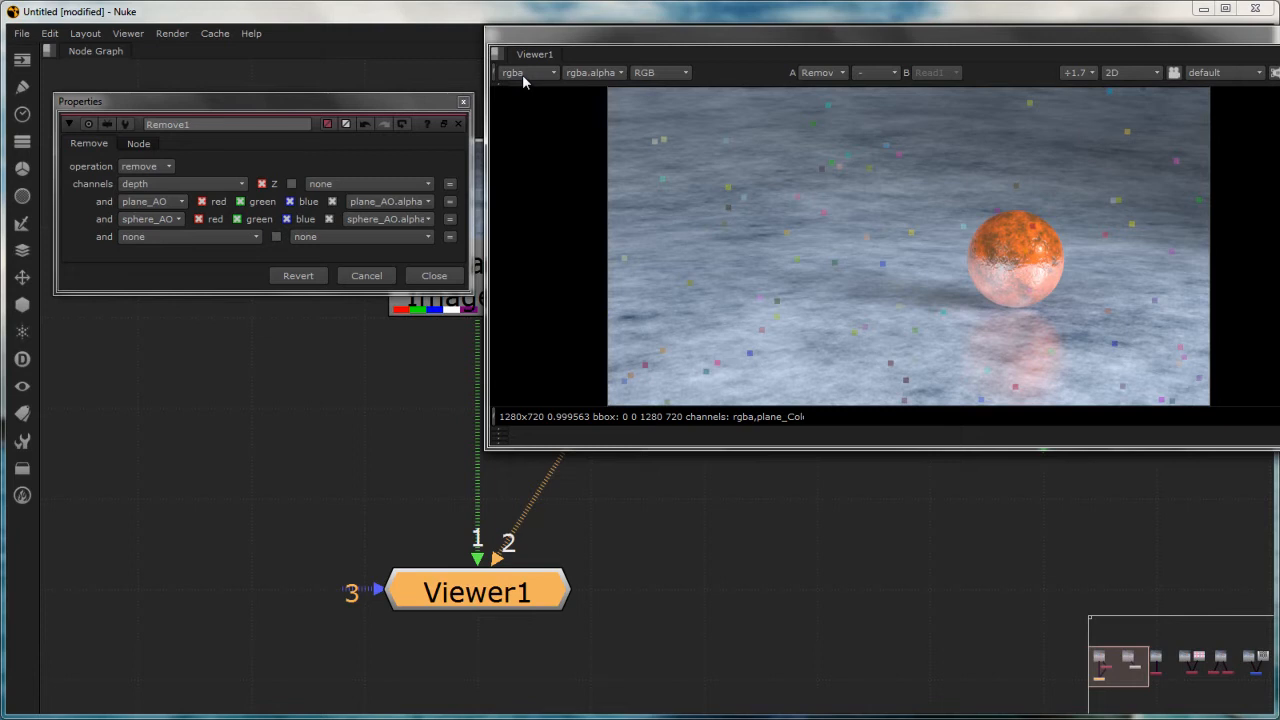
pyautogui.click(523, 74)
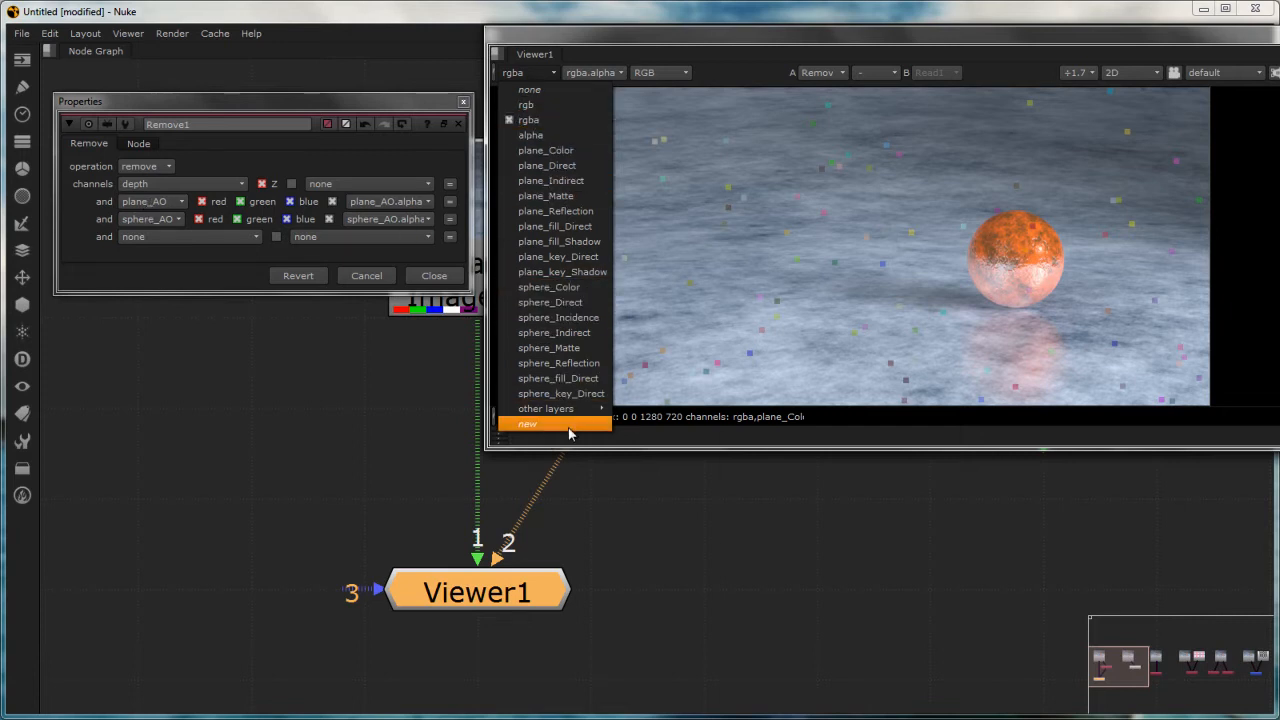
pyautogui.moveTo(570, 412)
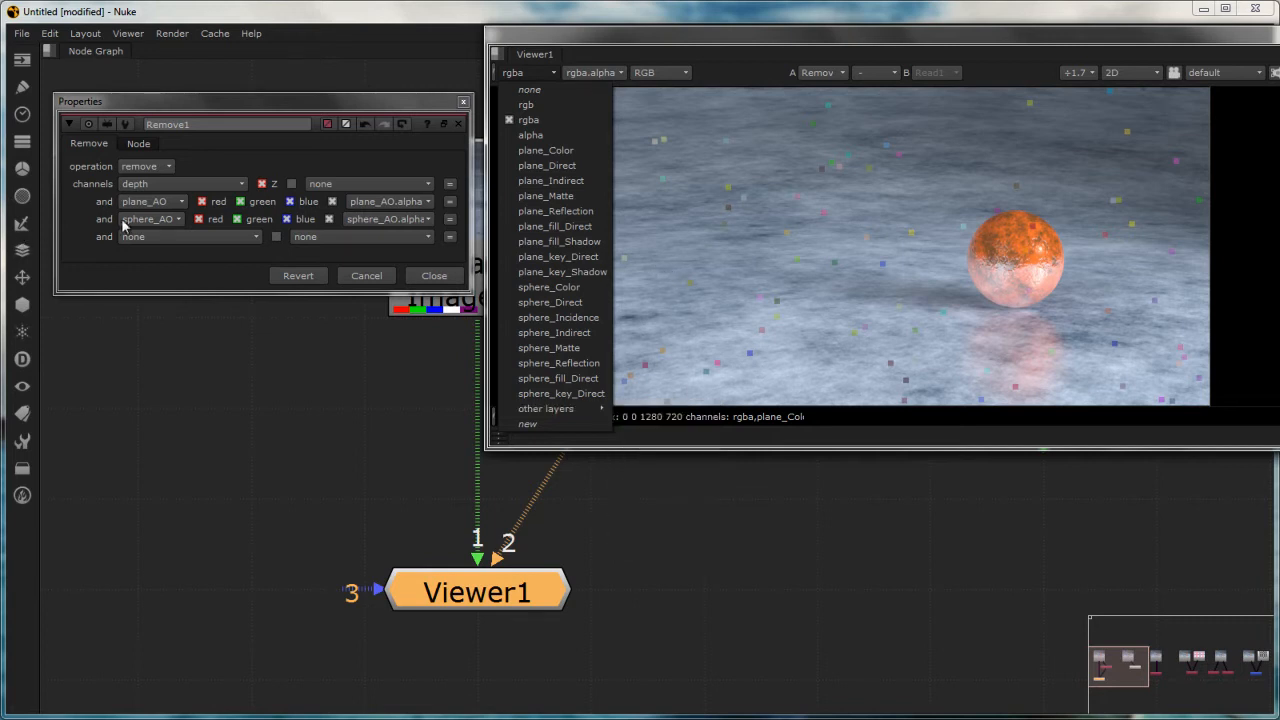
pyautogui.click(142, 512)
pyautogui.scroll(-5, 285, 457)
pyautogui.moveTo(358, 453); pyautogui.dragTo(230, 548, button='middle')
pyautogui.scroll(4, 251, 506)
pyautogui.click(238, 393)
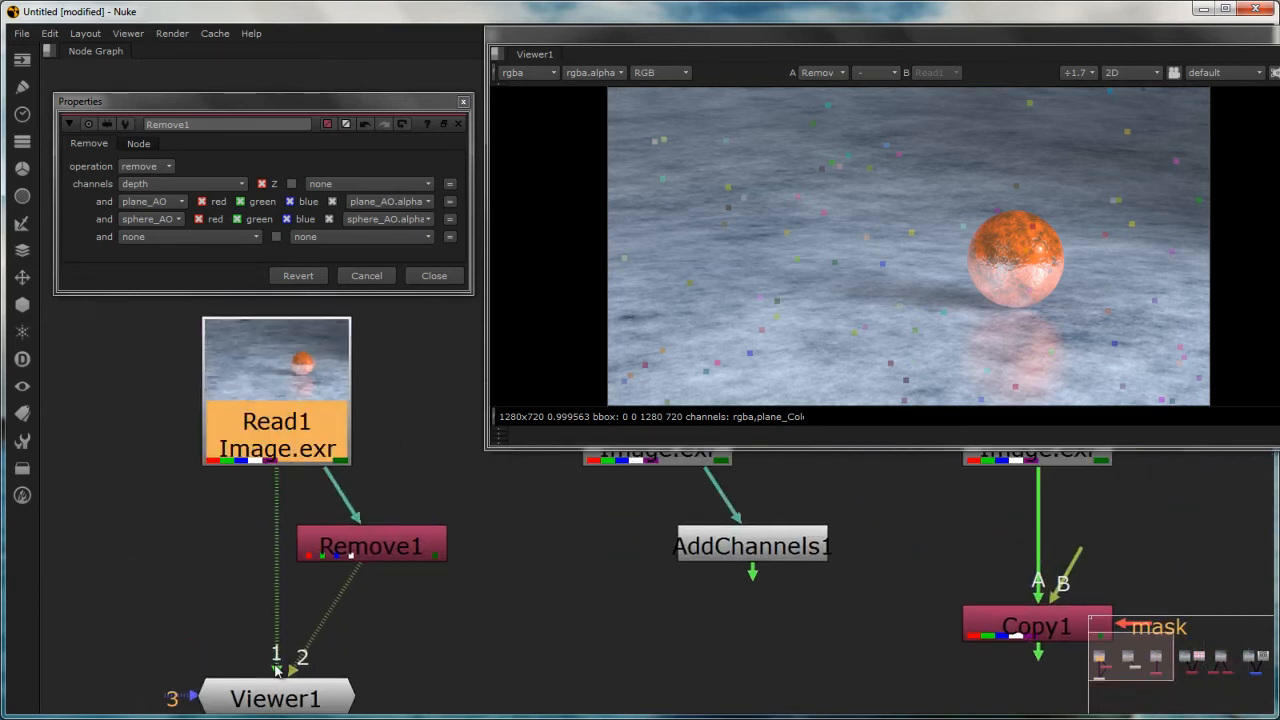
pyautogui.moveTo(278, 702); pyautogui.dragTo(280, 626)
pyautogui.moveTo(358, 563)
pyautogui.mouseDown()
pyautogui.moveTo(455, 563)
pyautogui.moveTo(362, 561)
pyautogui.mouseUp()
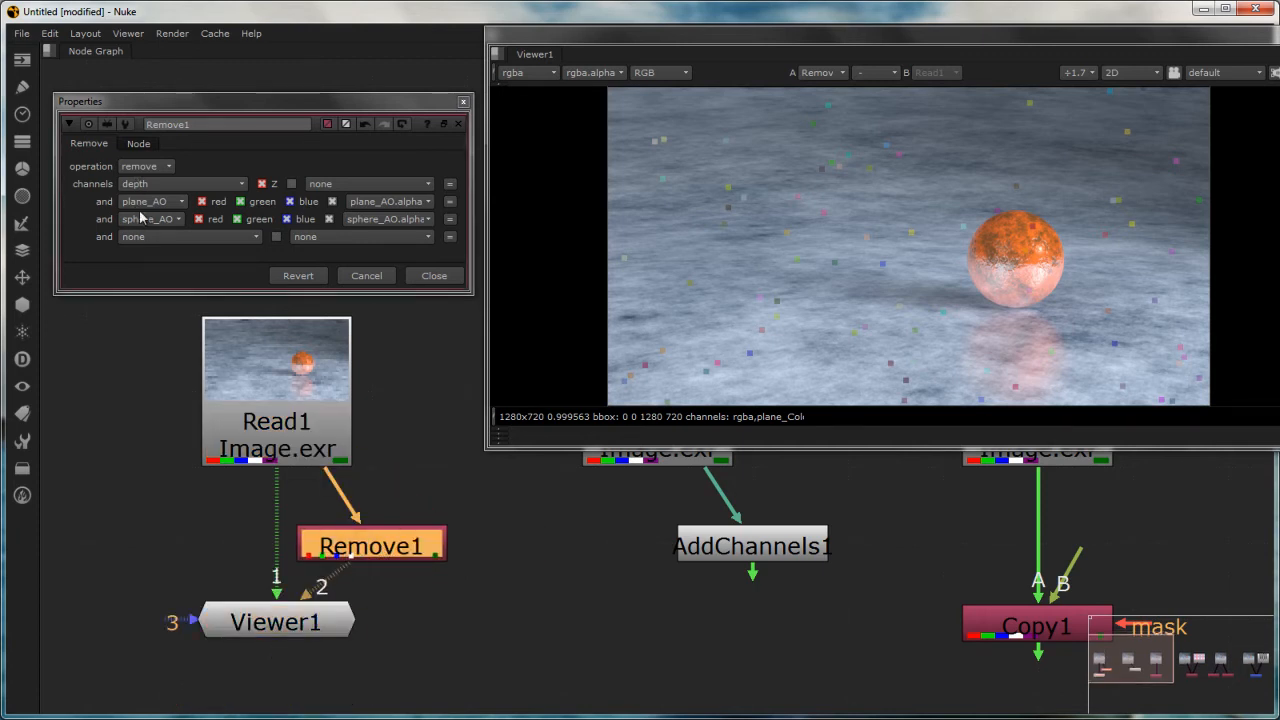
pyautogui.moveTo(253, 618); pyautogui.dragTo(254, 696)
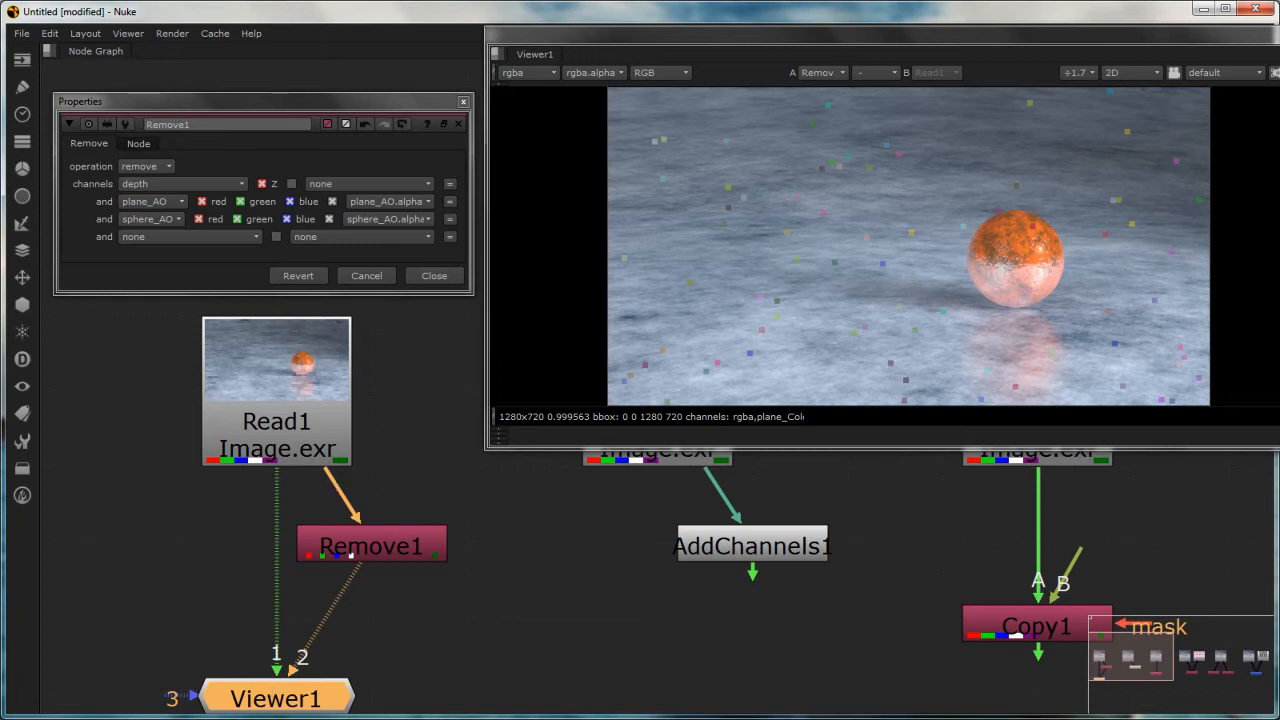
# Close the Remove1 properties and bring the whole row of node branches into view.
pyautogui.scroll(-4, 306, 572)
pyautogui.moveTo(417, 587); pyautogui.dragTo(280, 587, button='middle')
pyautogui.moveTo(65, 352); pyautogui.dragTo(287, 714)
pyautogui.click(272, 585)
pyautogui.scroll(3, 283, 440)
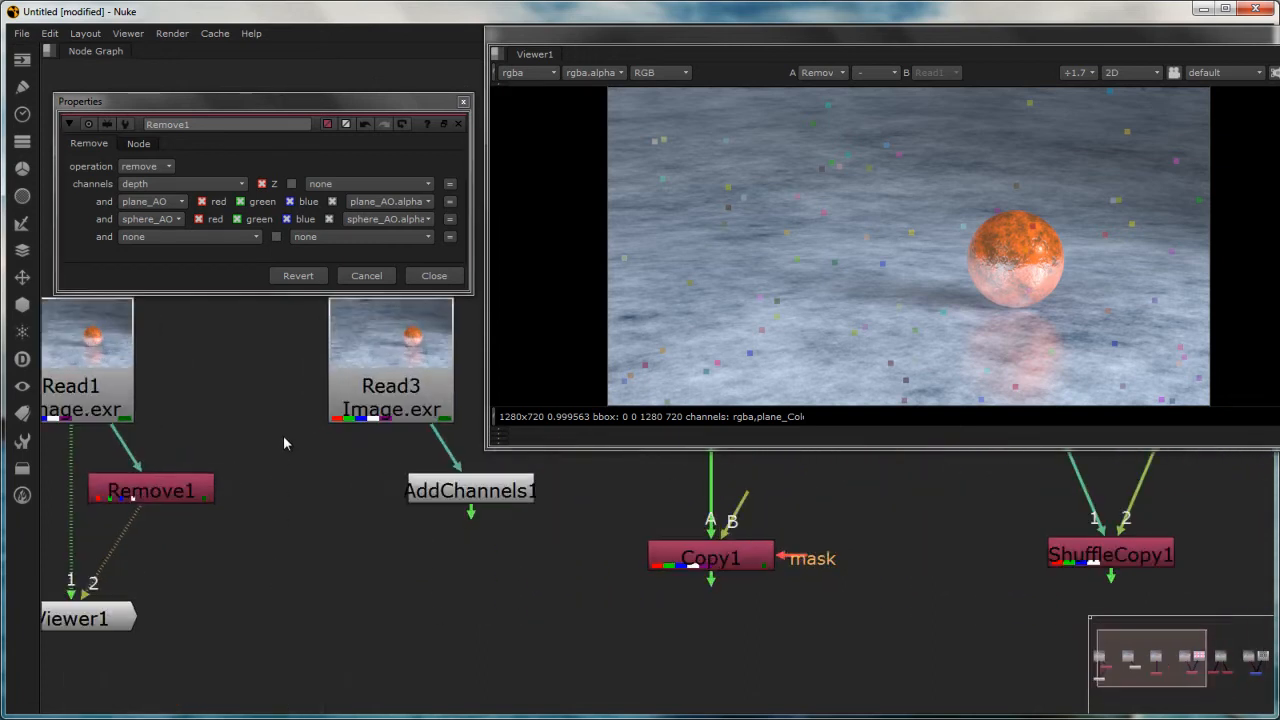
pyautogui.moveTo(283, 435); pyautogui.dragTo(215, 519, button='middle')
pyautogui.click(463, 101)
pyautogui.press('f')
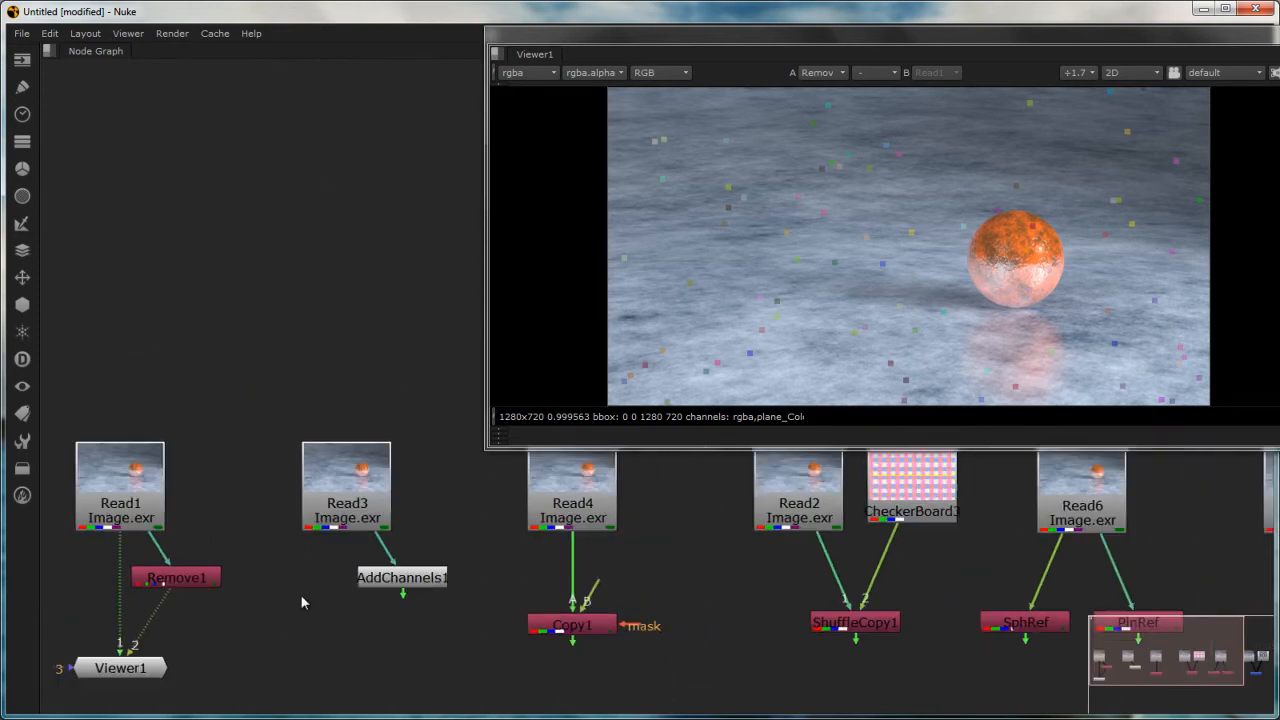
# Replace Viewer1 with a new viewer node and place its window clear of the node graph's first branches.
pyautogui.click(155, 667)
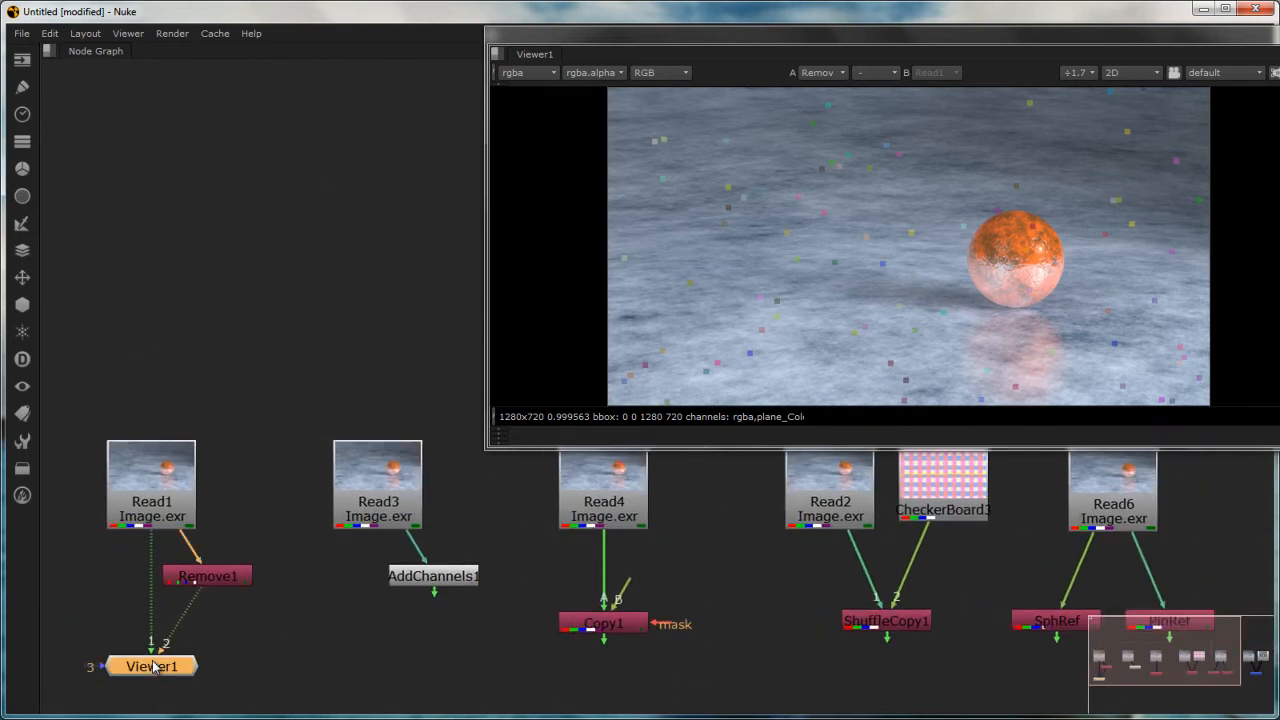
pyautogui.press('Delete')
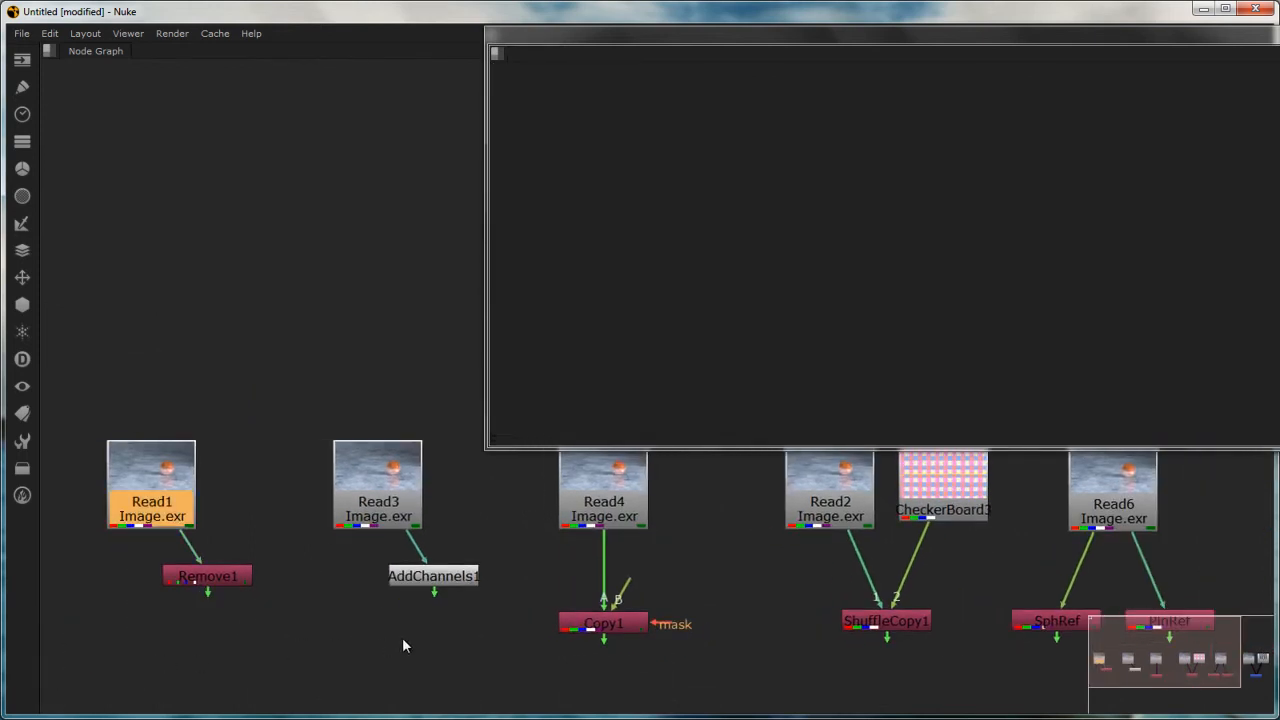
pyautogui.click(327, 522)
pyautogui.hotkey('ctrl', 'i')
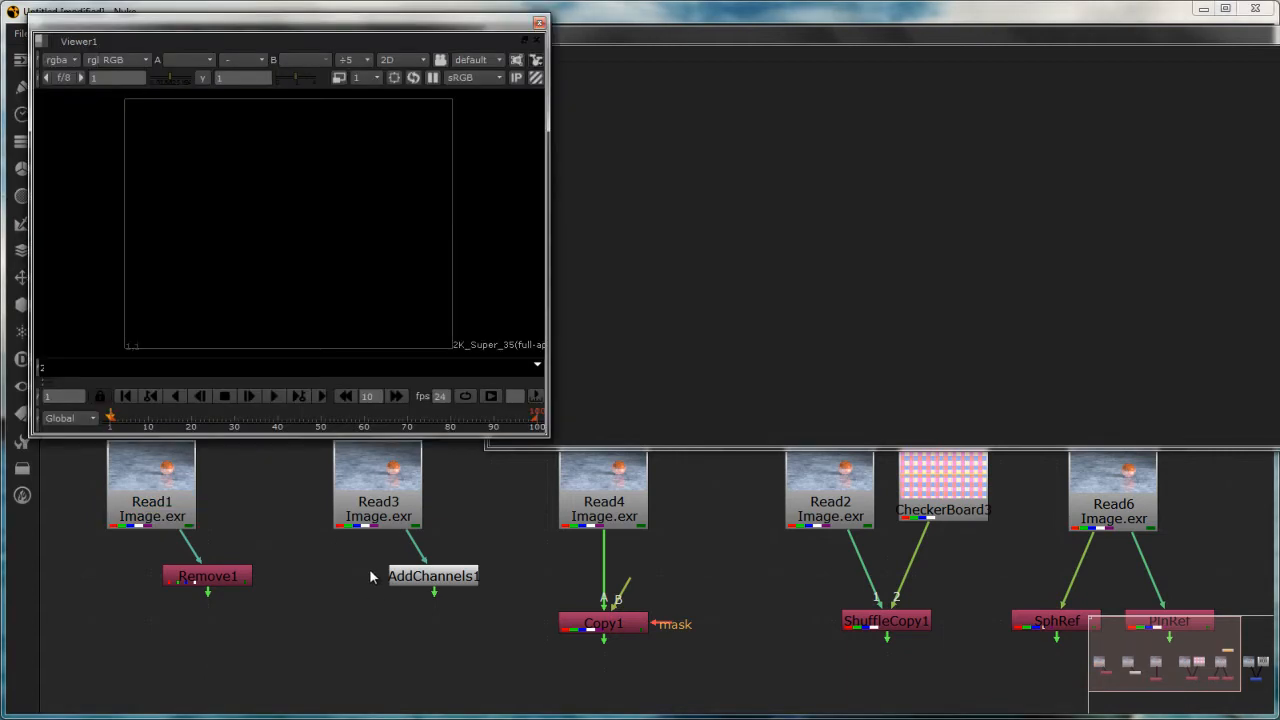
pyautogui.moveTo(343, 21); pyautogui.dragTo(900, 34)
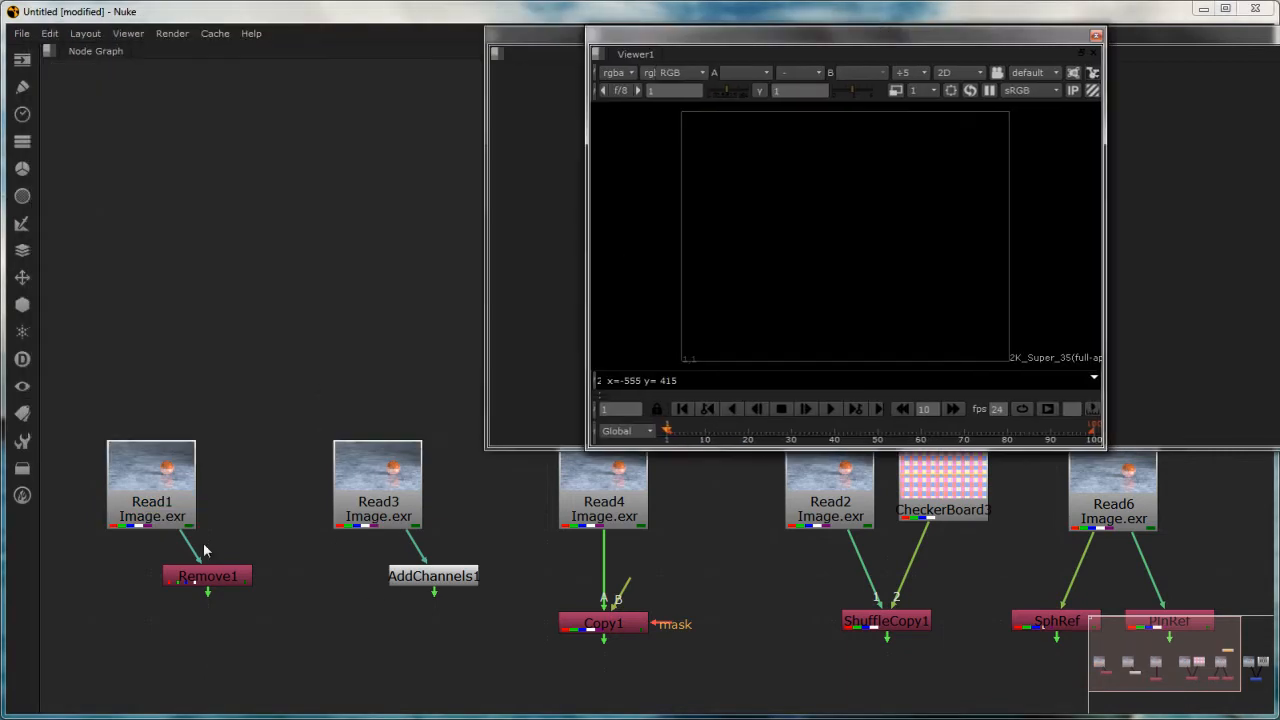
# Display Read3 in the new viewer with the viewer node placed beneath it, and close the empty floating pane.
pyautogui.click(378, 518)
pyautogui.press('1')
pyautogui.scroll(-5, 376, 544)
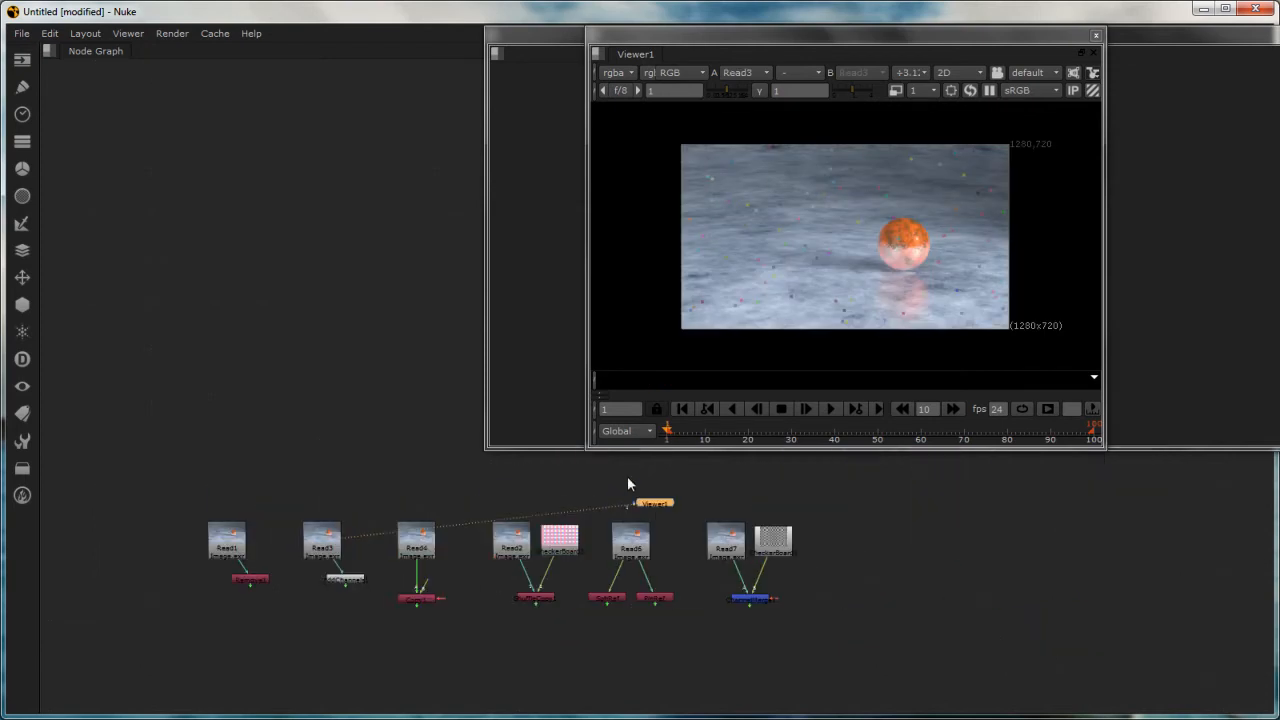
pyautogui.scroll(5, 310, 618)
pyautogui.click(1259, 96)
pyautogui.click(956, 521)
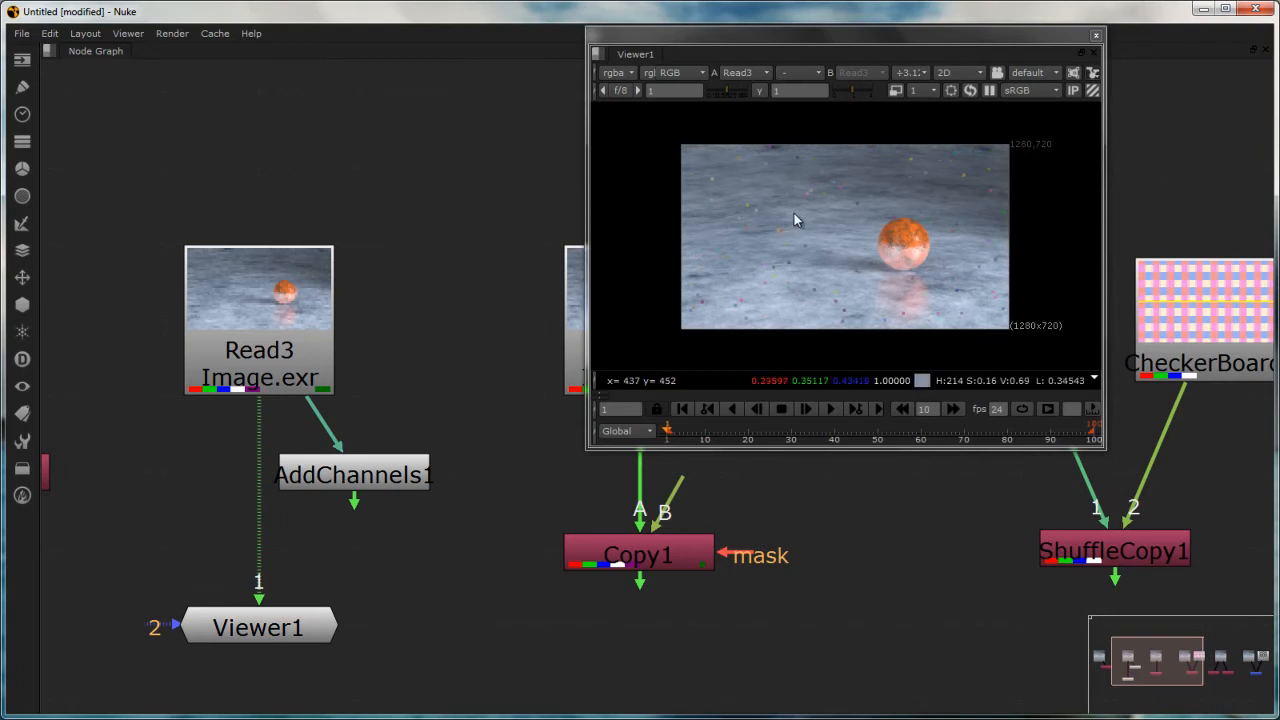
# Open the AddChannels1 properties and place the panel clear of the viewer and the Read3 branch.
pyautogui.scroll(5, 349, 571)
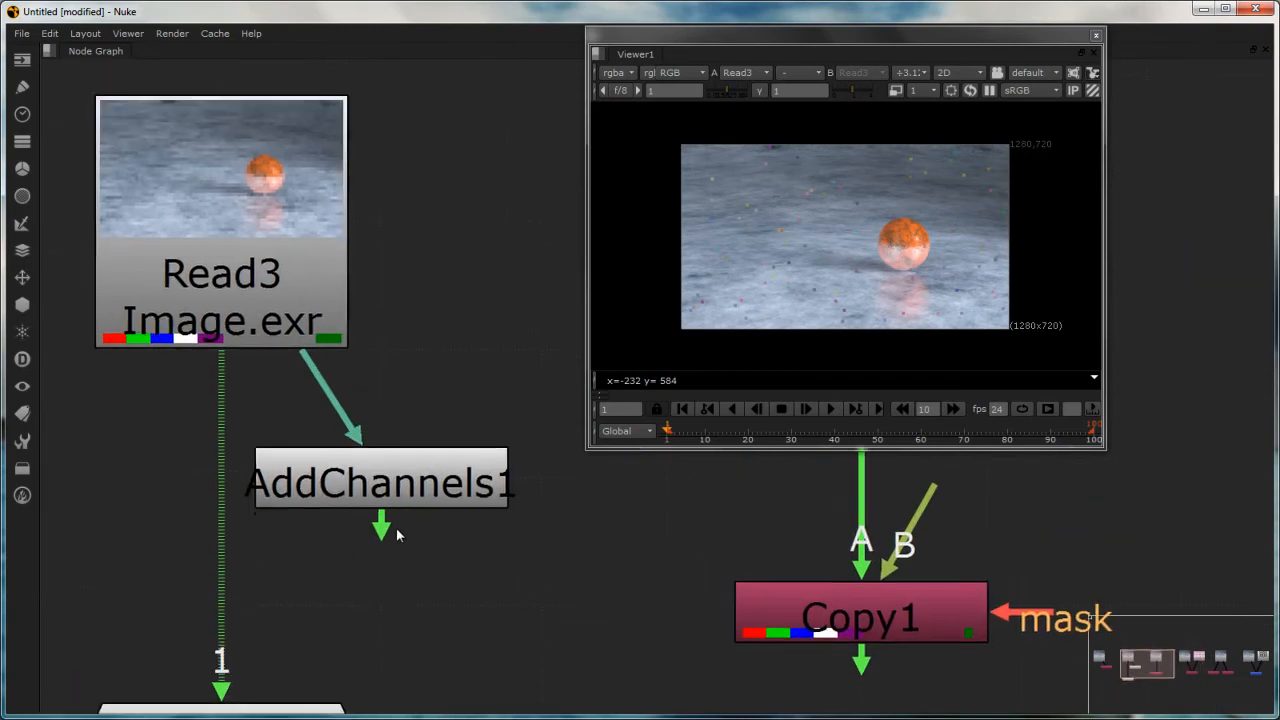
pyautogui.click(436, 512)
pyautogui.scroll(-5, 406, 573)
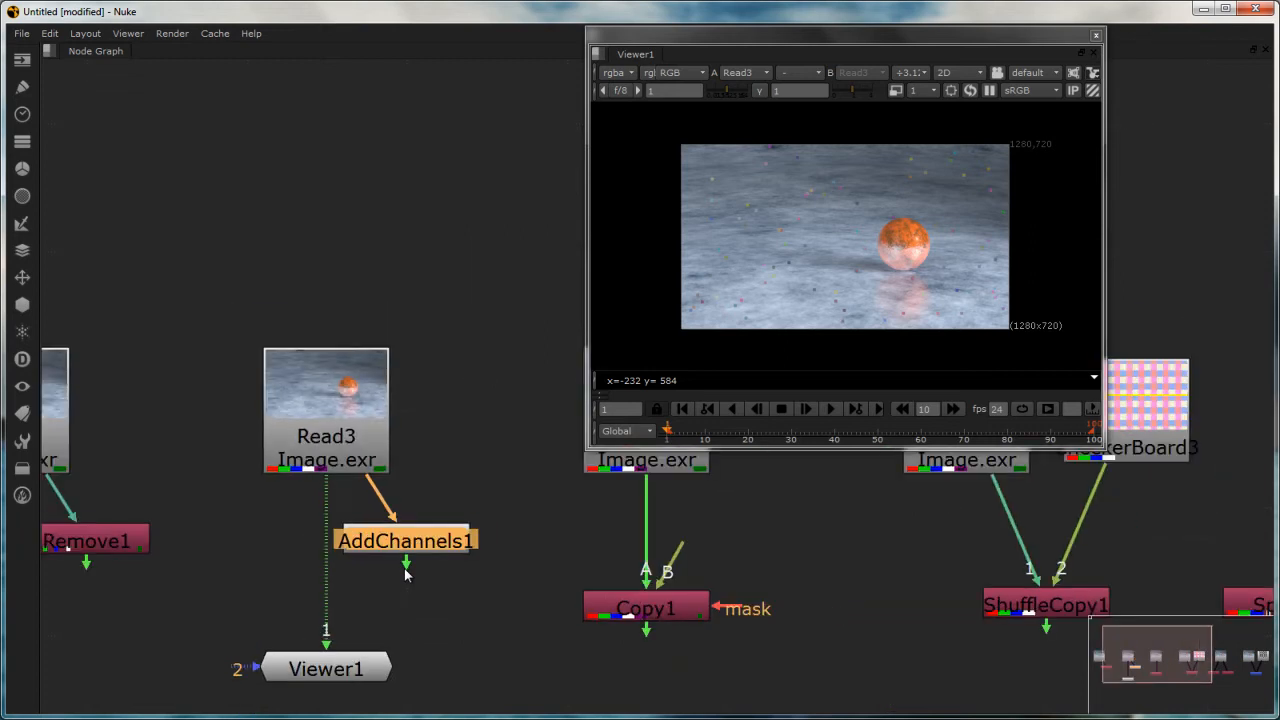
pyautogui.moveTo(404, 568); pyautogui.dragTo(383, 504, button='middle')
pyautogui.doubleClick(390, 480)
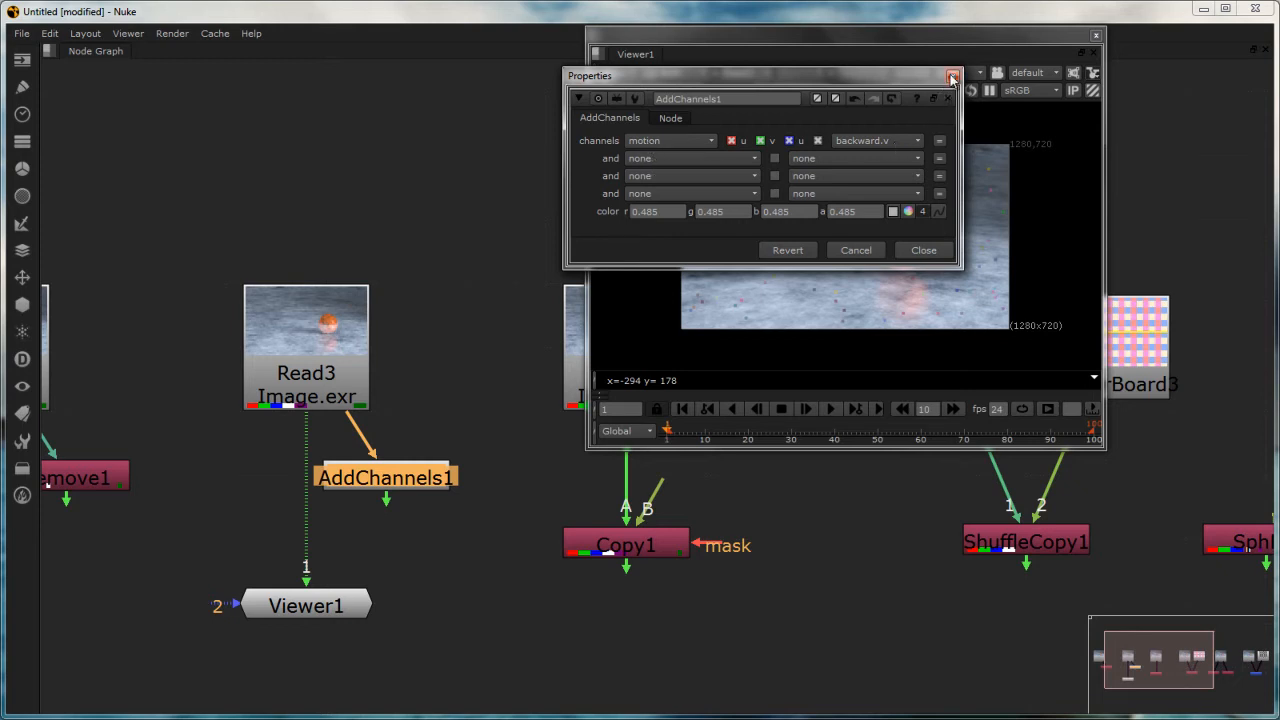
pyautogui.moveTo(868, 80); pyautogui.dragTo(428, 57)
# Connect AddChannels1 to Viewer1 as input 2 and display its output.
pyautogui.click(321, 609)
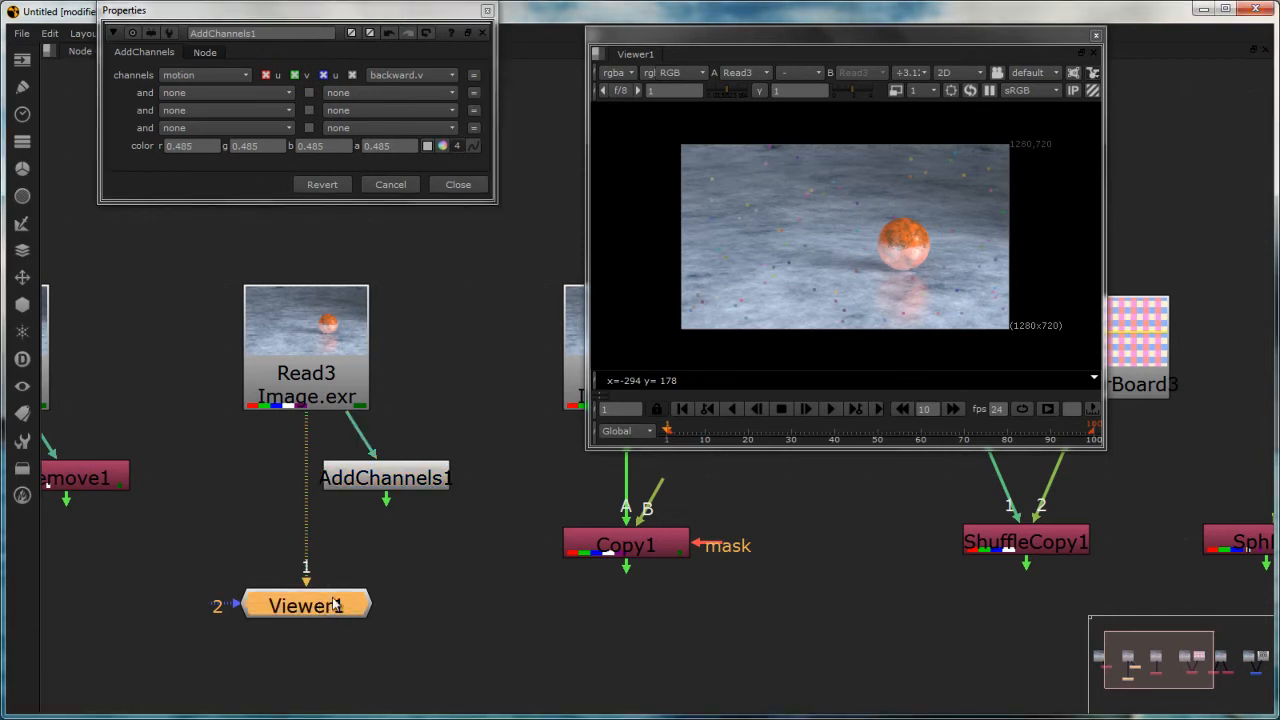
pyautogui.click(218, 606)
pyautogui.moveTo(322, 577); pyautogui.dragTo(405, 482)
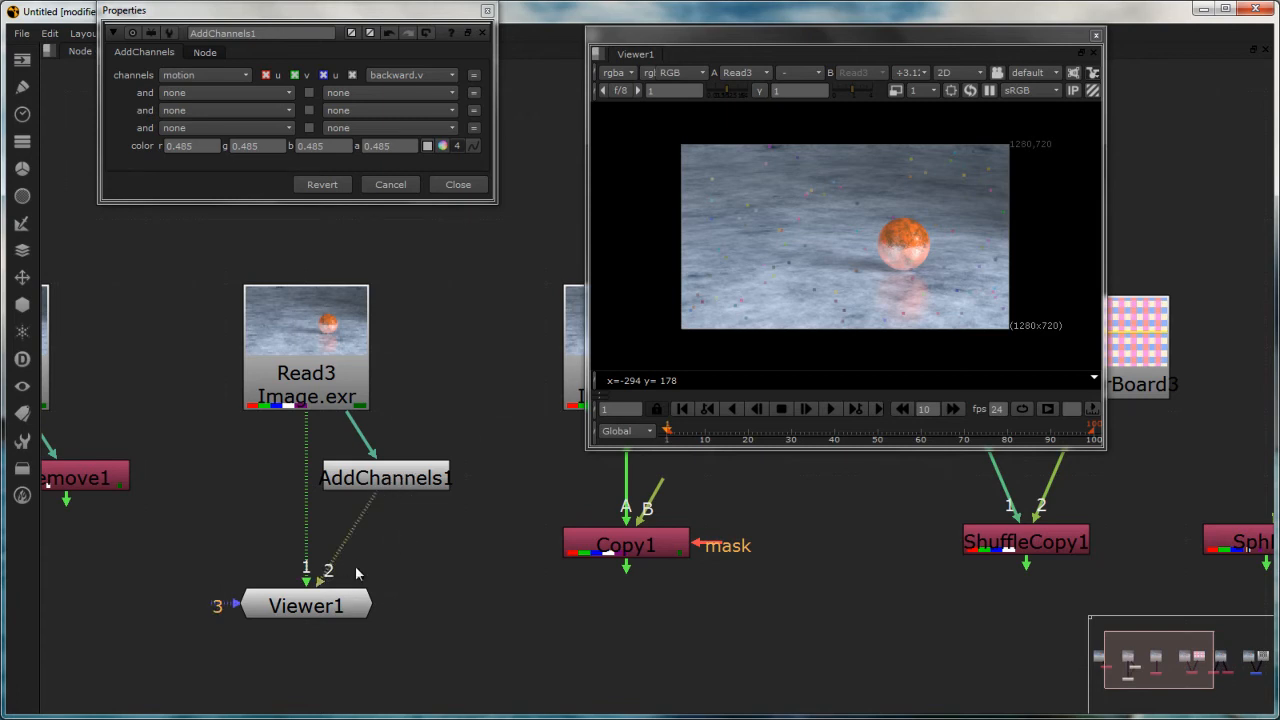
pyautogui.click(766, 75)
pyautogui.click(745, 87)
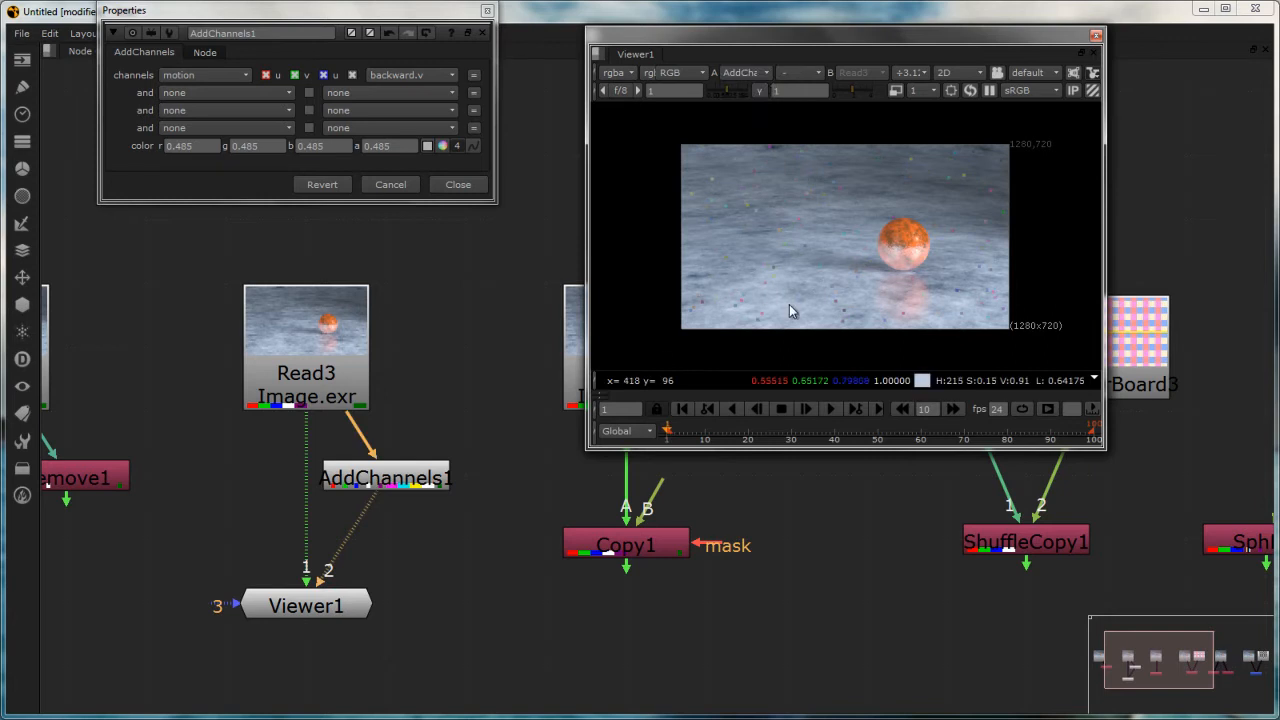
# Compare the channel indicators on Read3, Remove1 and AddChannels1 with the motion channels set in the AddChannels1 properties.
pyautogui.scroll(4, 472, 350)
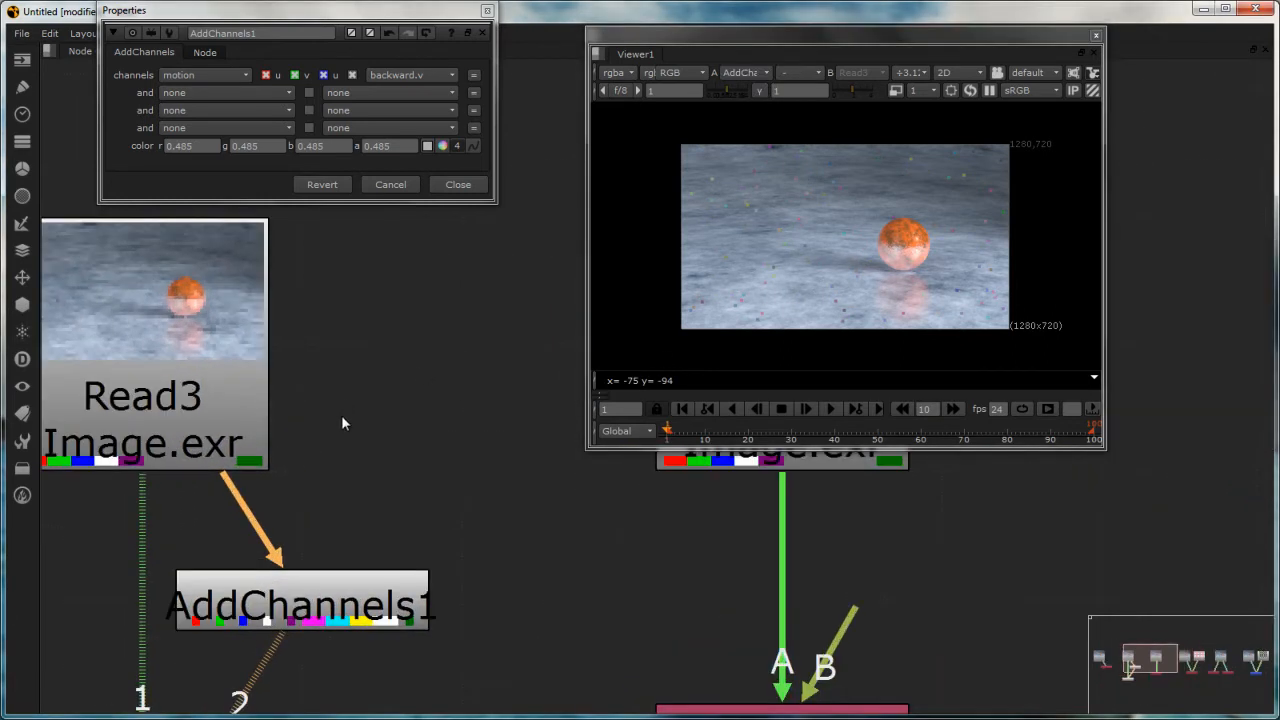
pyautogui.moveTo(341, 424); pyautogui.dragTo(483, 455, button='middle')
pyautogui.scroll(2, 455, 461)
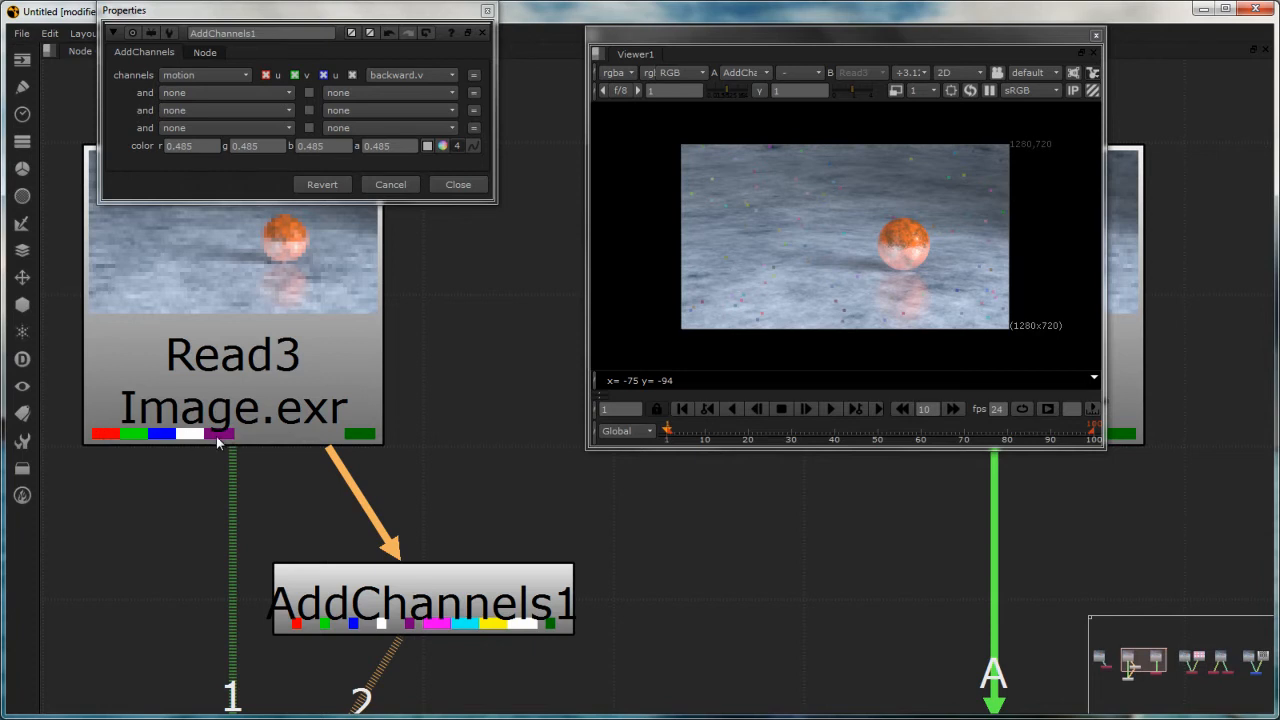
pyautogui.scroll(-2, 210, 435)
pyautogui.moveTo(153, 516); pyautogui.dragTo(527, 531, button='middle')
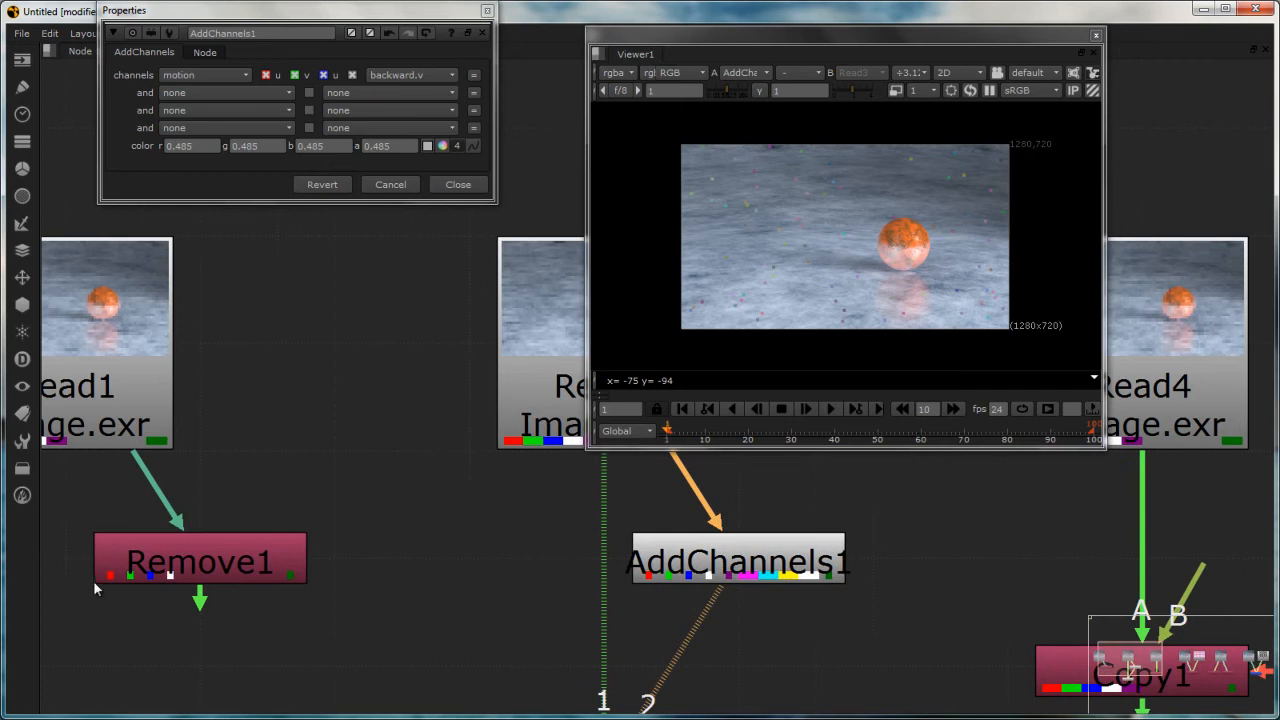
pyautogui.moveTo(589, 572); pyautogui.dragTo(142, 630, button='middle')
pyautogui.scroll(2, 212, 570)
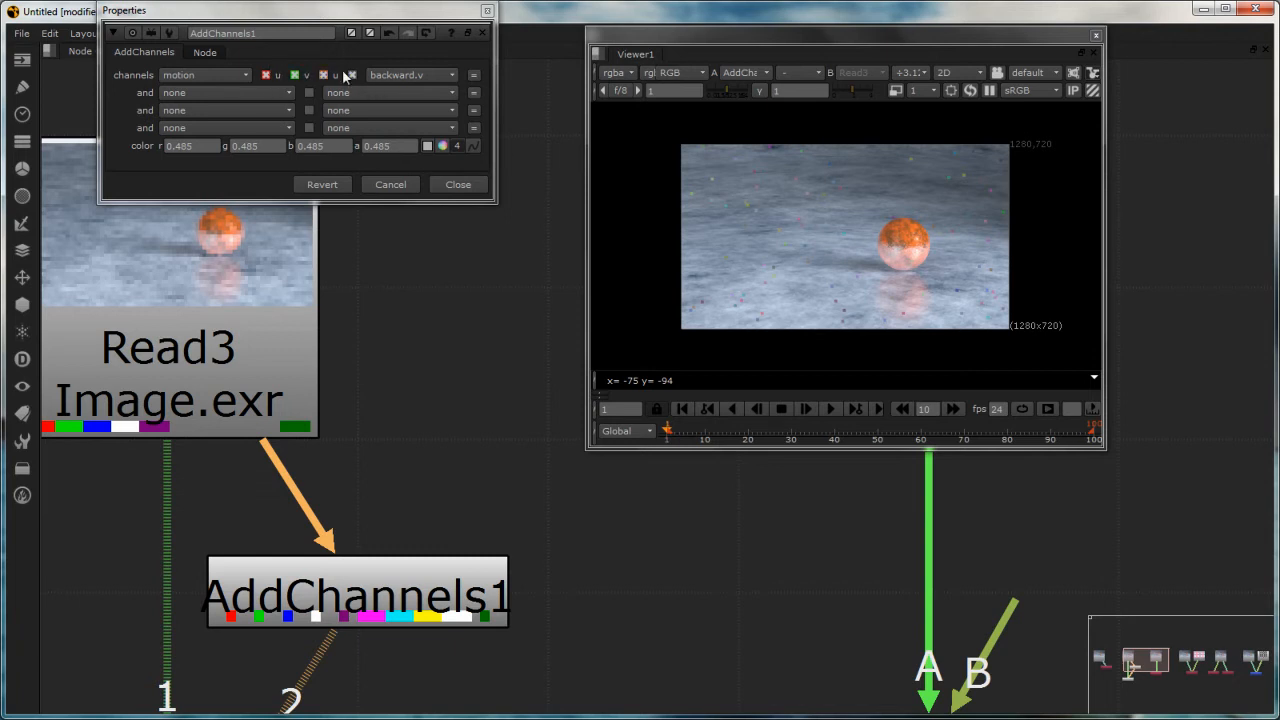
pyautogui.click(410, 620)
pyautogui.click(432, 642)
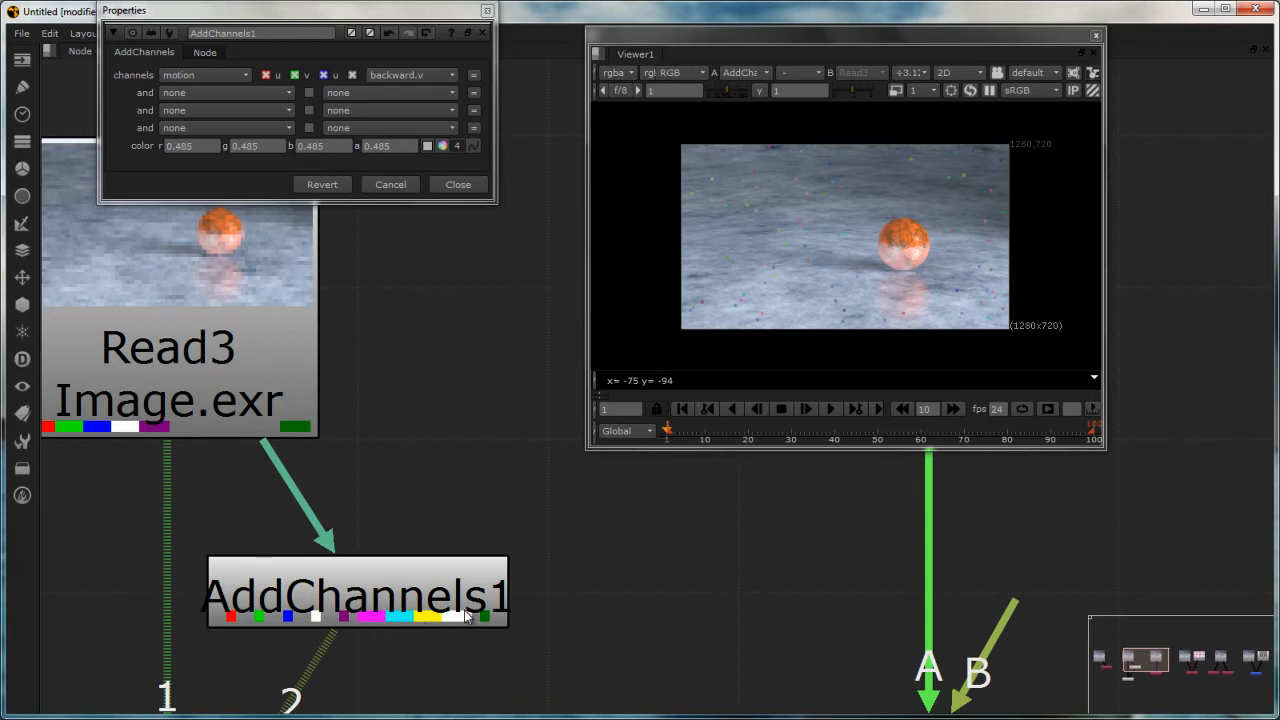
# Check which layers the viewer offers for AddChannels1's output.
pyautogui.click(609, 72)
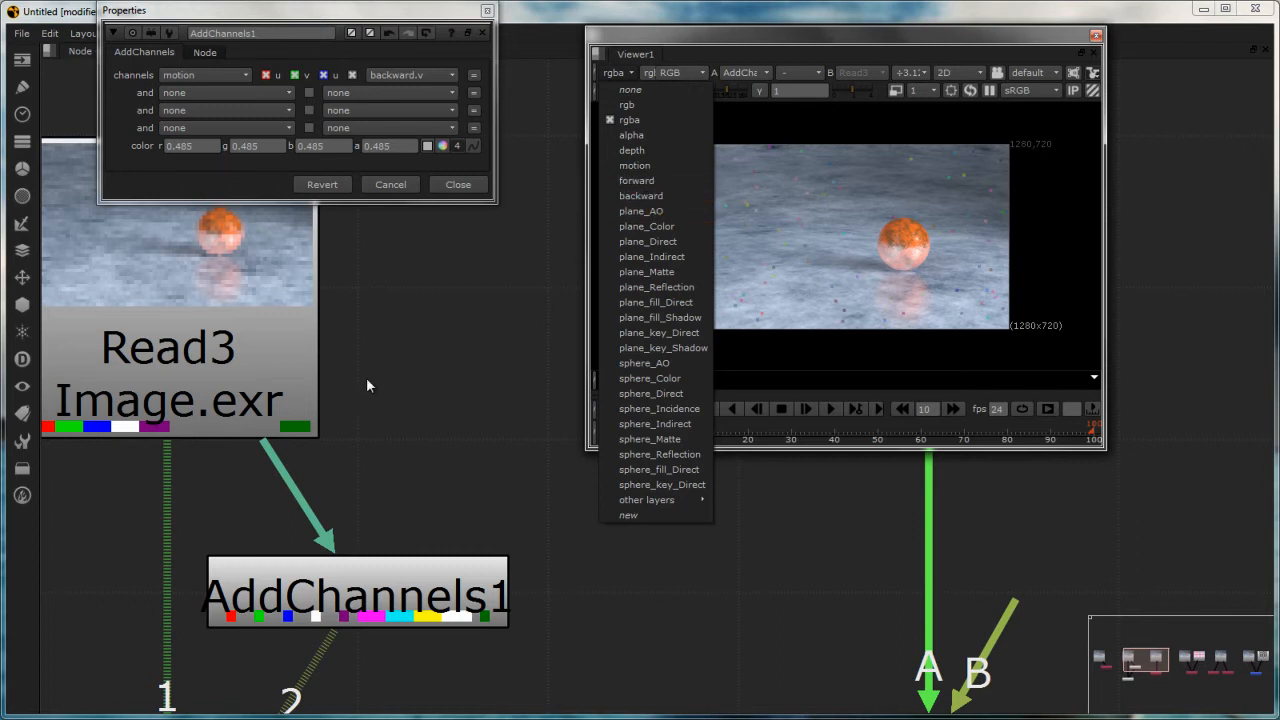
pyautogui.click(386, 412)
pyautogui.scroll(-5, 380, 413)
pyautogui.moveTo(379, 414); pyautogui.dragTo(471, 409, button='middle')
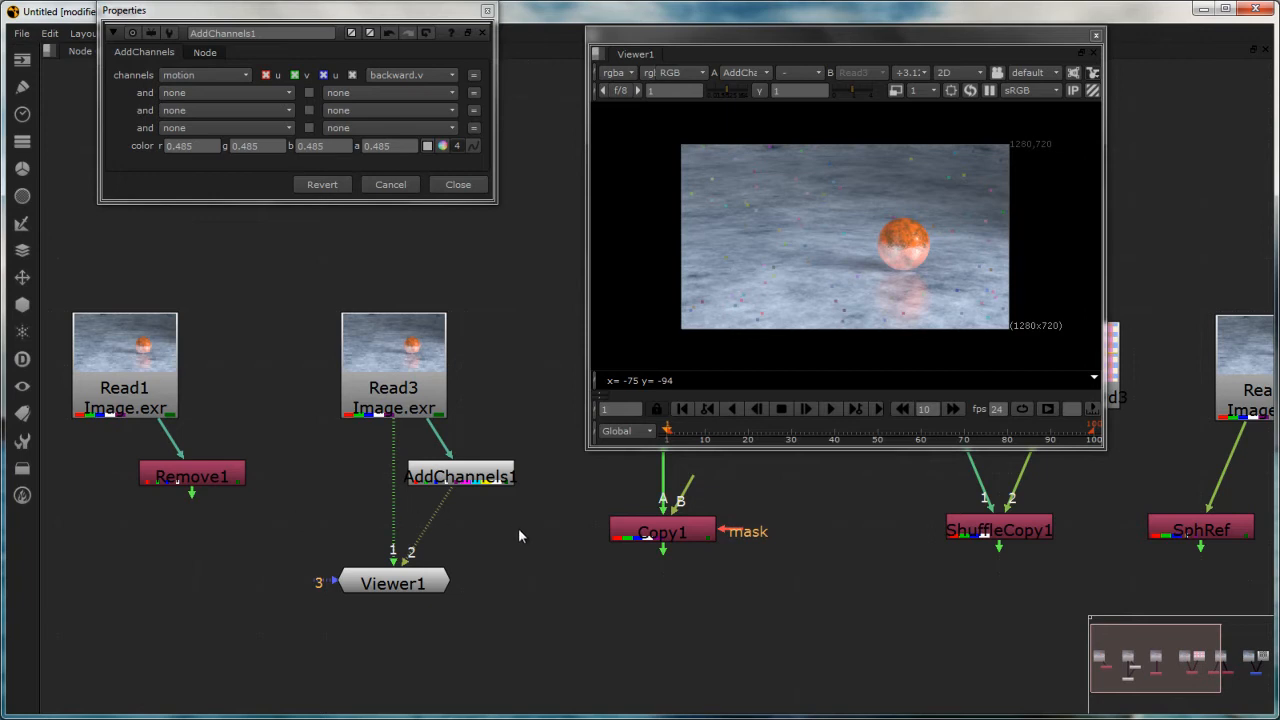
# Close the AddChannels1 properties, display Copy1 through Viewer1 input 1, and place the viewer node beneath Copy1.
pyautogui.moveTo(518, 531); pyautogui.dragTo(209, 571, button='middle')
pyautogui.click(88, 617)
pyautogui.moveTo(88, 617); pyautogui.dragTo(240, 657)
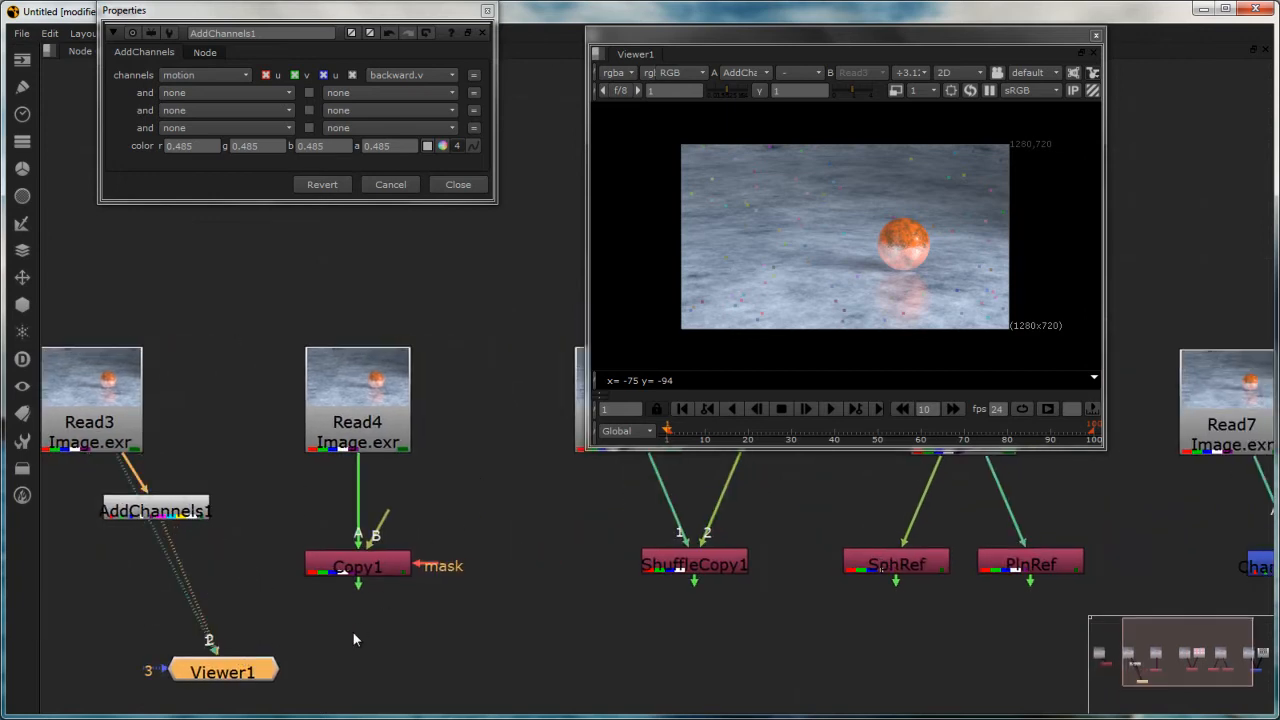
pyautogui.click(378, 570)
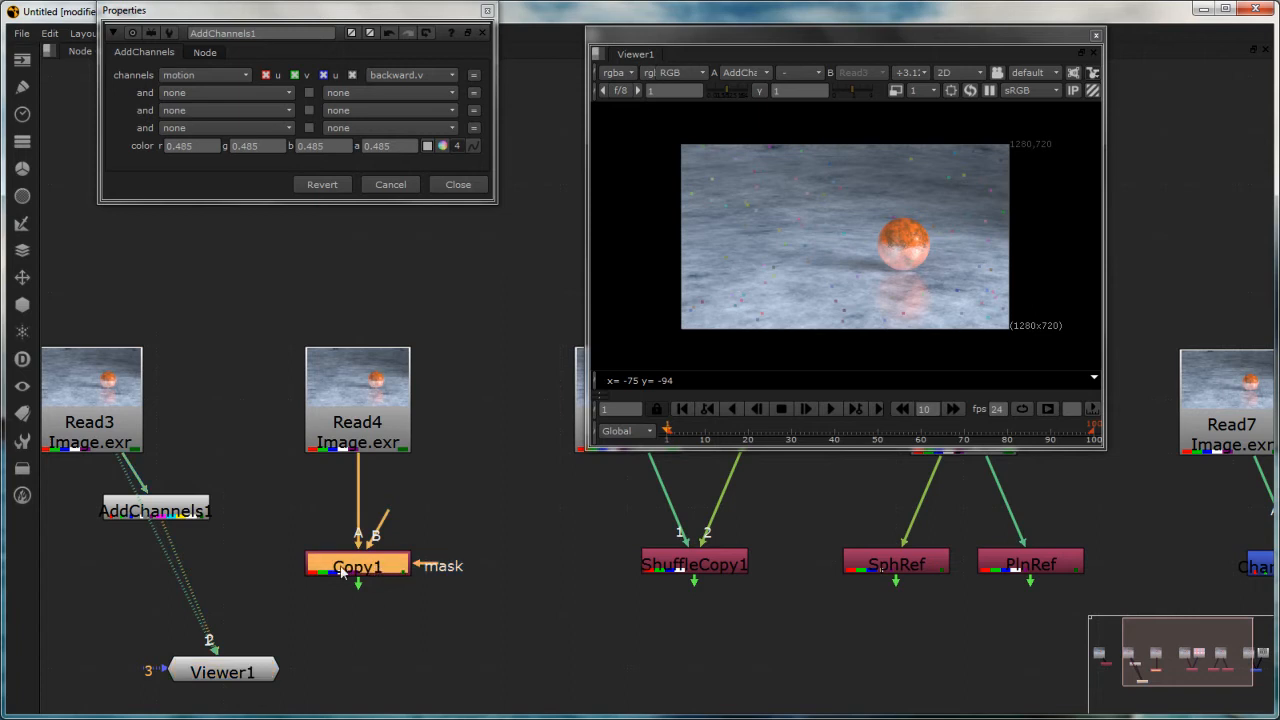
pyautogui.click(487, 11)
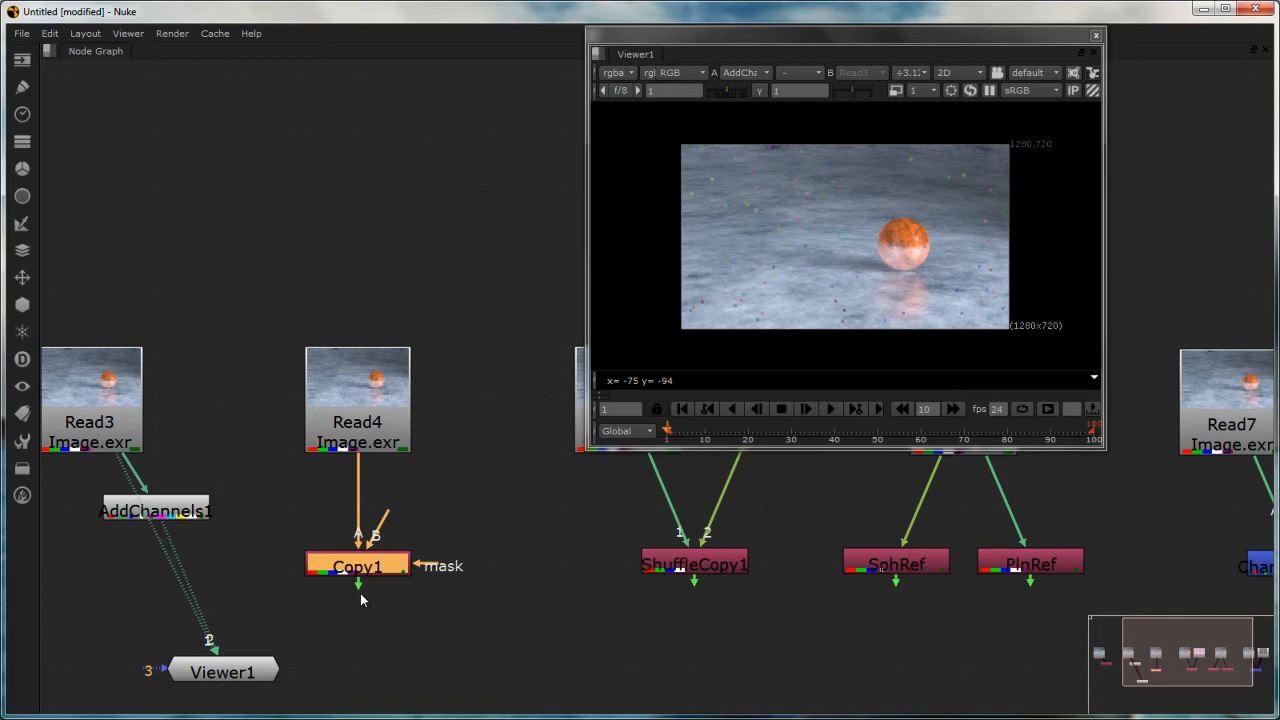
pyautogui.press('1')
pyautogui.moveTo(213, 678); pyautogui.dragTo(344, 629)
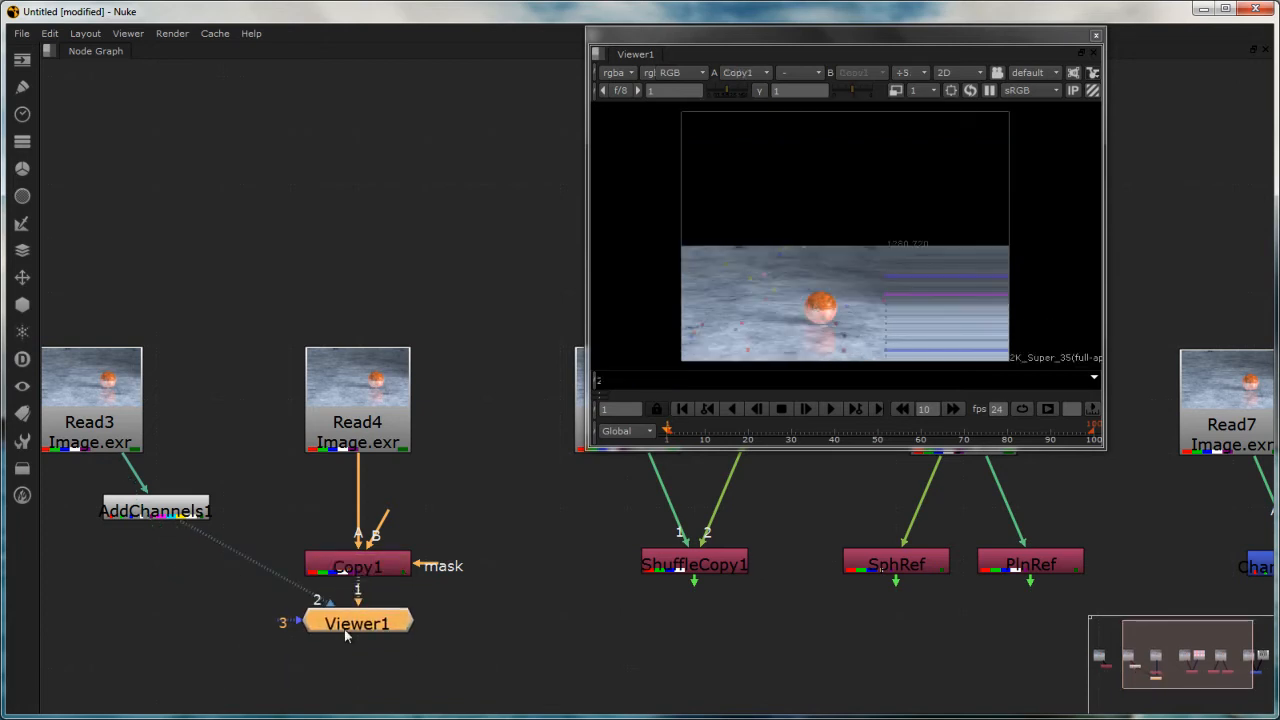
# Try setting Copy1's bounding box to union, then close its properties.
pyautogui.scroll(3, 440, 563)
pyautogui.click(495, 441)
pyautogui.click(366, 550)
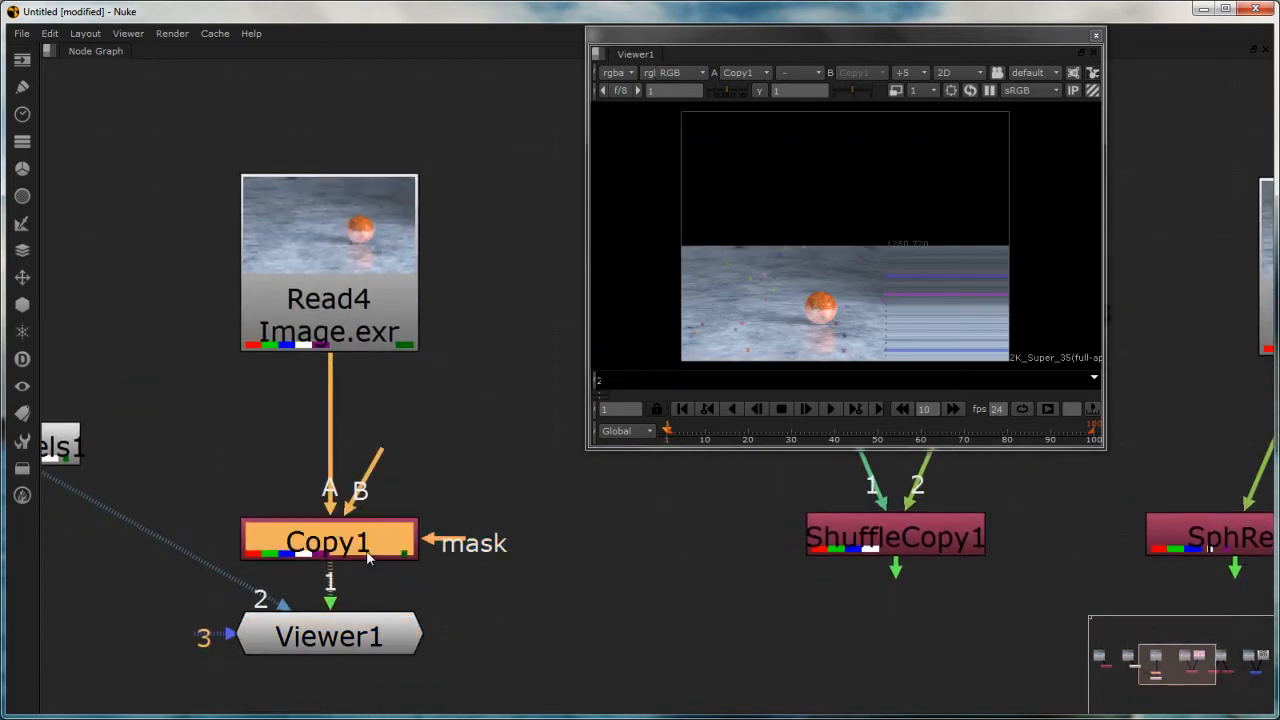
pyautogui.doubleClick(368, 555)
pyautogui.moveTo(410, 330); pyautogui.dragTo(490, 259)
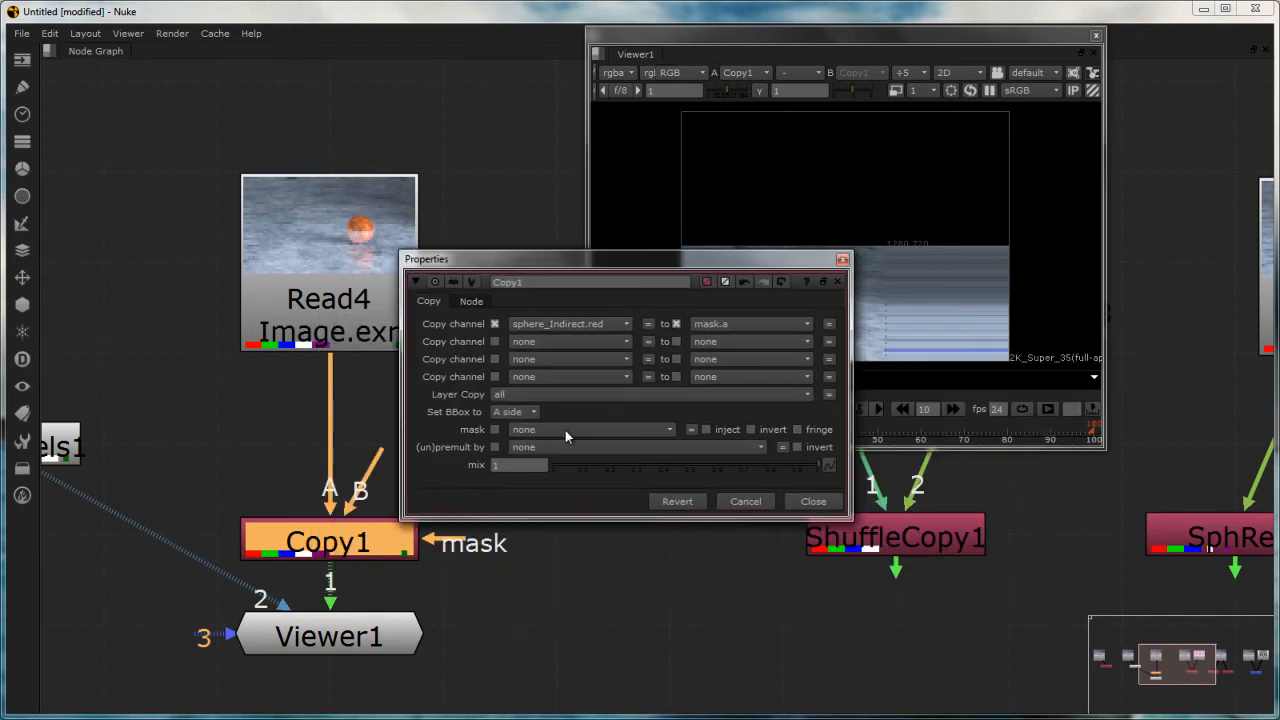
pyautogui.click(515, 411)
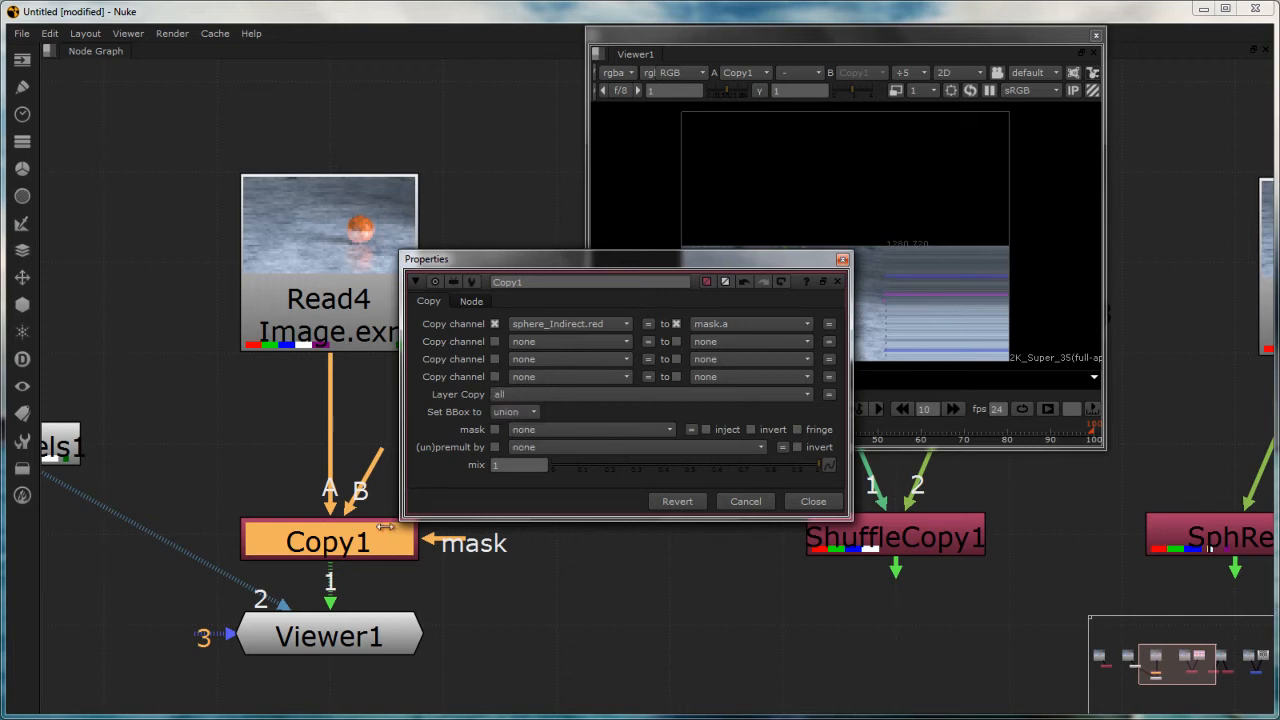
pyautogui.moveTo(331, 556); pyautogui.dragTo(332, 478)
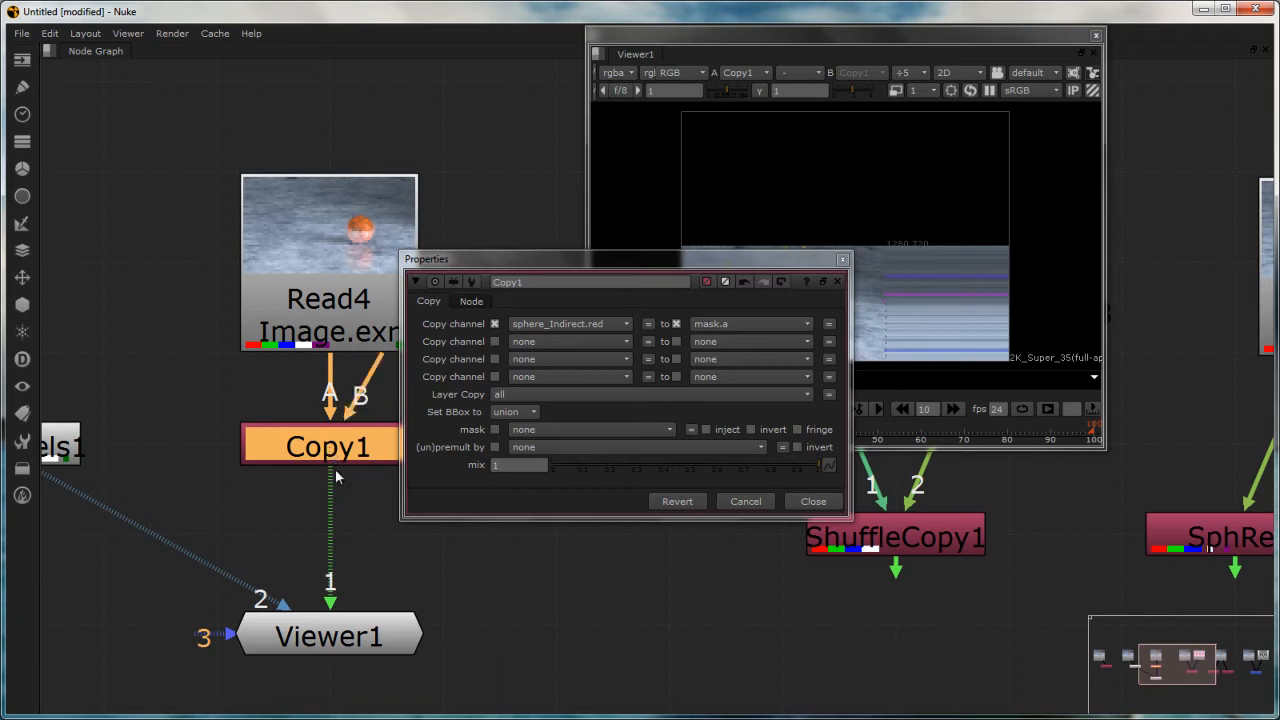
pyautogui.moveTo(335, 462); pyautogui.dragTo(335, 552)
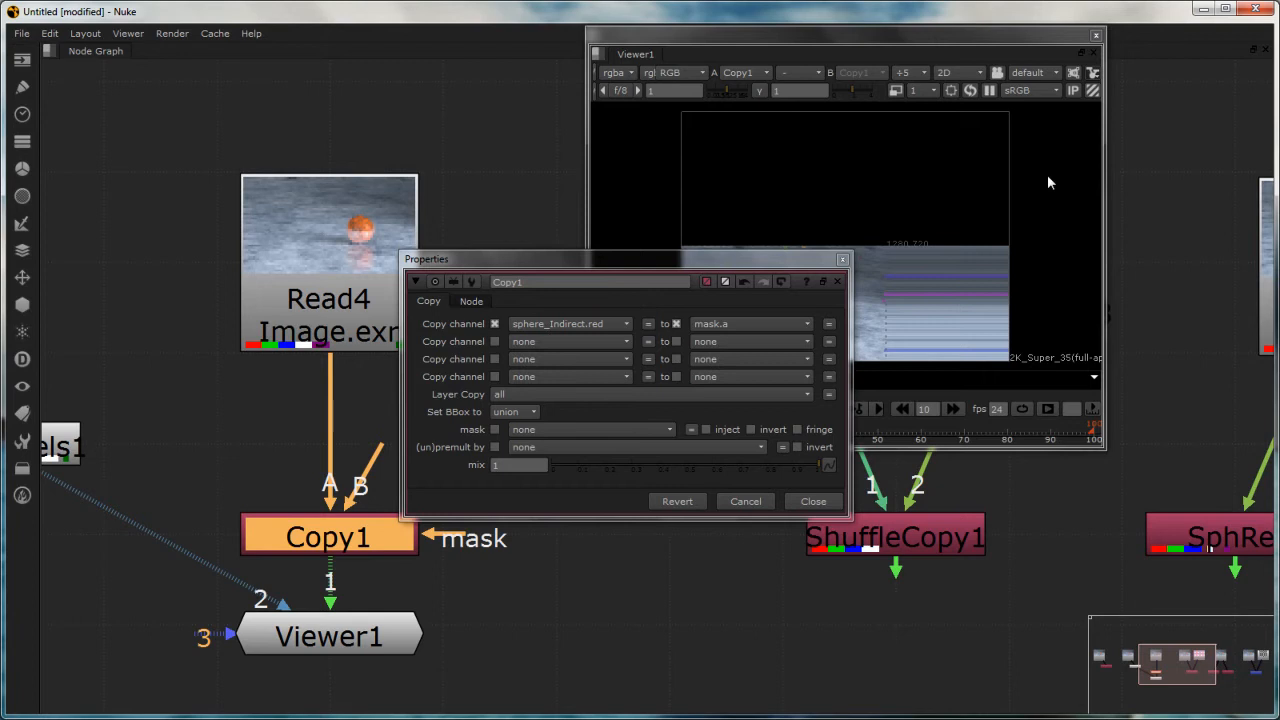
pyautogui.click(813, 501)
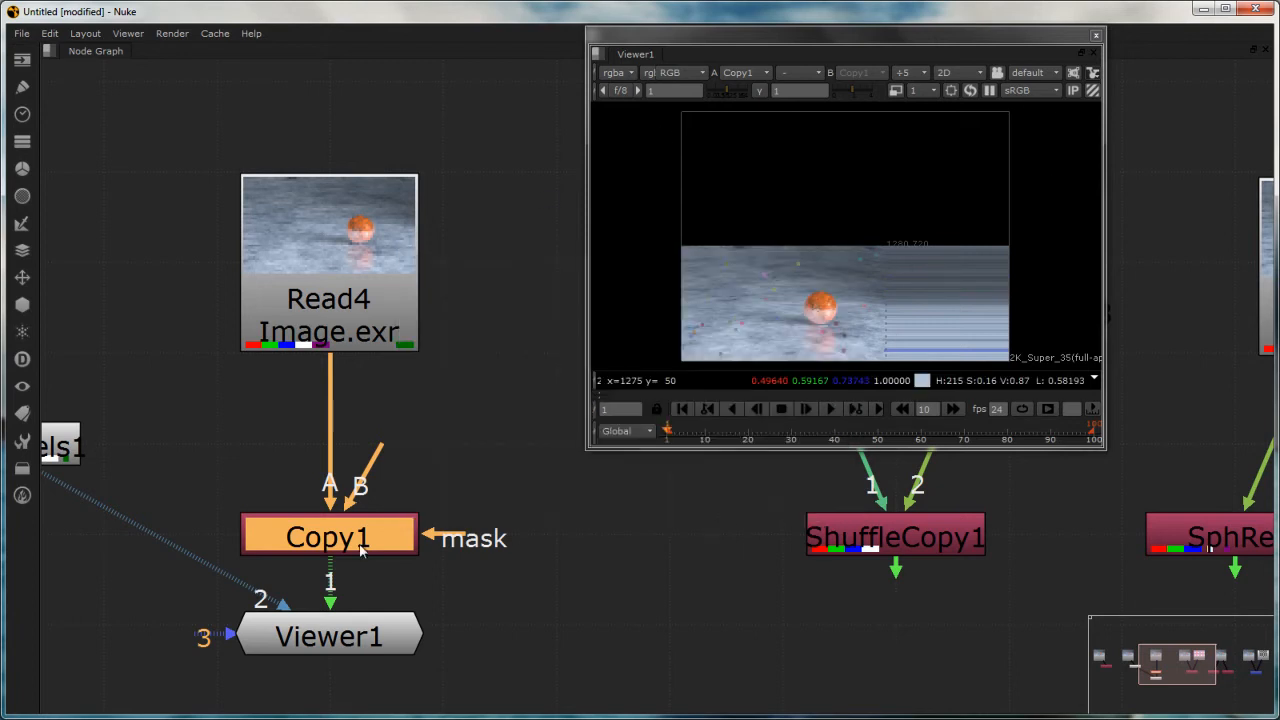
# Replace Copy1 with a new Copy node fed by Read4 on both A and B, and connect it to Viewer1 input 1.
pyautogui.press('Delete')
pyautogui.click(325, 303)
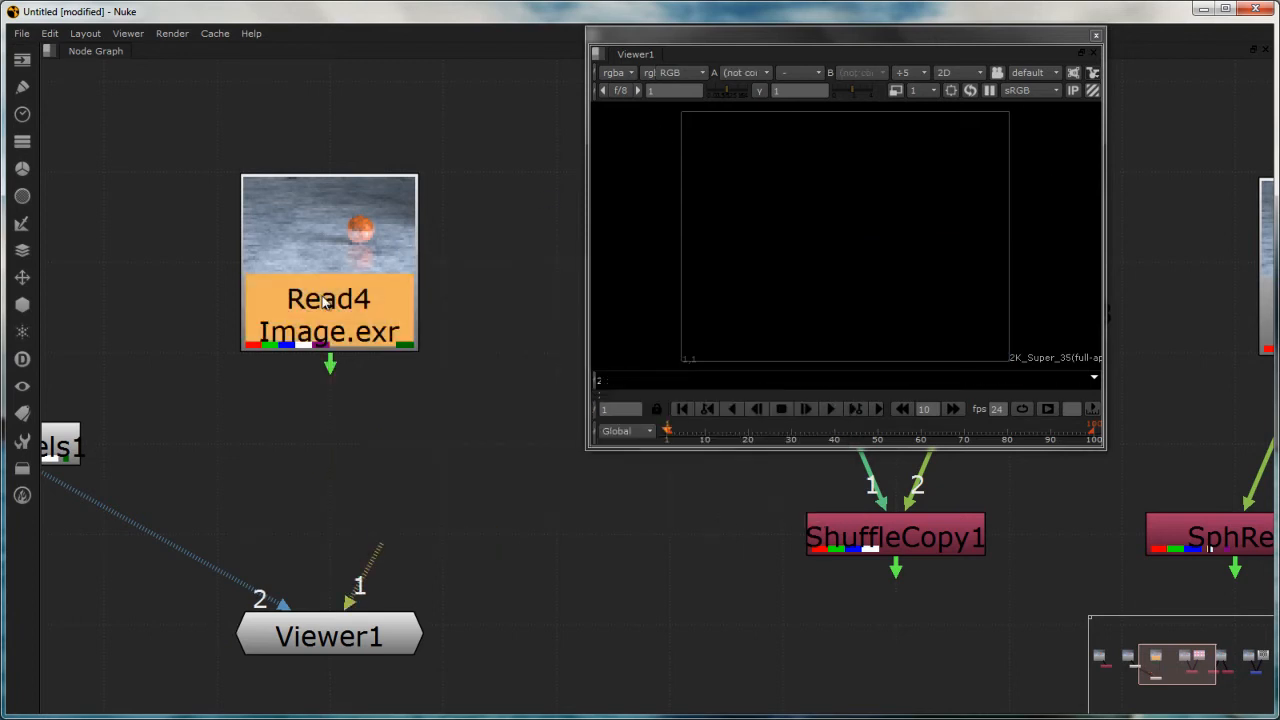
pyautogui.press('k')
pyautogui.moveTo(351, 437)
pyautogui.mouseDown()
pyautogui.moveTo(357, 510)
pyautogui.moveTo(357, 421)
pyautogui.mouseUp()
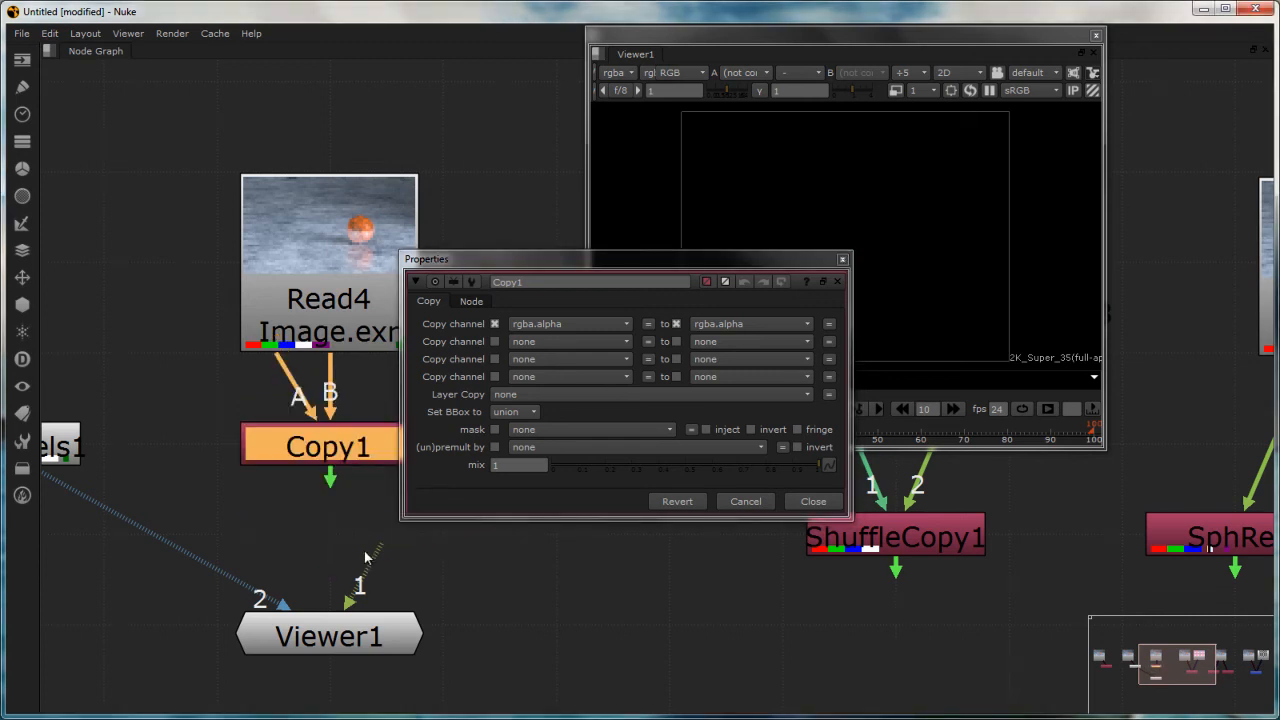
pyautogui.moveTo(372, 562); pyautogui.dragTo(340, 440)
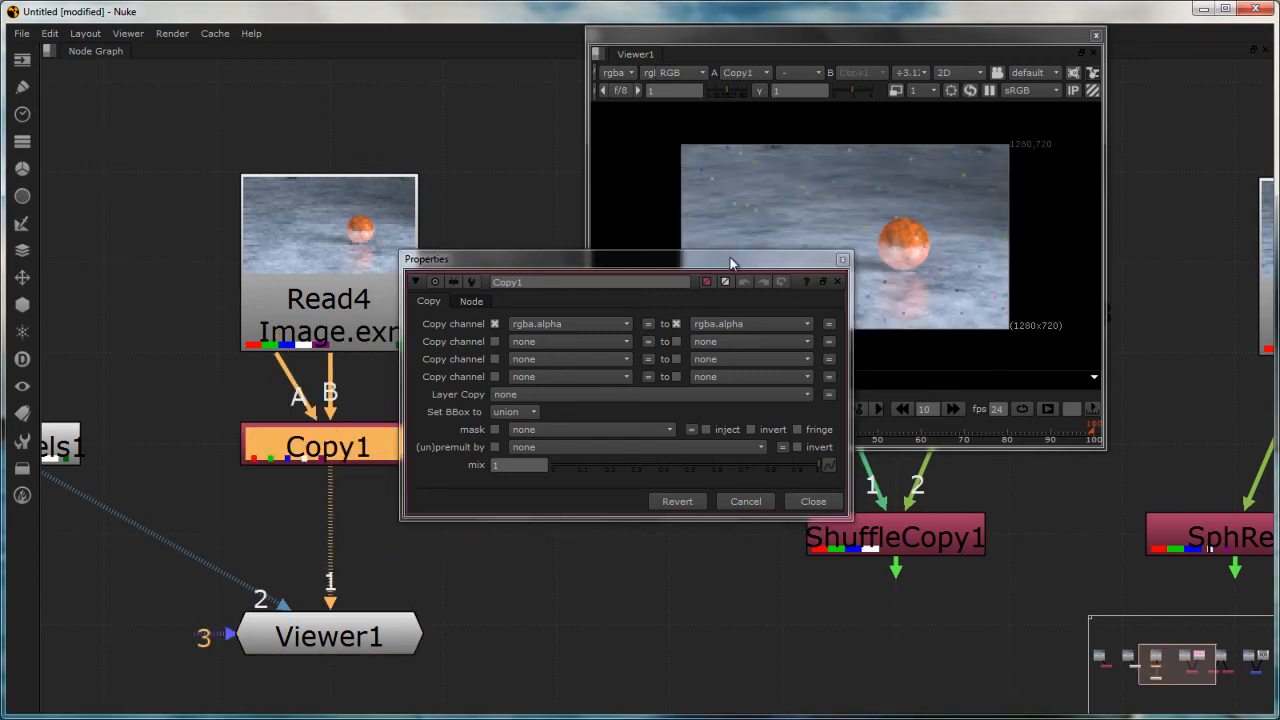
# Move Copy1's properties clear of the viewer and compare the plane_AO, depth and alpha layers of its output.
pyautogui.moveTo(730, 258); pyautogui.dragTo(510, 324)
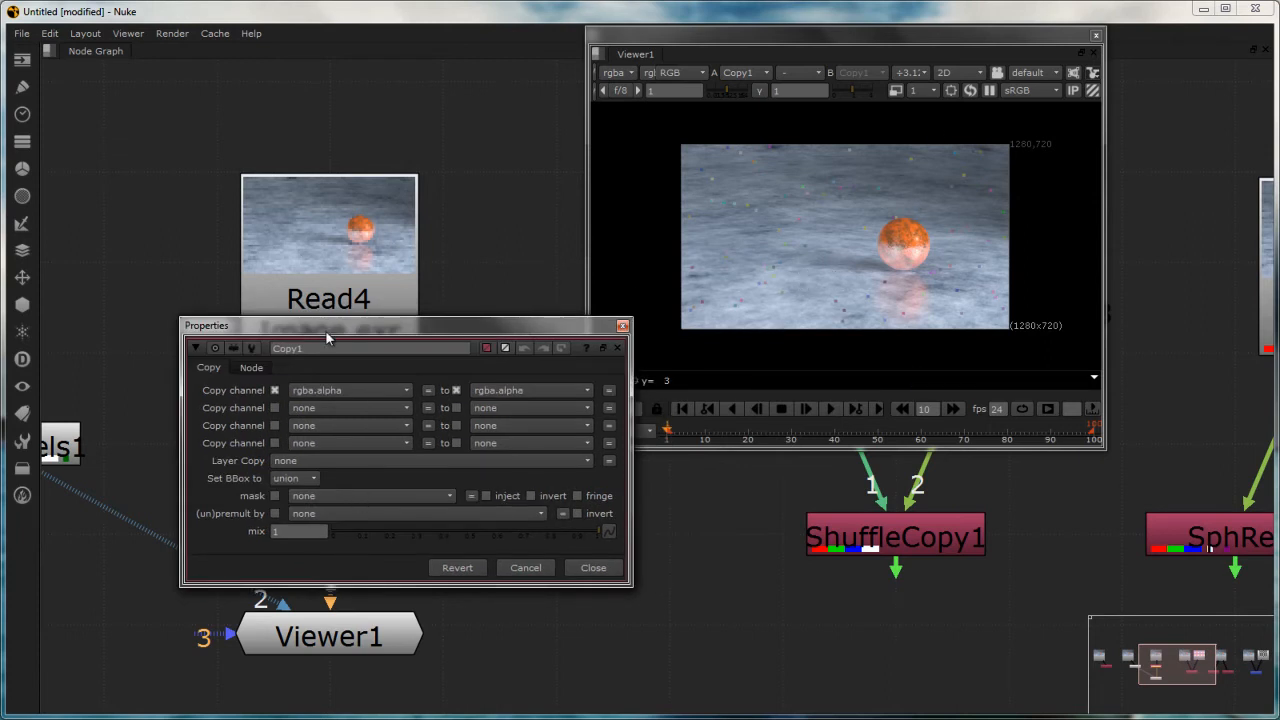
pyautogui.moveTo(325, 329); pyautogui.dragTo(239, 257)
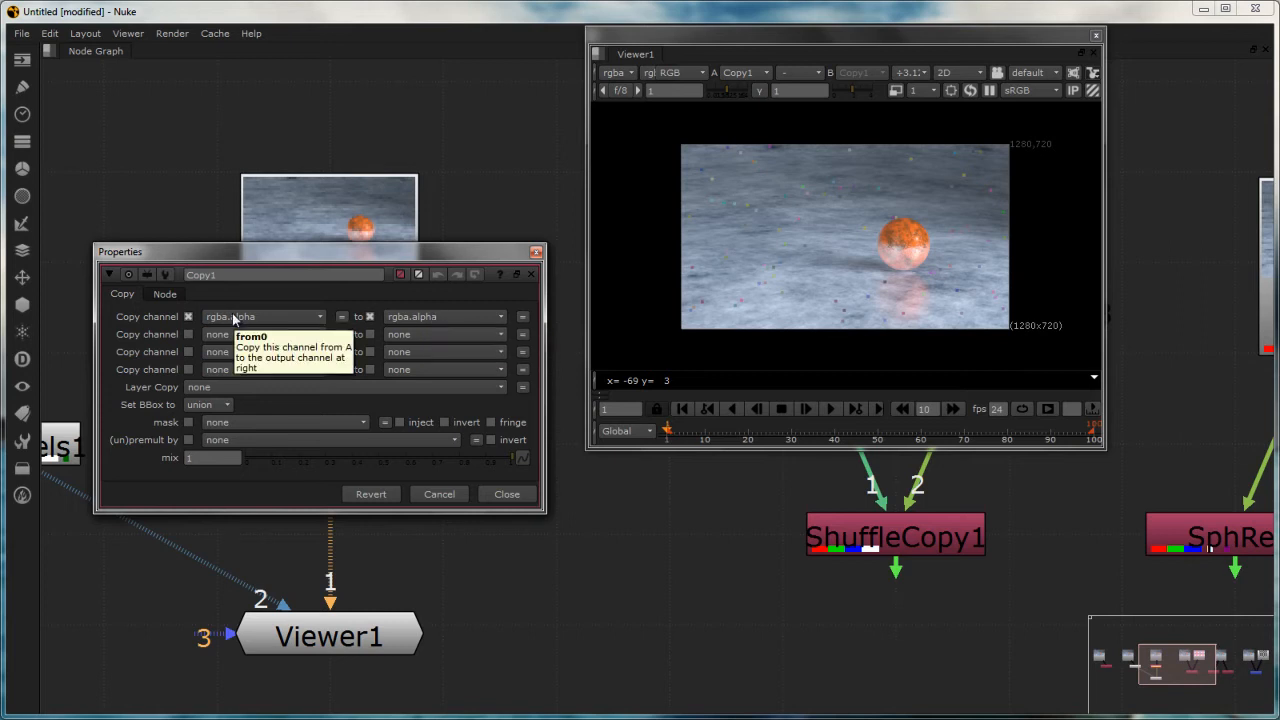
pyautogui.click(622, 74)
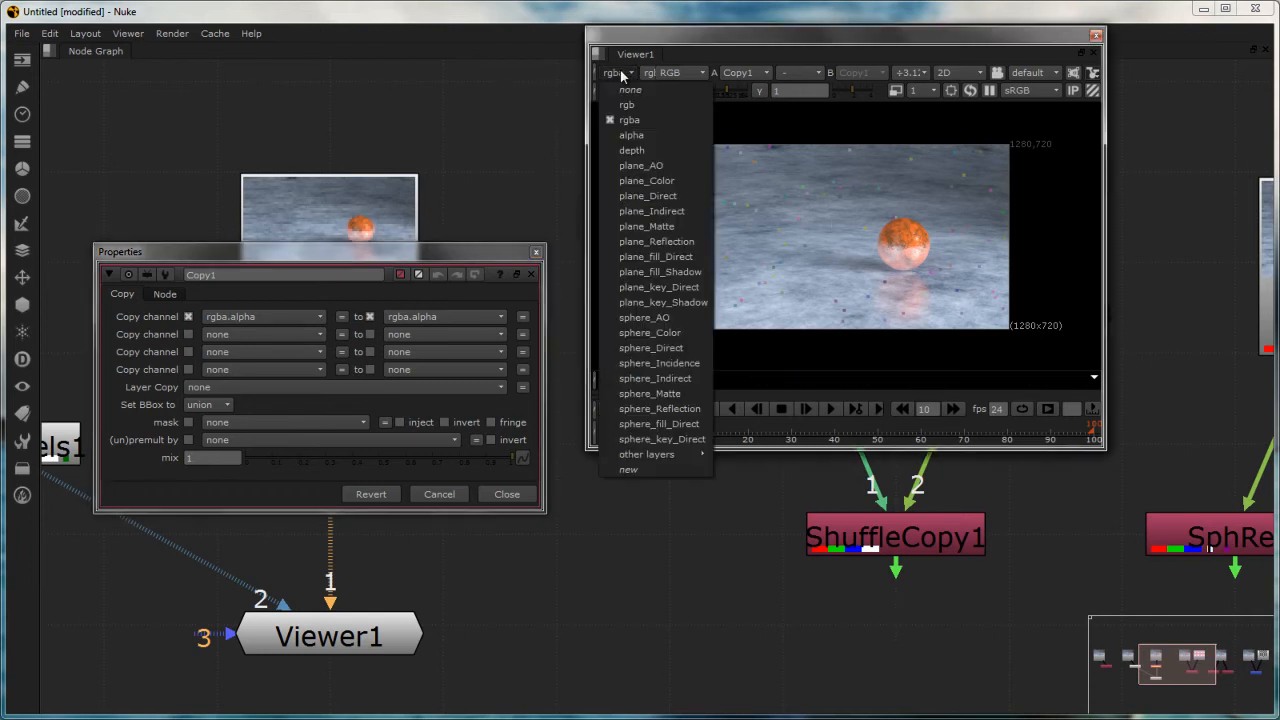
pyautogui.click(640, 165)
pyautogui.click(620, 74)
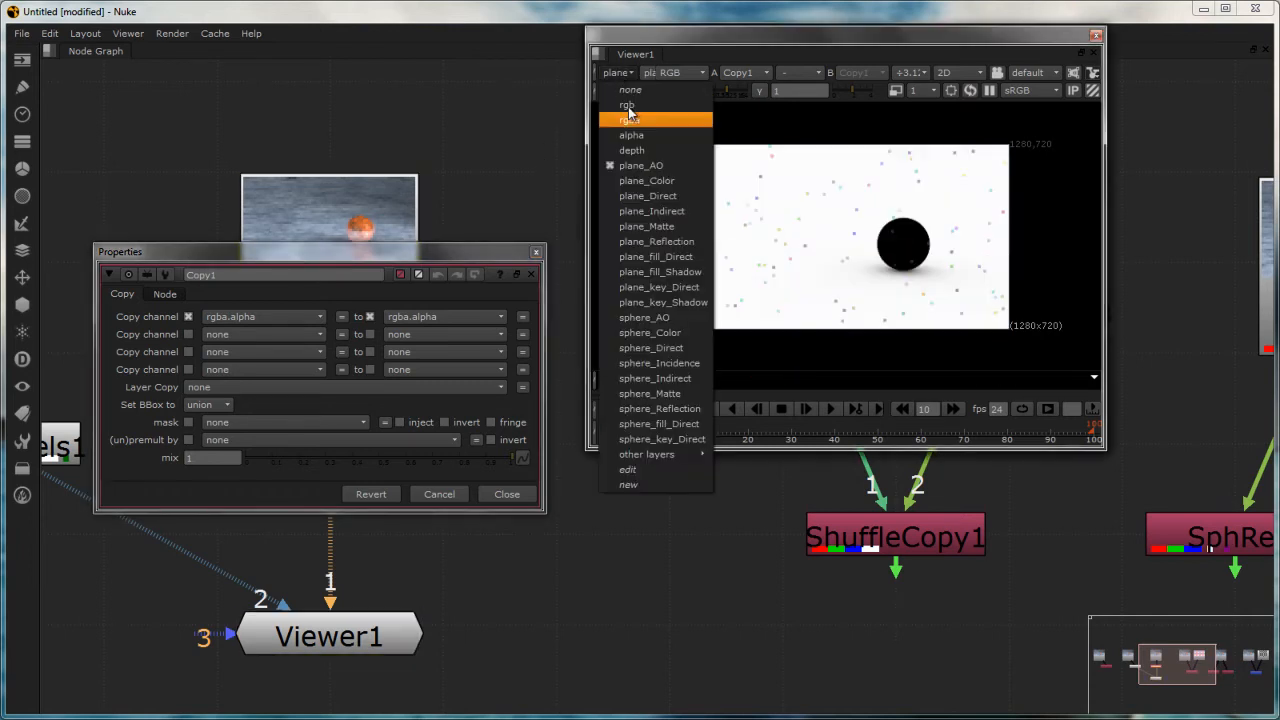
pyautogui.click(631, 150)
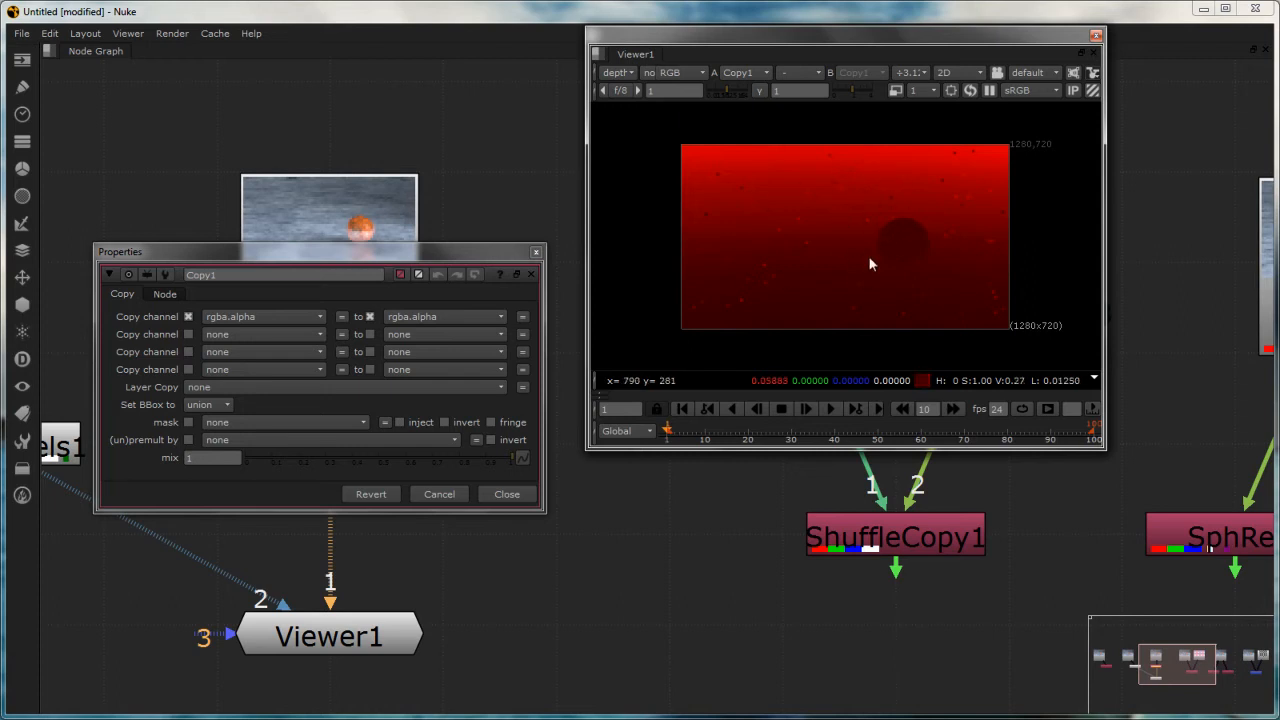
pyautogui.click(622, 74)
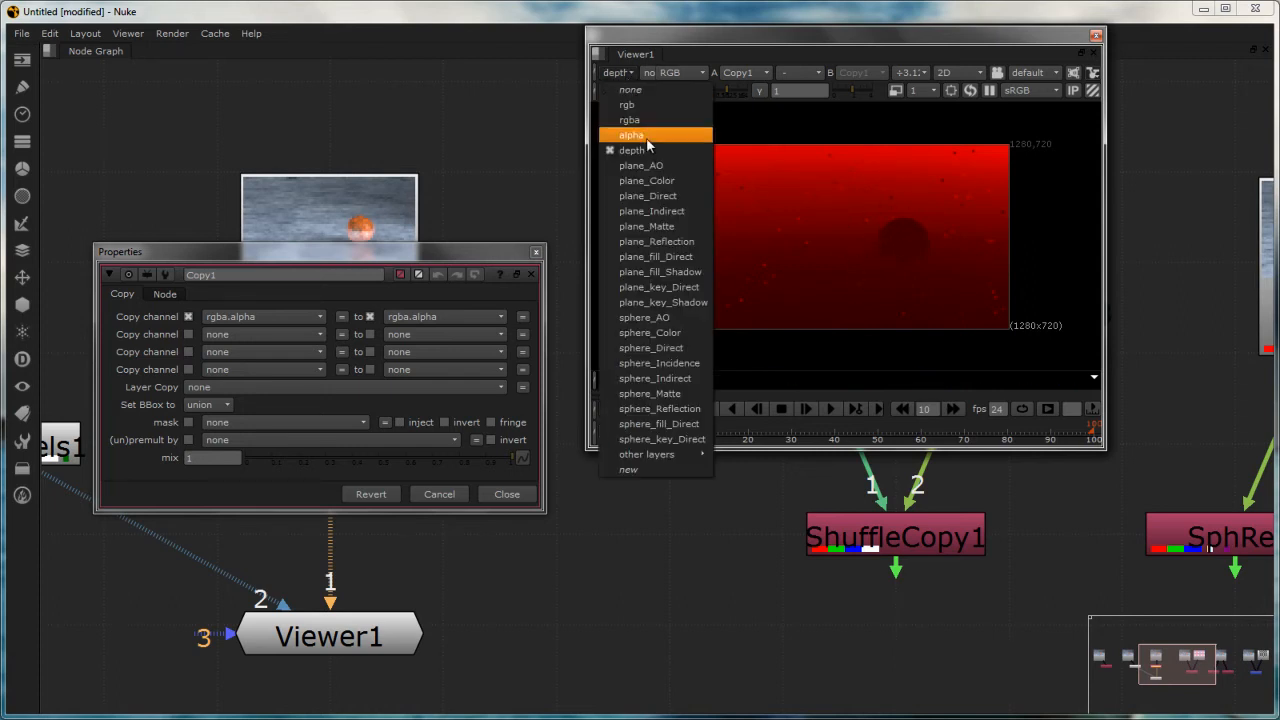
pyautogui.click(646, 136)
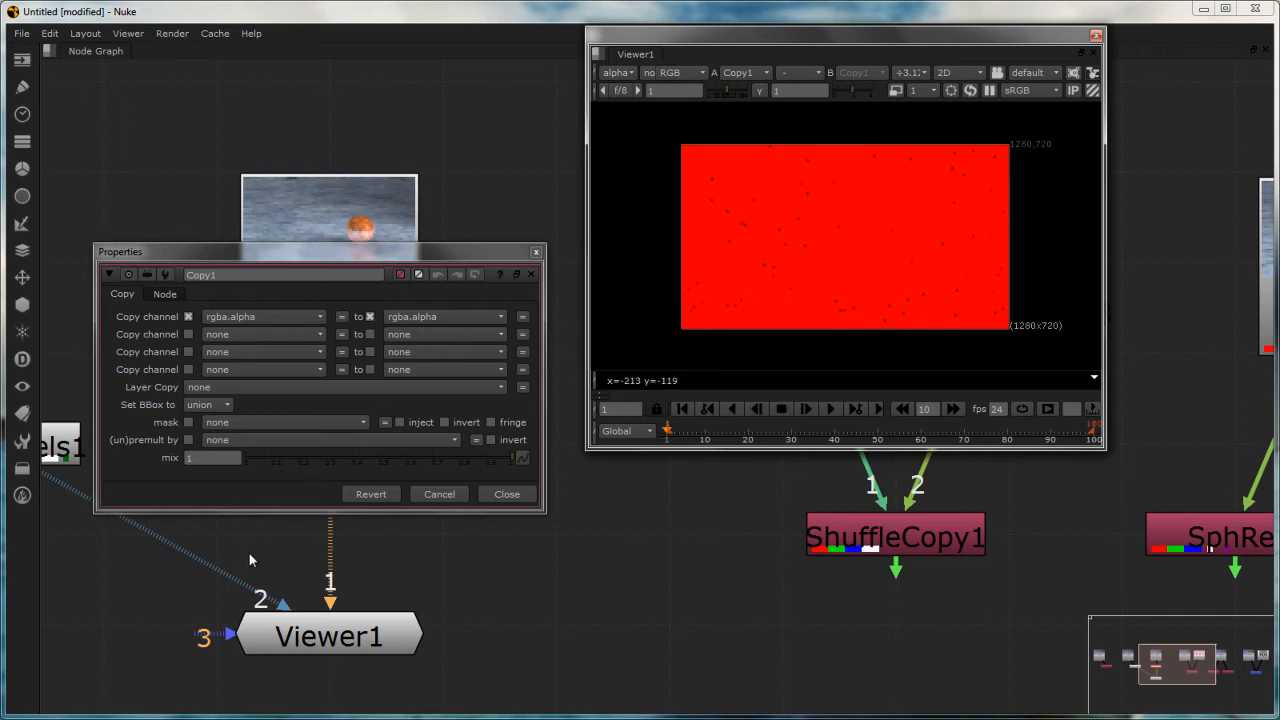
pyautogui.click(278, 316)
pyautogui.moveTo(258, 410)
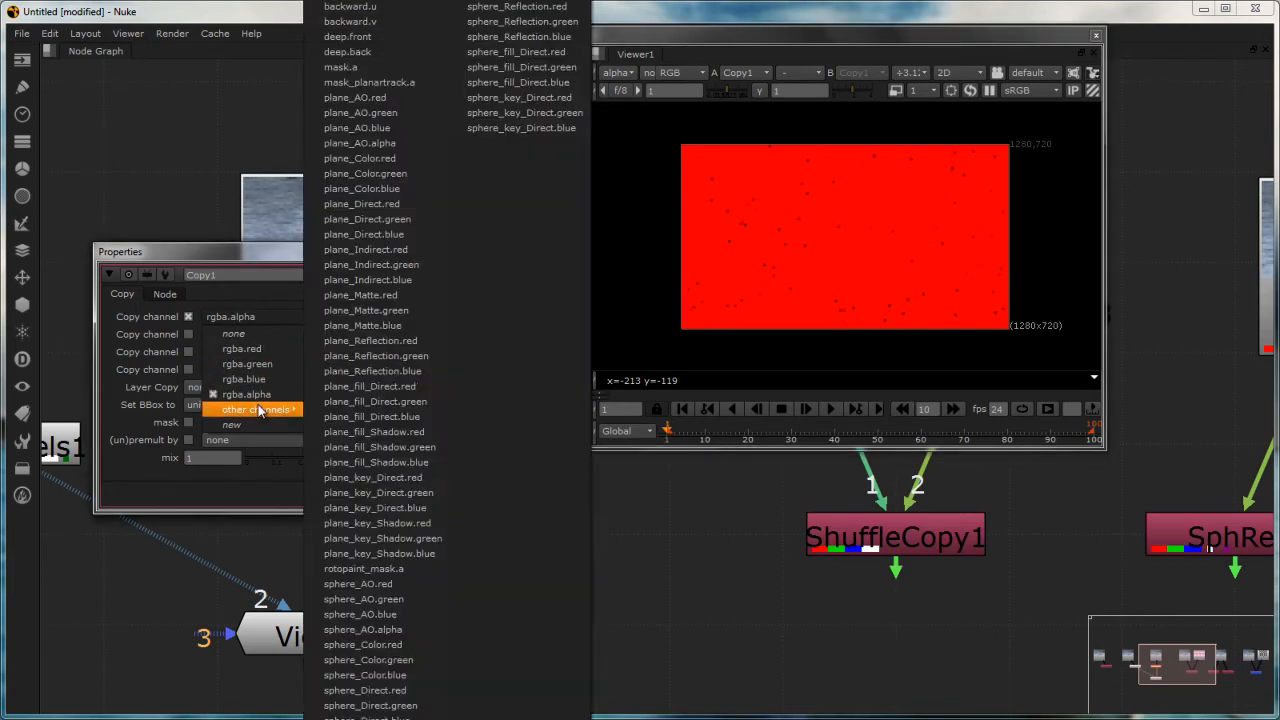
pyautogui.click(144, 380)
# Move Copy1's properties away from the nodes and reattach its A input to Read4.
pyautogui.moveTo(214, 254); pyautogui.dragTo(737, 165)
pyautogui.moveTo(331, 374); pyautogui.dragTo(340, 330)
pyautogui.click(298, 338)
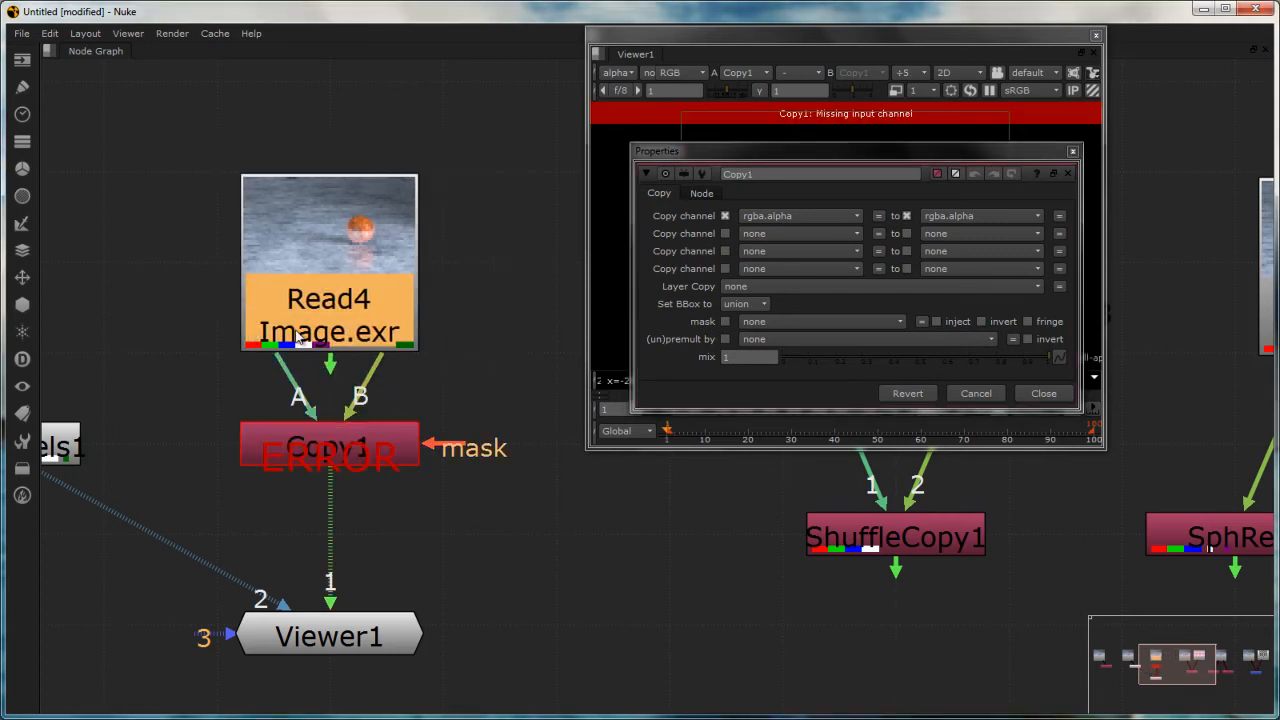
pyautogui.moveTo(272, 380); pyautogui.dragTo(333, 200)
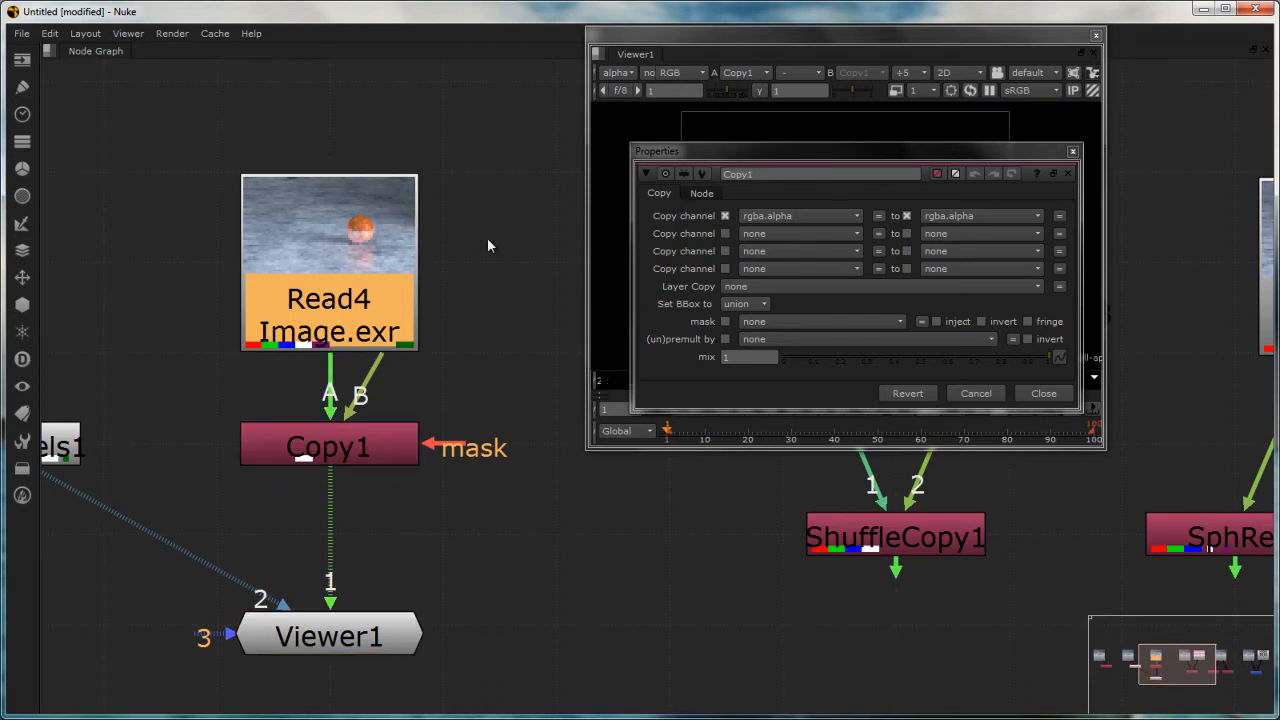
# Set Copy1 to copy depth.Z into rgba.alpha and reattach its B input to Read4.
pyautogui.moveTo(845, 155); pyautogui.dragTo(287, 71)
pyautogui.click(196, 137)
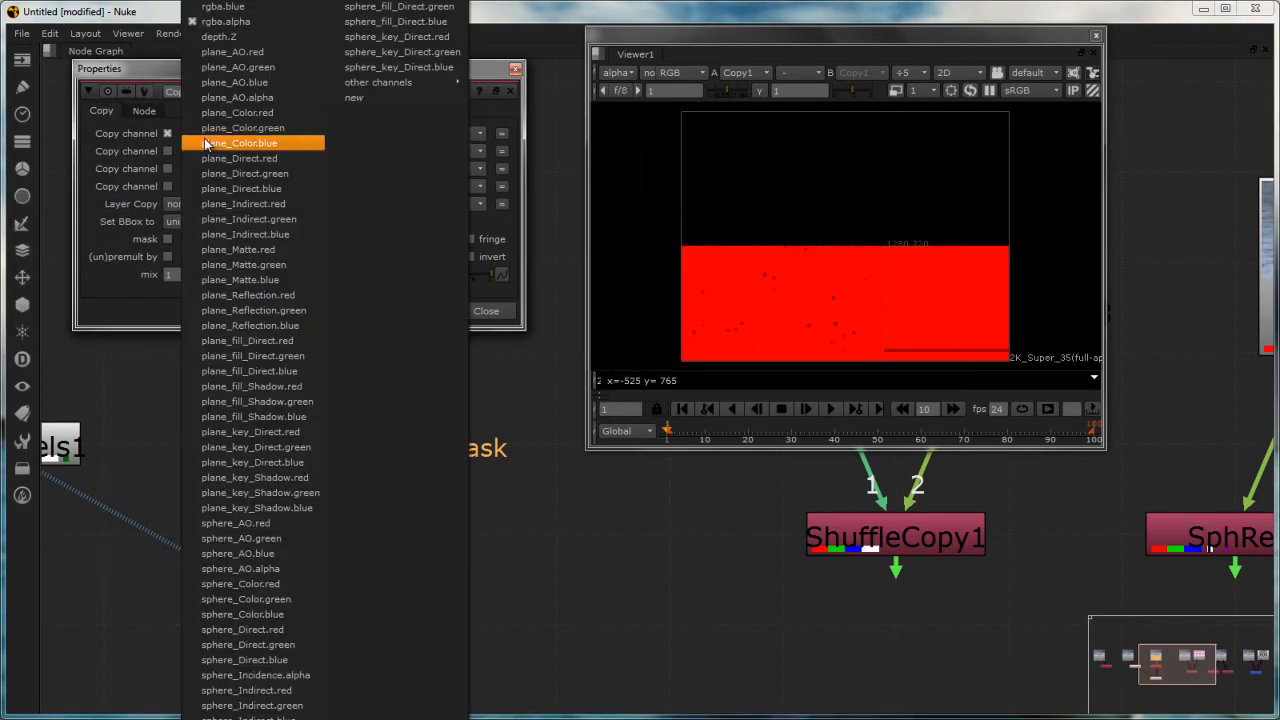
pyautogui.click(238, 37)
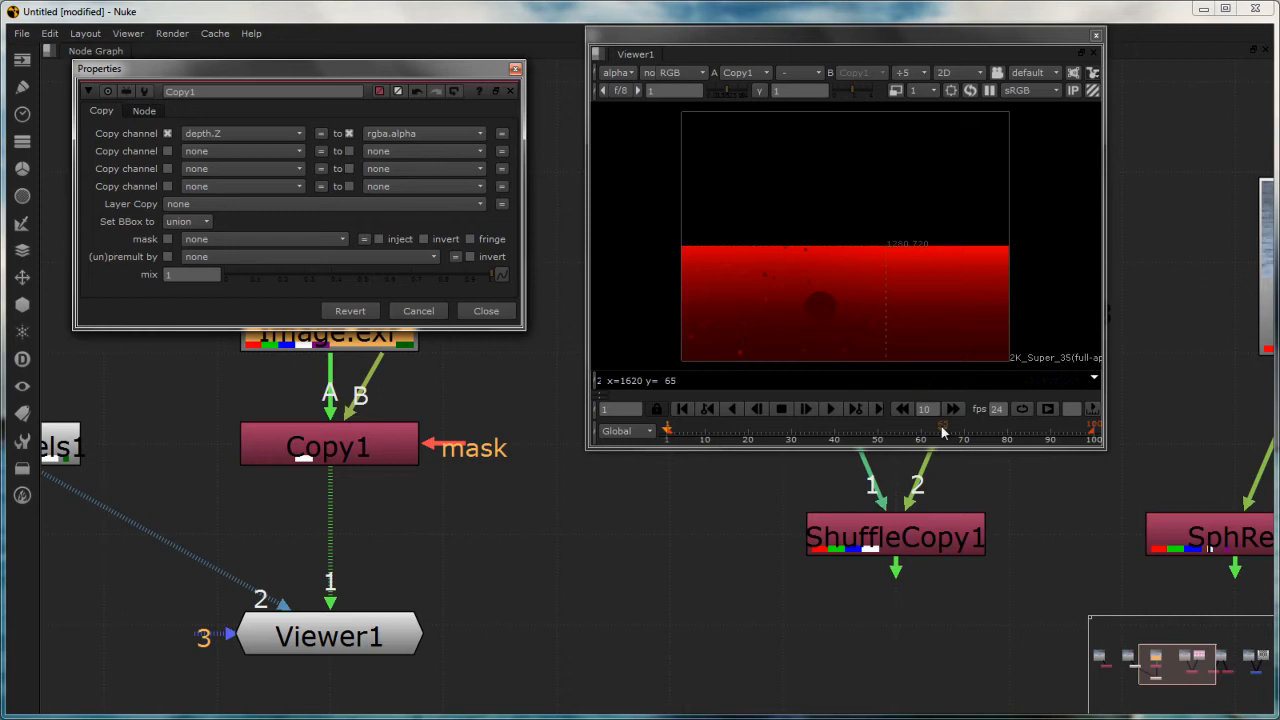
pyautogui.moveTo(378, 370)
pyautogui.mouseDown()
pyautogui.moveTo(524, 358)
pyautogui.moveTo(434, 389)
pyautogui.moveTo(381, 346)
pyautogui.mouseUp()
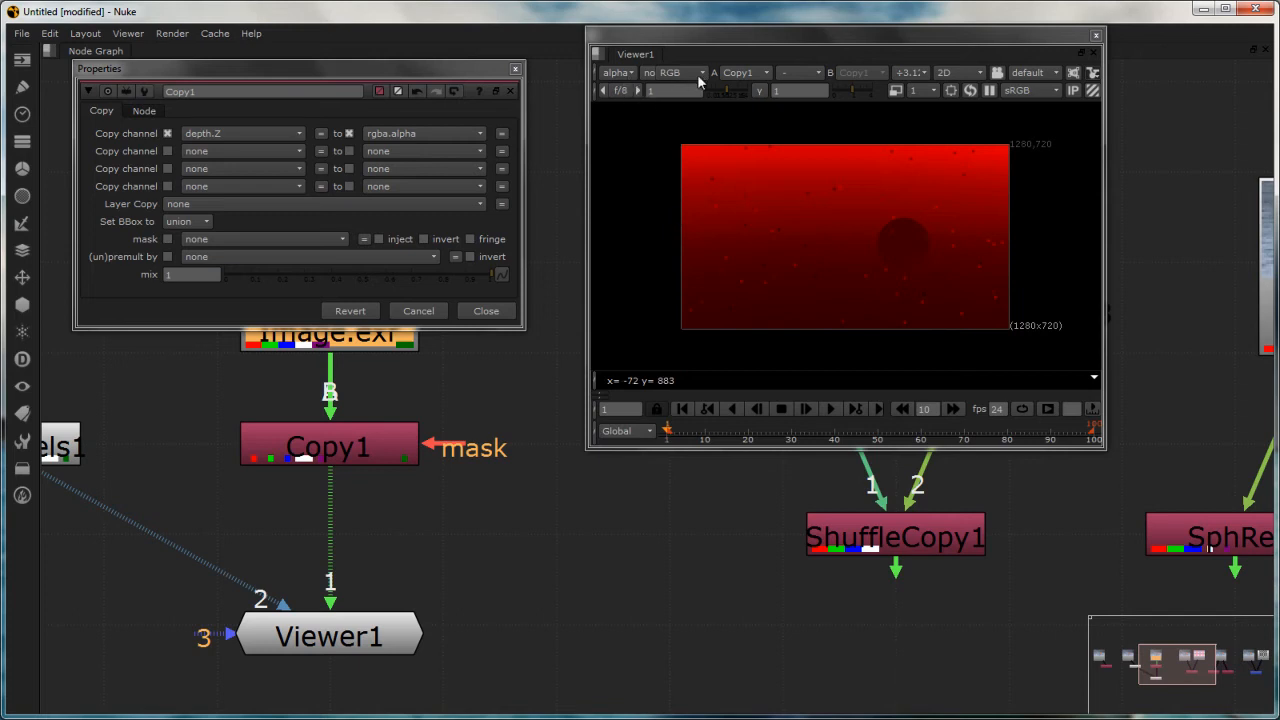
# Inspect the alpha channel of Copy1's rgba layer in the viewer, then return to the RGB display.
pyautogui.click(618, 74)
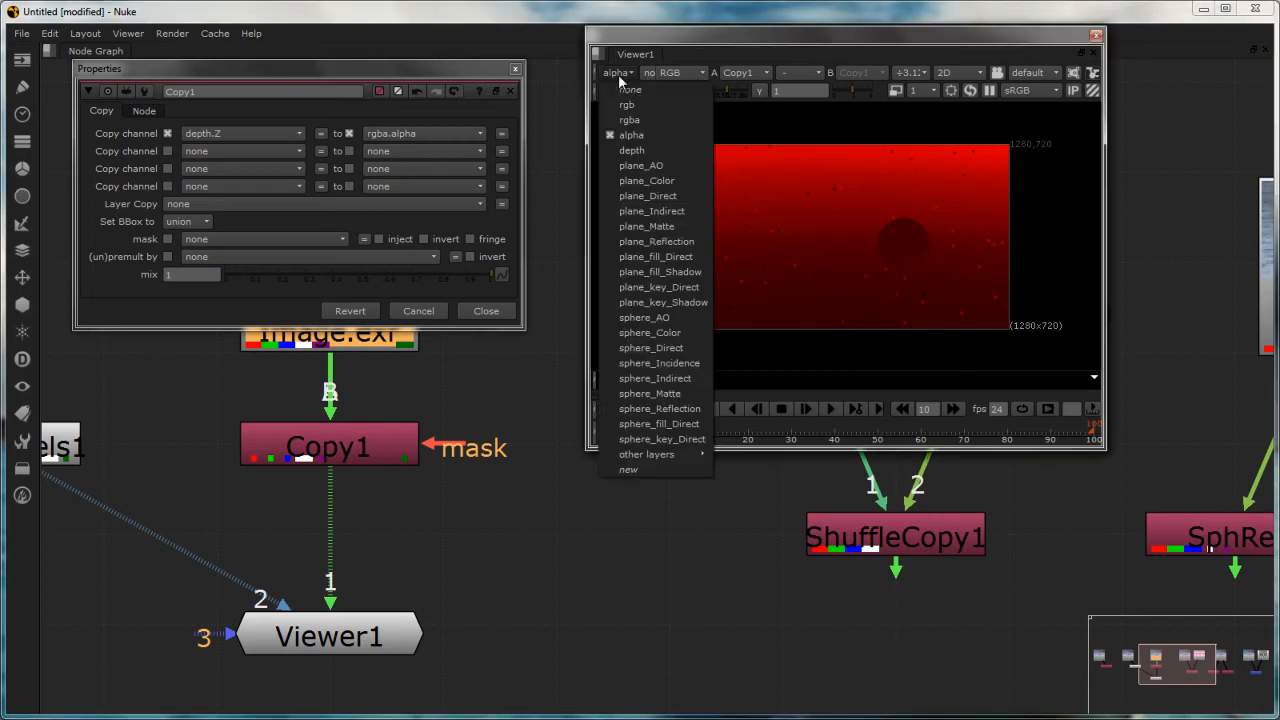
pyautogui.click(663, 121)
pyautogui.click(681, 72)
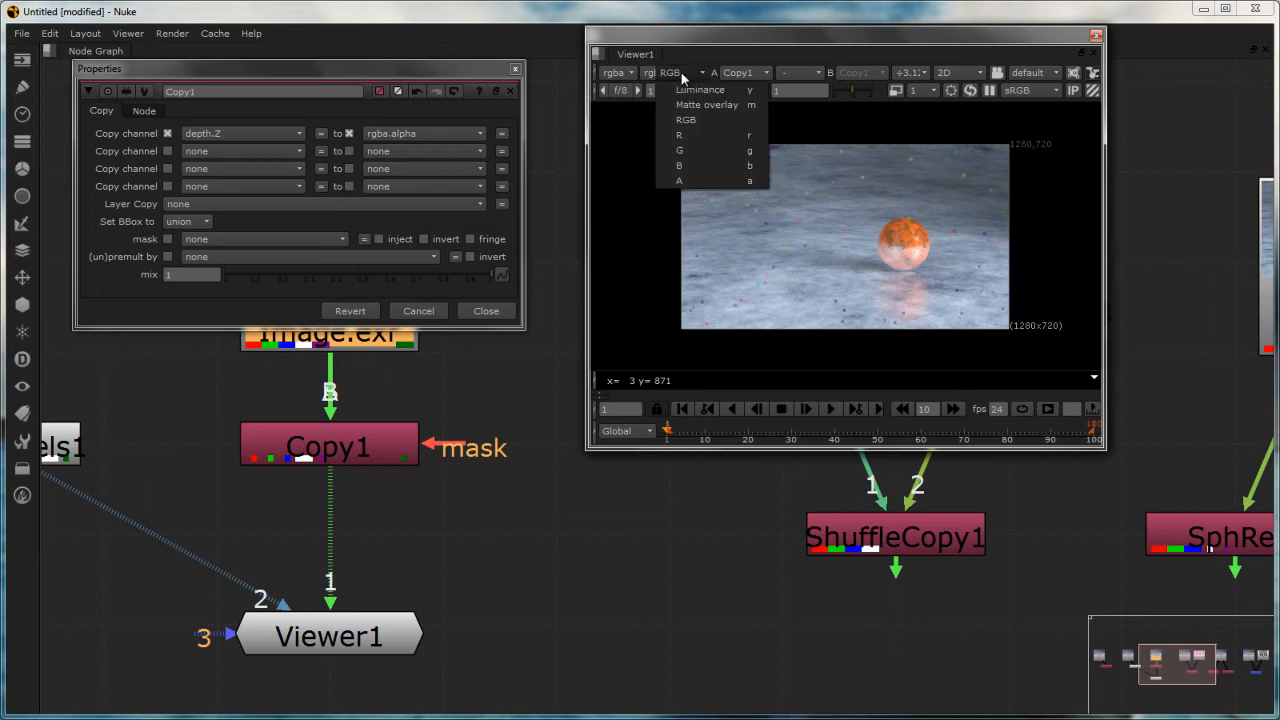
pyautogui.click(710, 179)
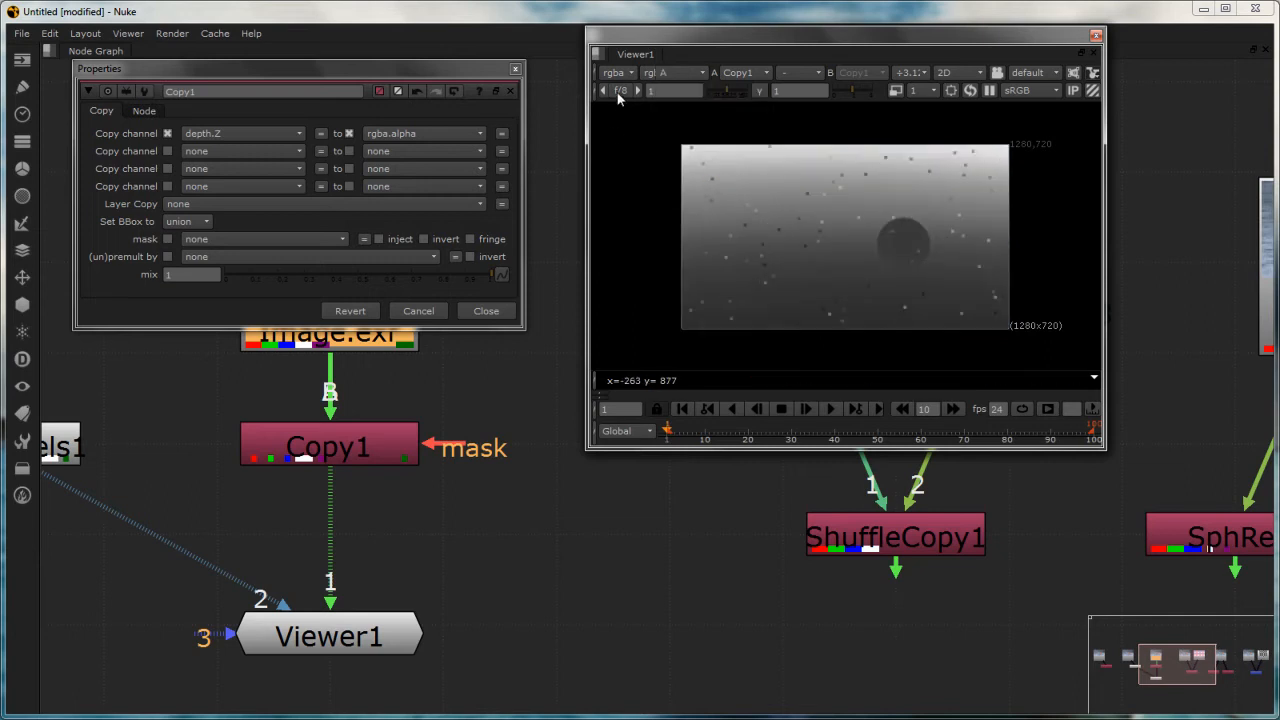
pyautogui.click(683, 72)
pyautogui.click(702, 121)
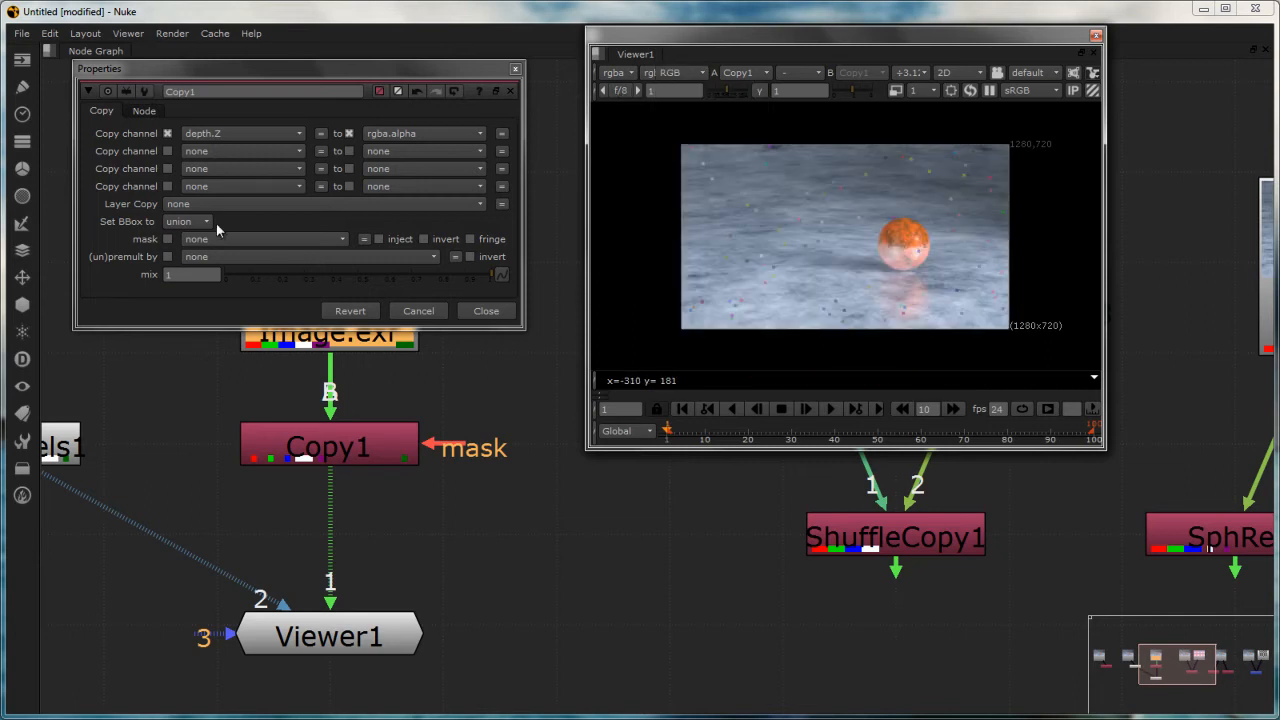
pyautogui.click(269, 154)
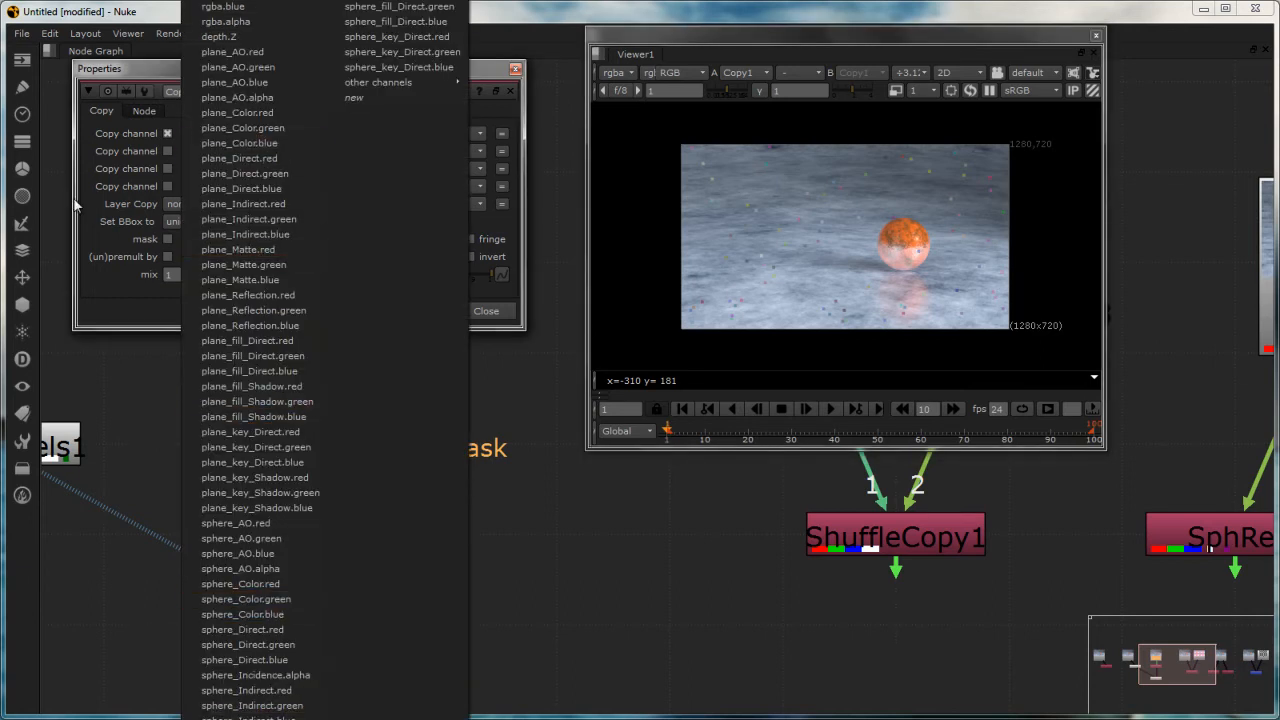
pyautogui.click(219, 36)
pyautogui.click(441, 150)
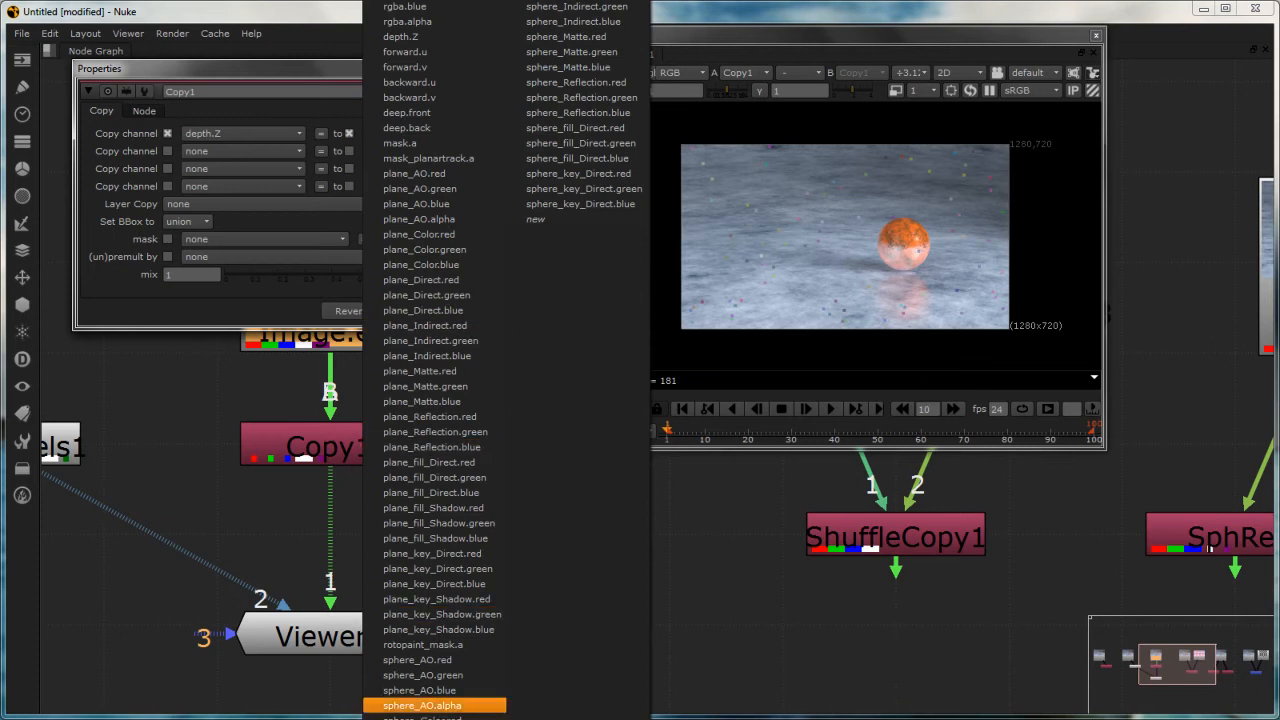
pyautogui.click(173, 152)
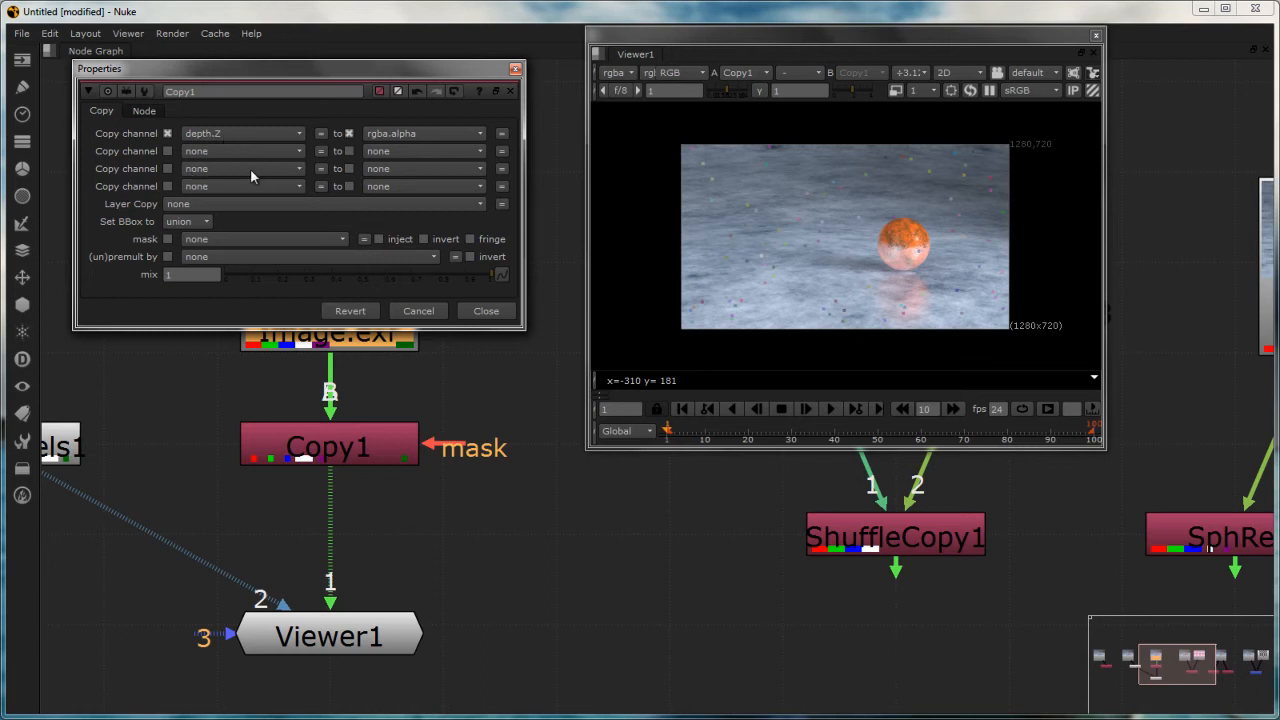
# Set Copy1's four source channels to plane_AO red, green, blue and alpha, then close its properties.
pyautogui.click(223, 126)
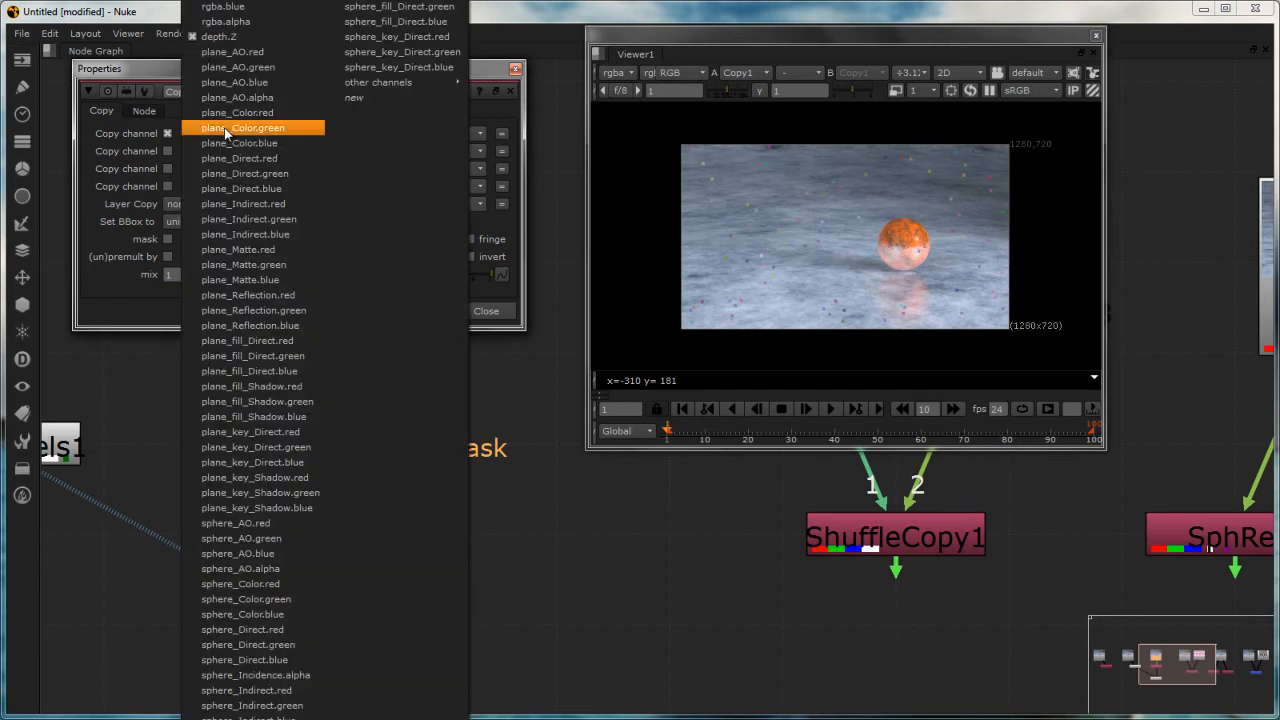
pyautogui.click(255, 128)
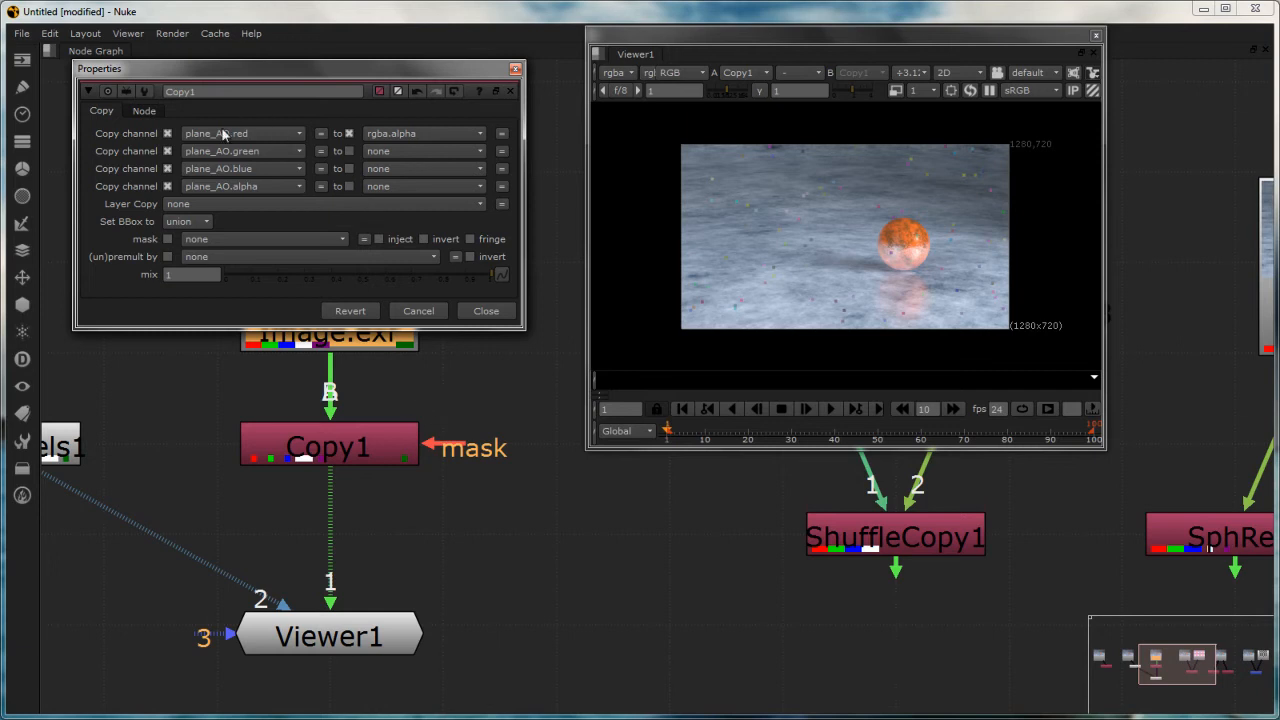
pyautogui.click(482, 313)
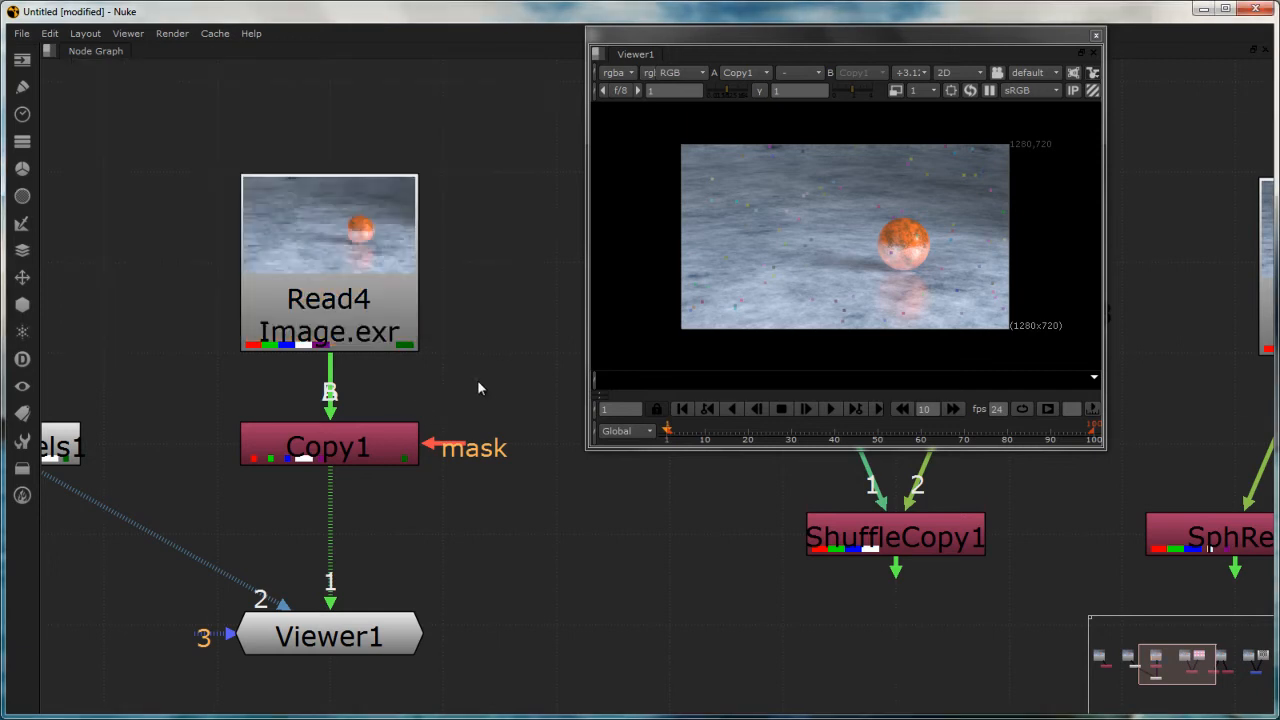
# Place the Viewer1 node directly beneath Copy1 and deselect it.
pyautogui.scroll(-5, 455, 390)
pyautogui.moveTo(454, 413); pyautogui.dragTo(287, 393, button='middle')
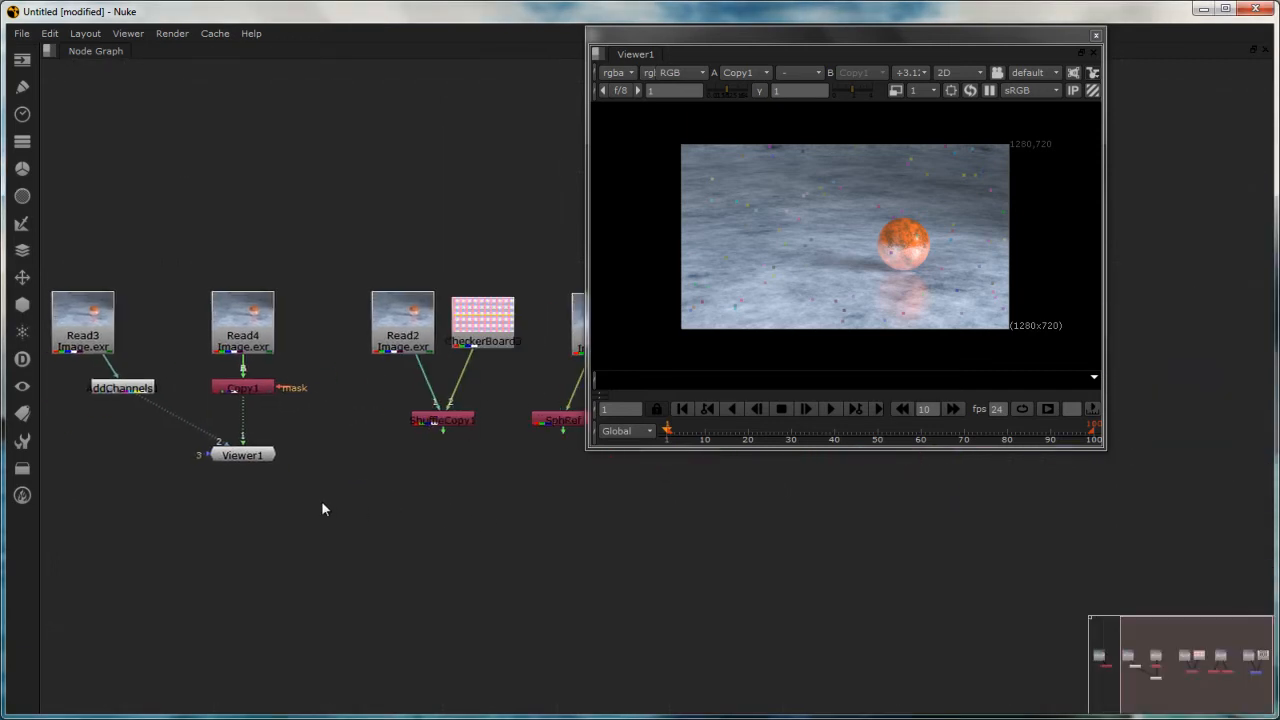
pyautogui.moveTo(241, 460); pyautogui.dragTo(238, 428)
pyautogui.click(245, 477)
# Find the ShuffleCopy1 setup fed by Read2 and CheckerBoard3, and locate ShuffleCopy among the available channel nodes.
pyautogui.scroll(4, 262, 400)
pyautogui.moveTo(366, 393); pyautogui.dragTo(323, 408, button='middle')
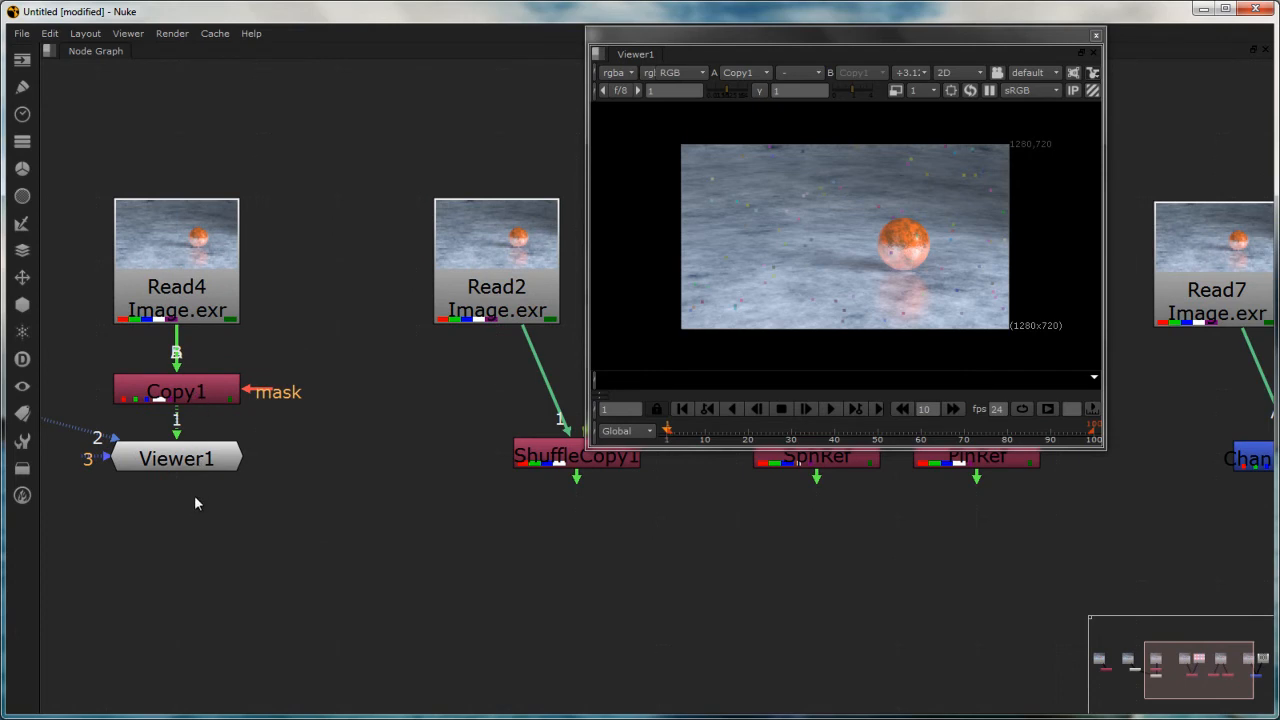
pyautogui.scroll(-2, 194, 495)
pyautogui.moveTo(253, 498); pyautogui.dragTo(198, 502, button='middle')
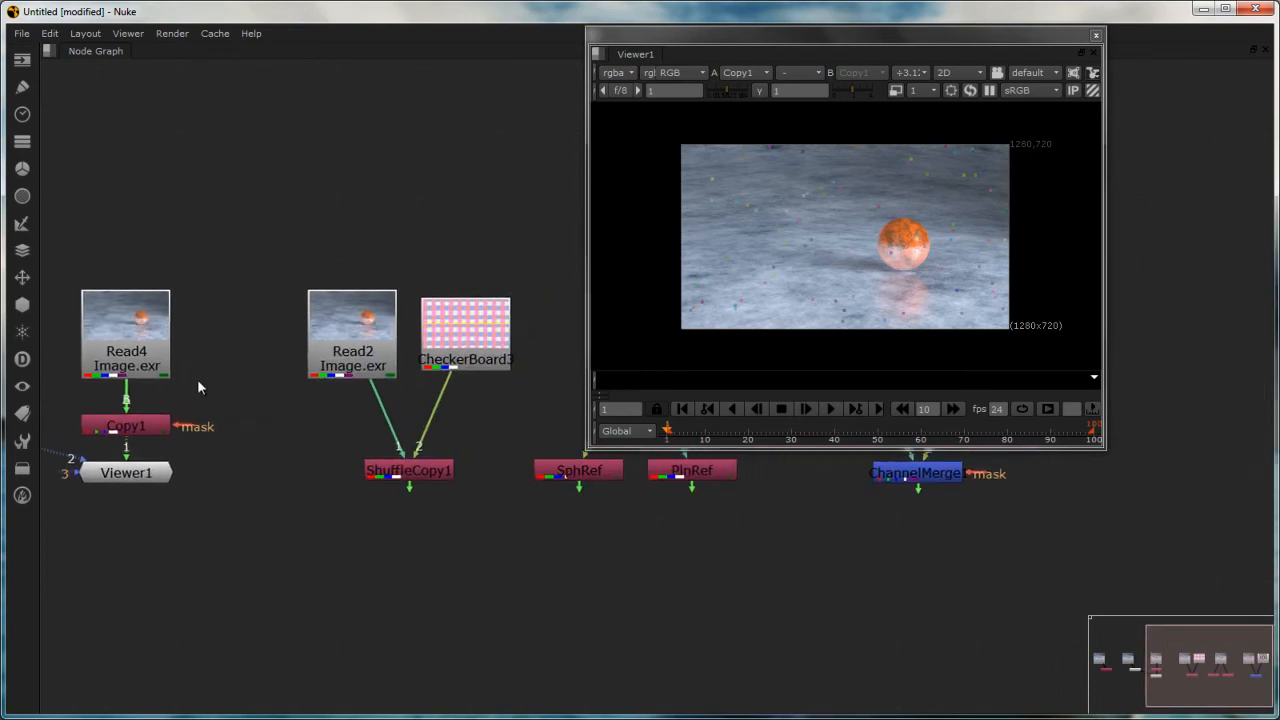
pyautogui.scroll(3, 197, 320)
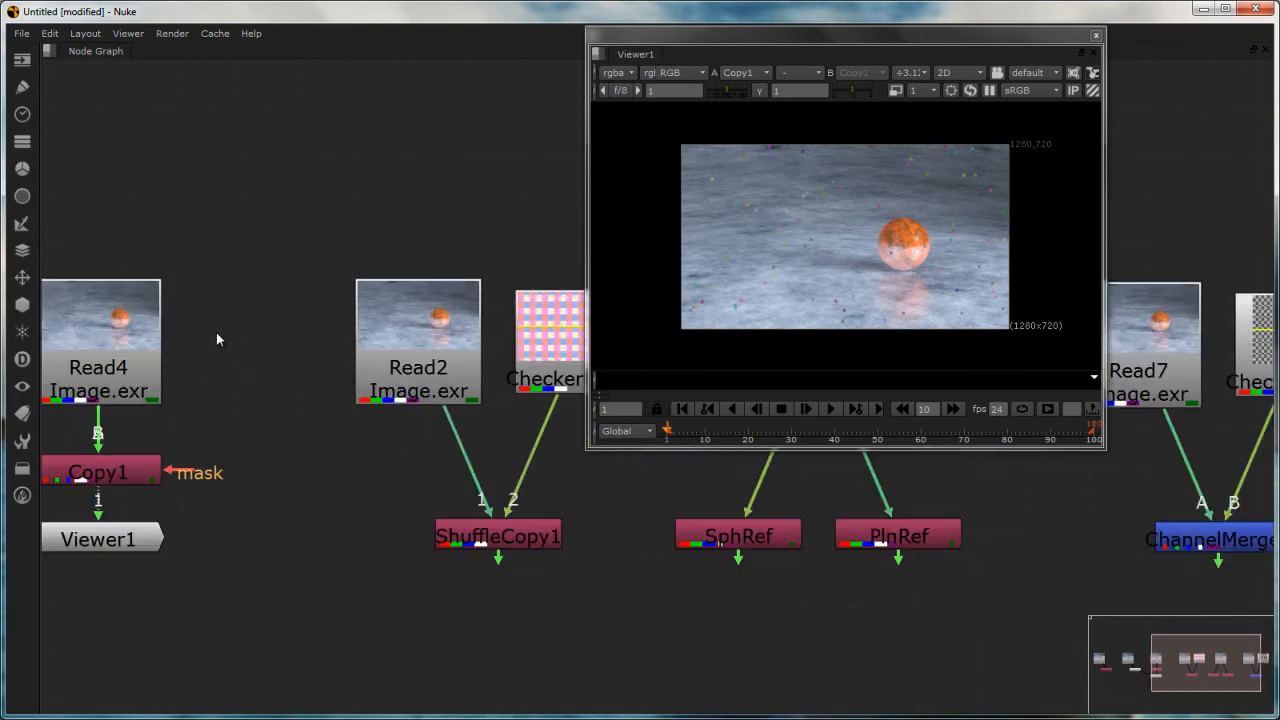
pyautogui.moveTo(373, 483); pyautogui.dragTo(135, 438, button='middle')
pyautogui.scroll(1, 285, 457)
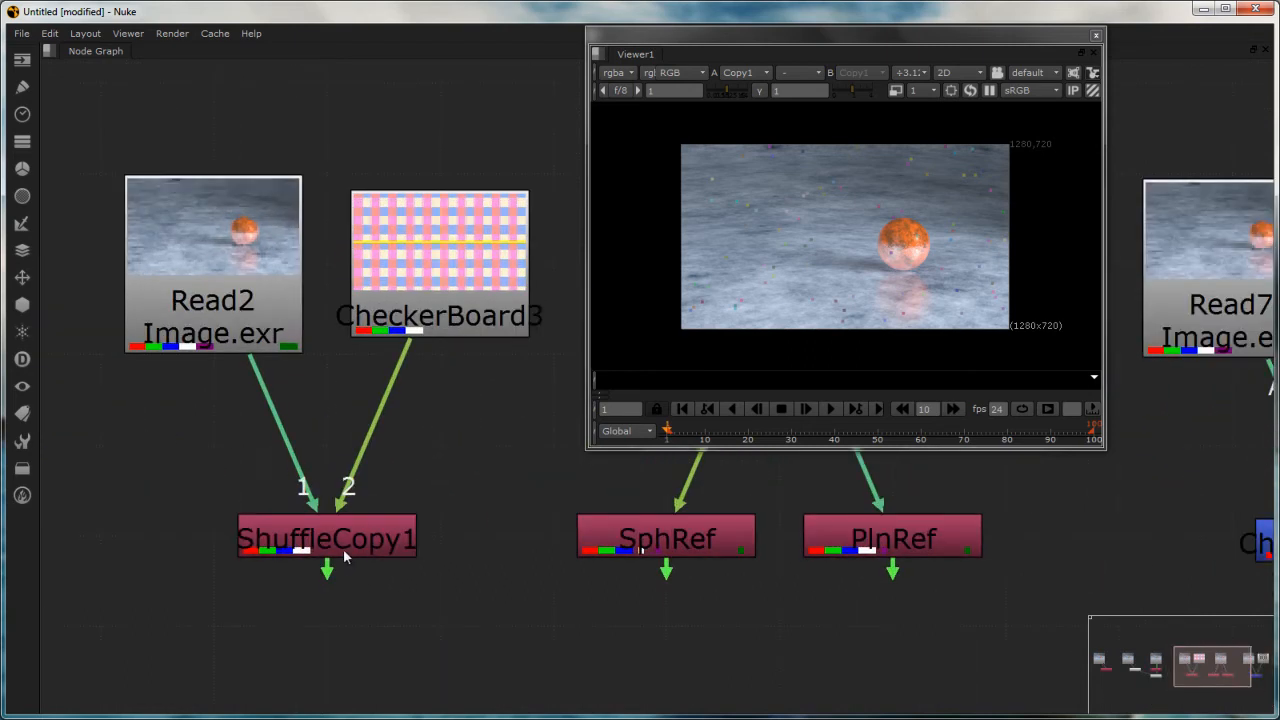
pyautogui.click(338, 532)
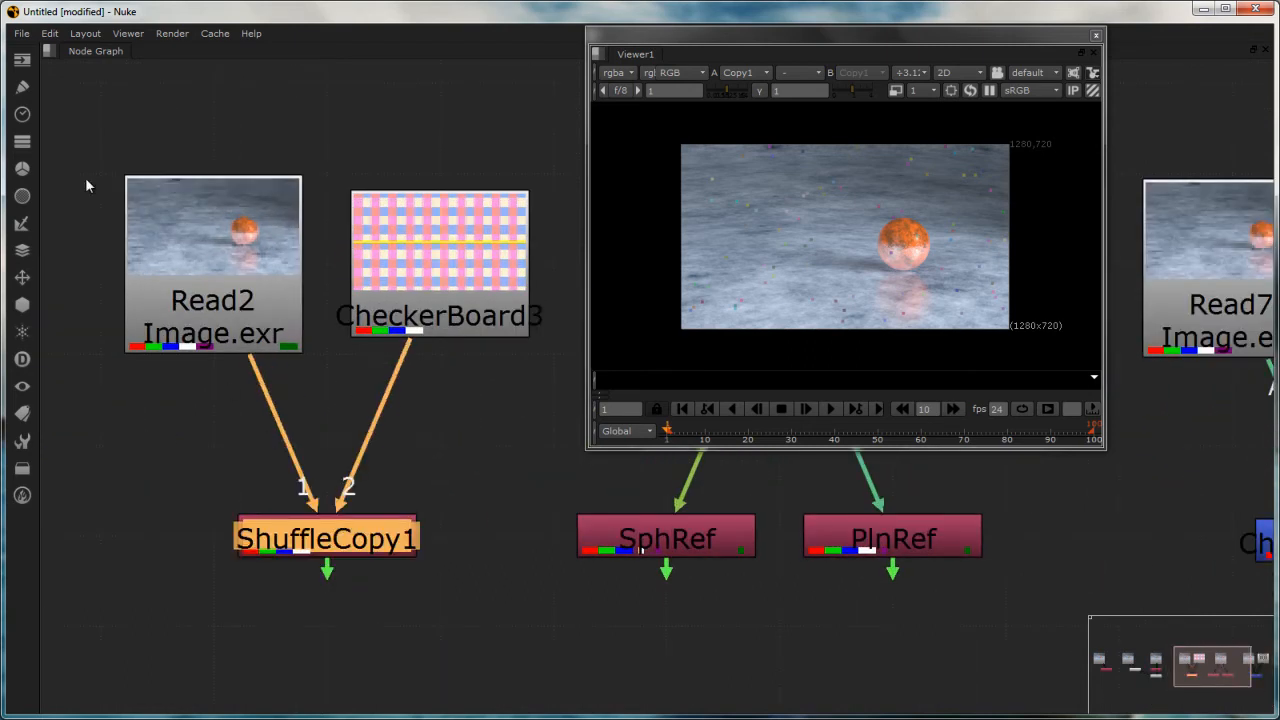
pyautogui.click(21, 145)
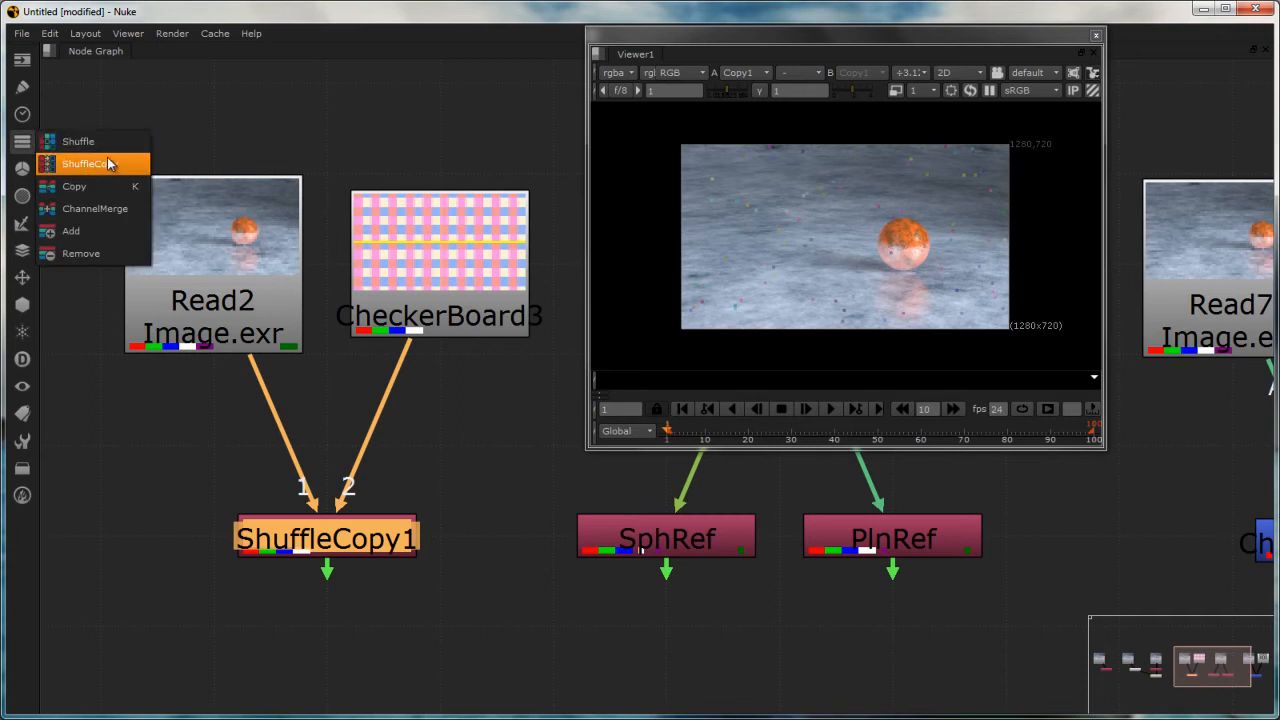
pyautogui.click(256, 102)
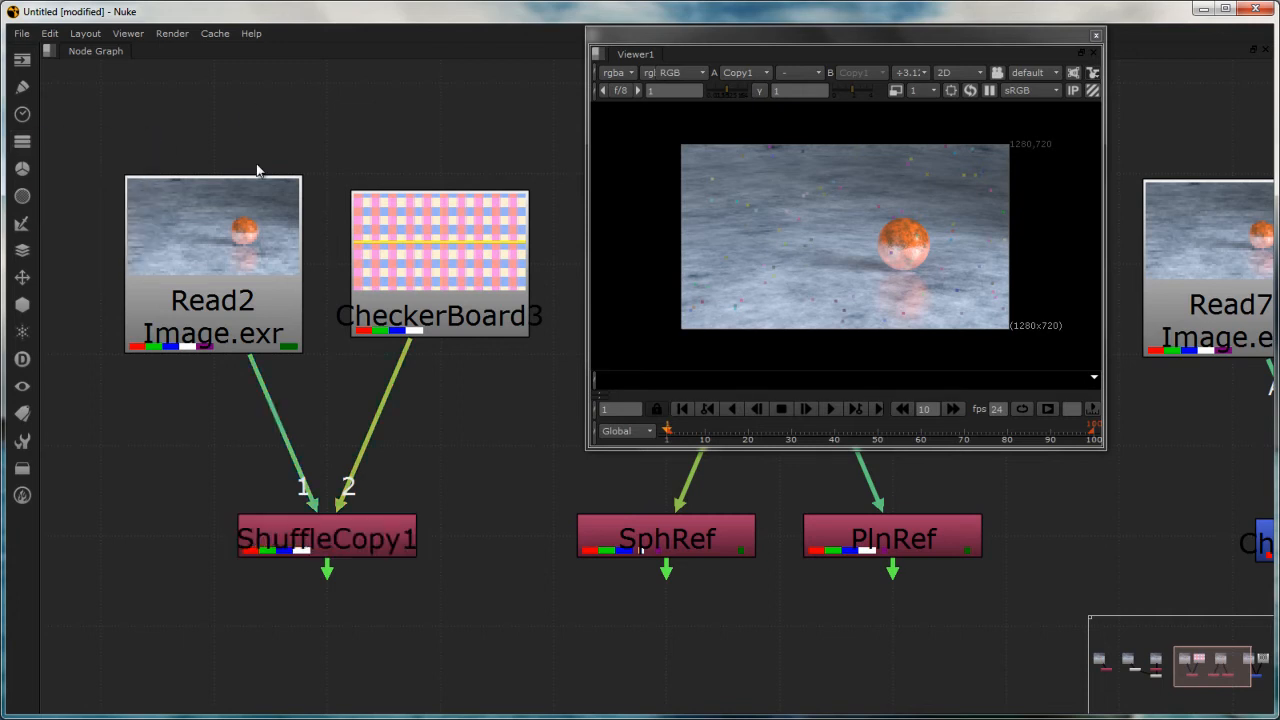
# Display ShuffleCopy1 through Viewer1 input 1 and place the viewer node beneath it.
pyautogui.click(340, 541)
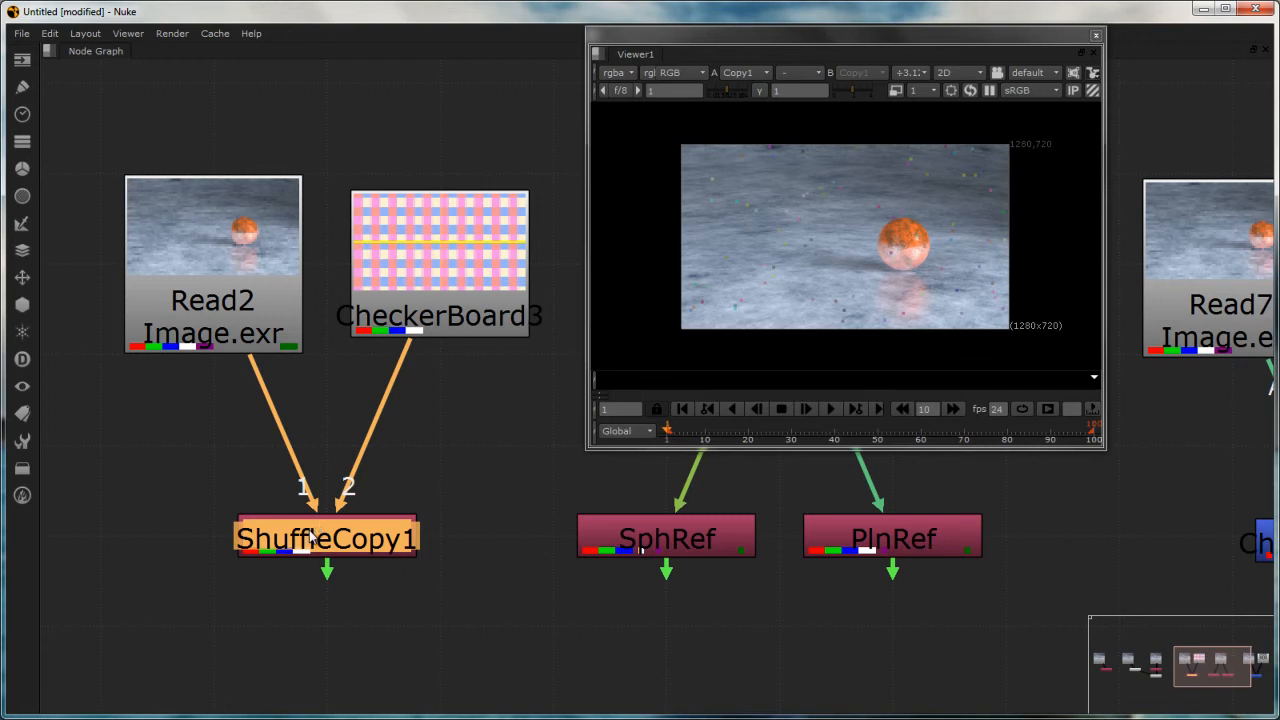
pyautogui.press('1')
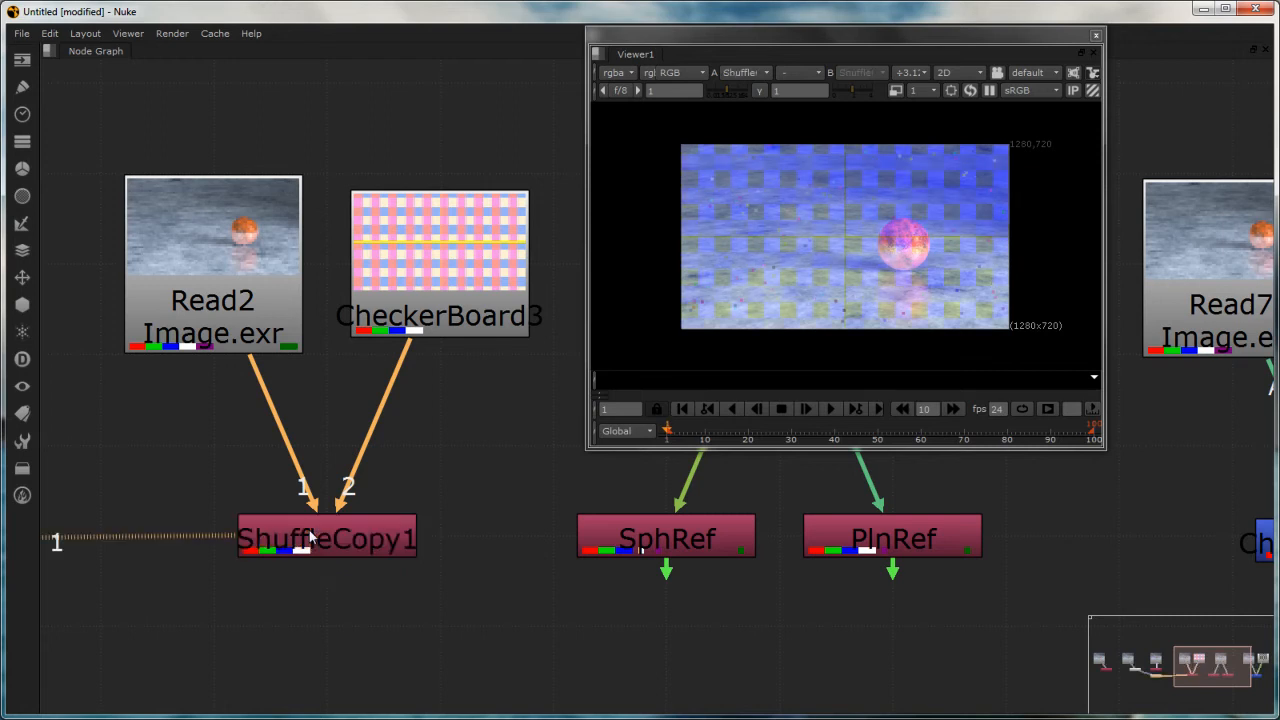
pyautogui.scroll(-3, 310, 538)
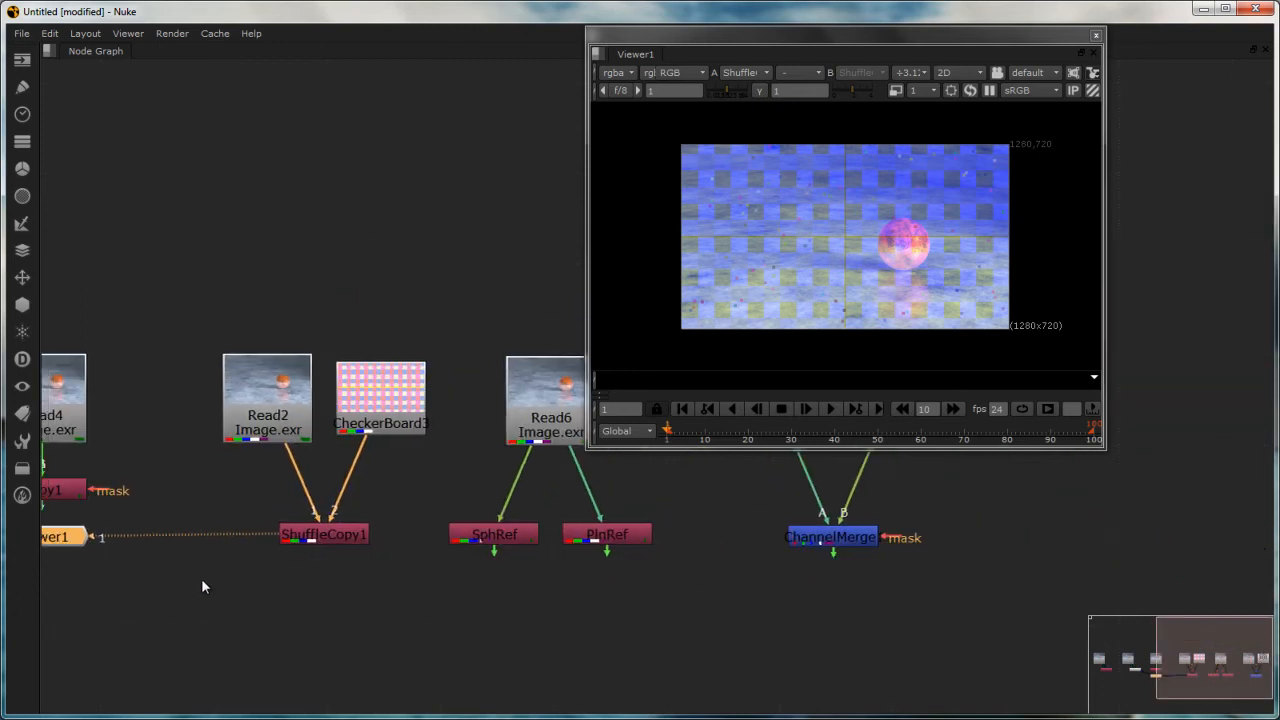
pyautogui.moveTo(202, 580); pyautogui.dragTo(370, 523, button='middle')
pyautogui.moveTo(207, 484); pyautogui.dragTo(474, 539)
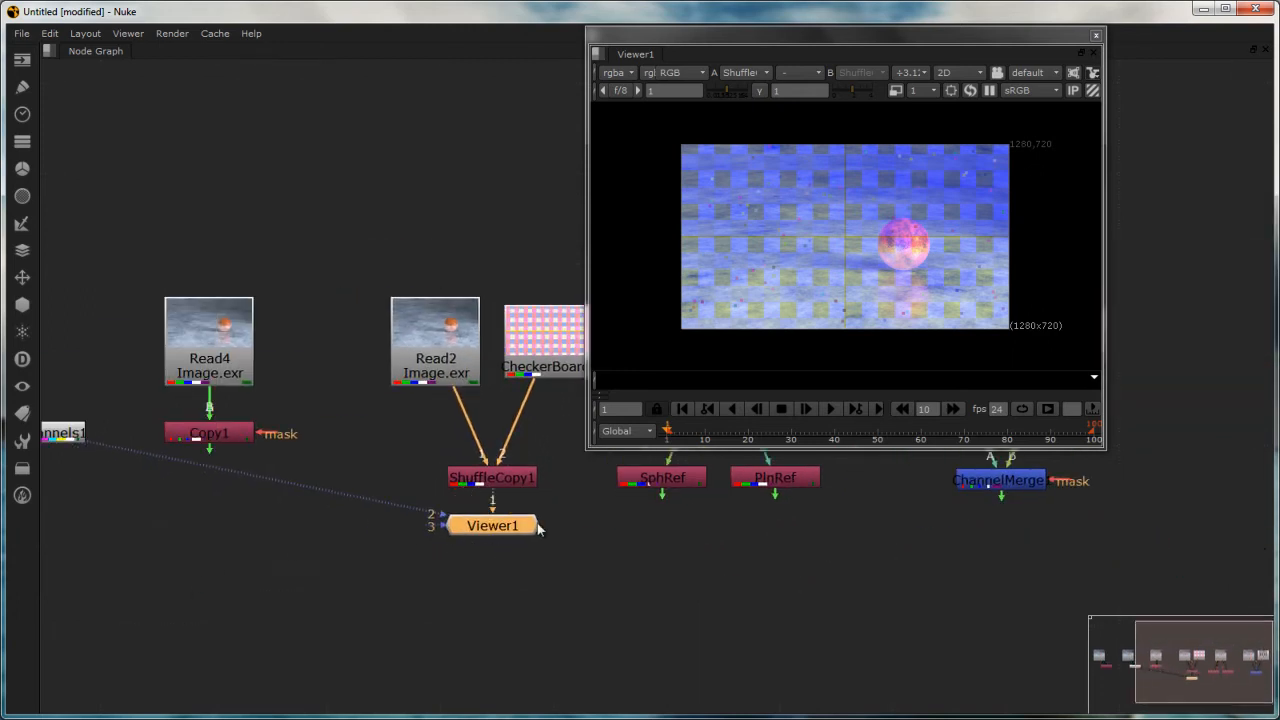
# Open ShuffleCopy1's properties and feed its blue and alpha outputs from the blue and alpha channels of input 1.
pyautogui.scroll(5, 538, 528)
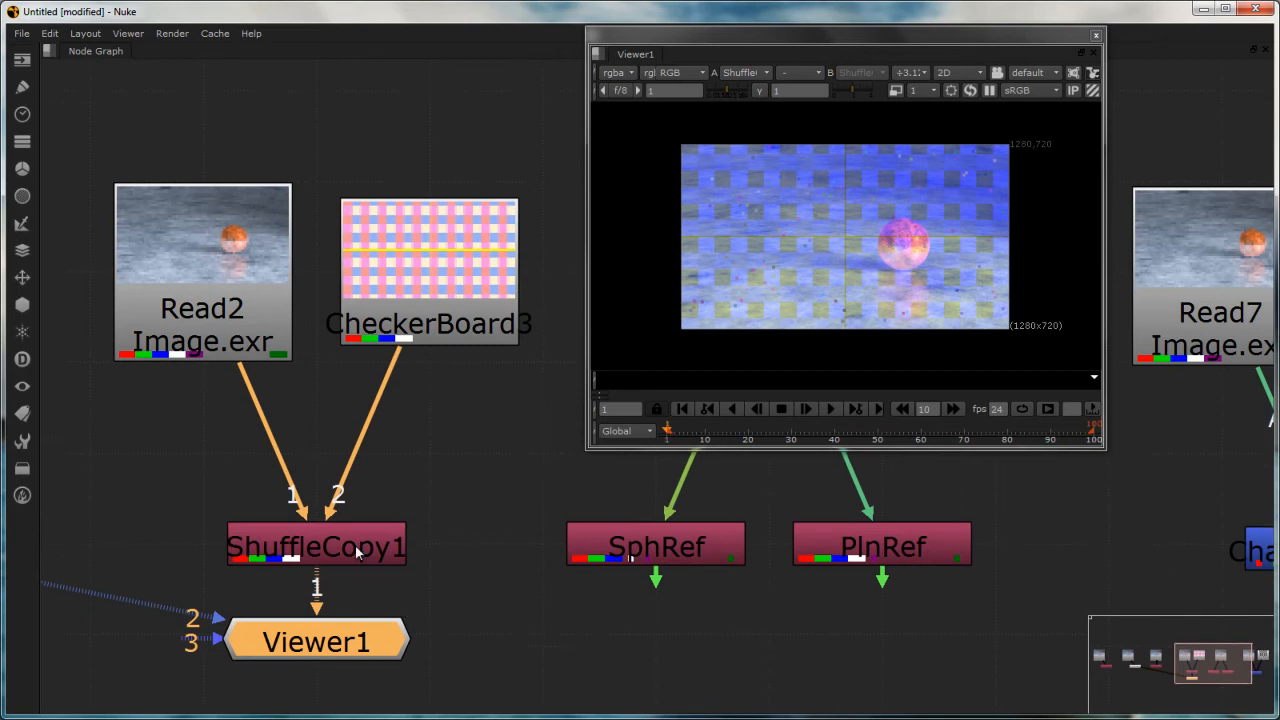
pyautogui.doubleClick(357, 551)
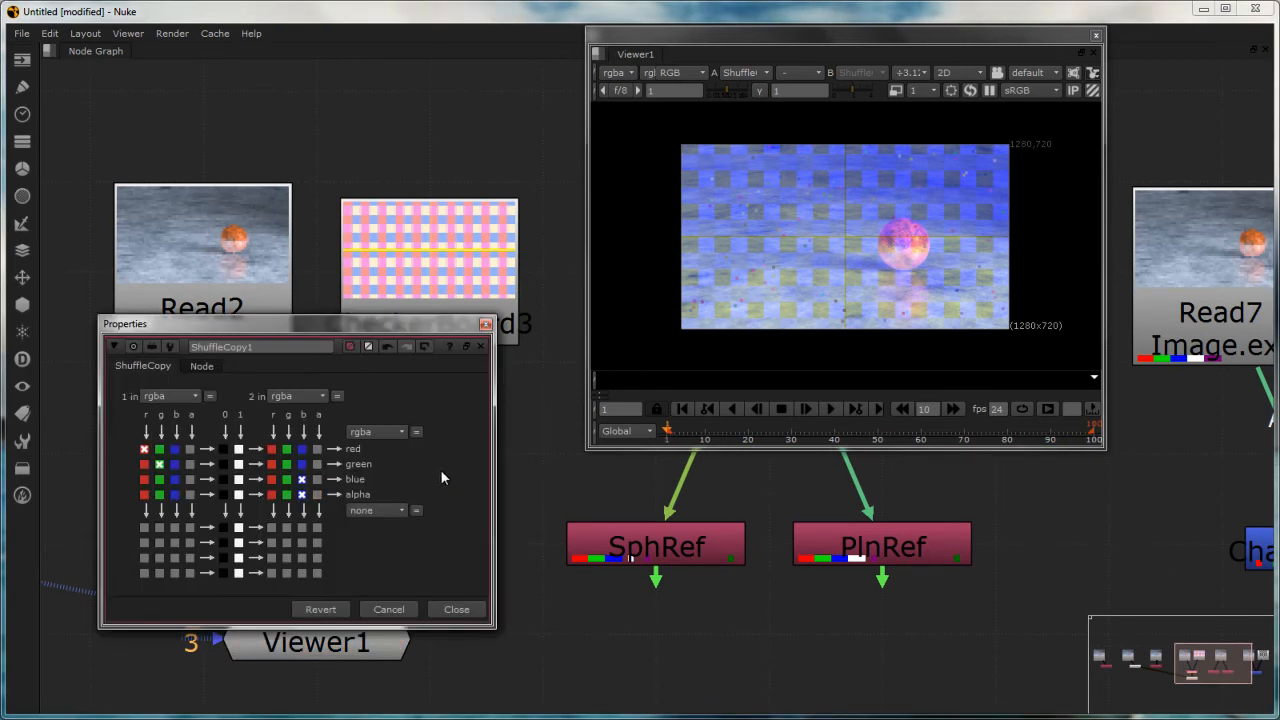
pyautogui.click(175, 479)
pyautogui.click(190, 494)
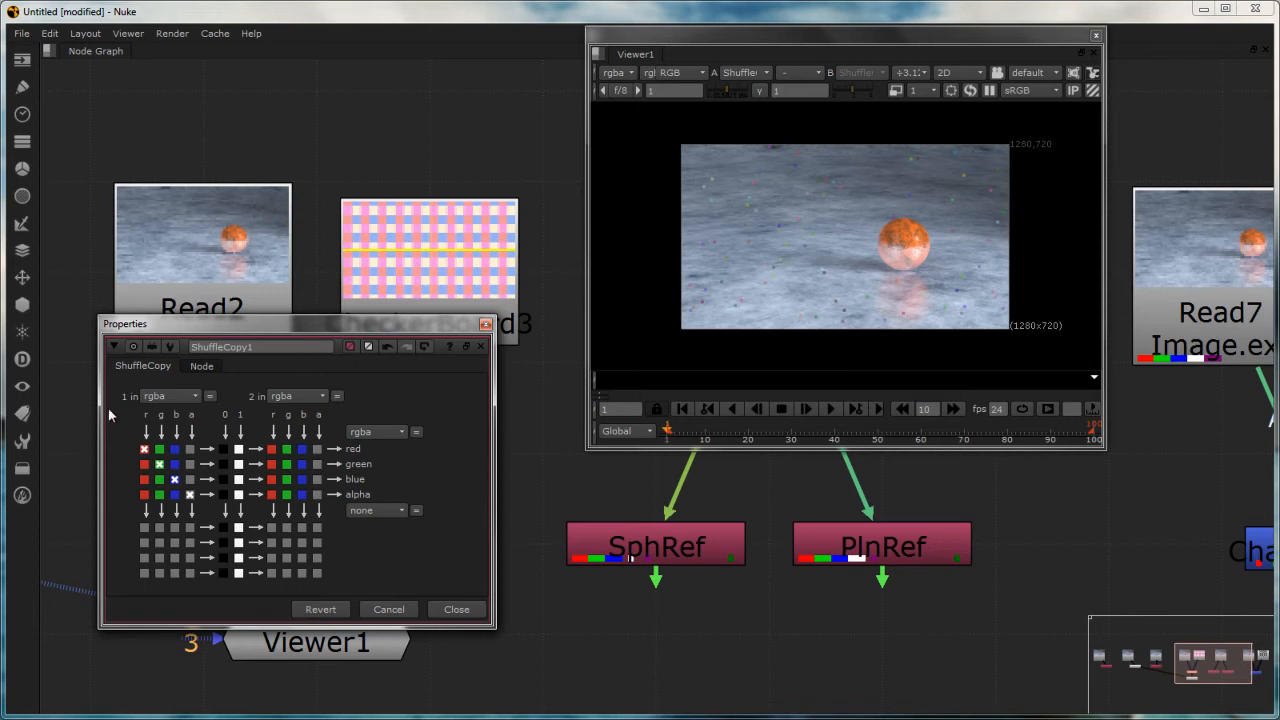
# Examine the layers available to ShuffleCopy1's input 1 and input 2, leaving both set to rgba.
pyautogui.click(157, 397)
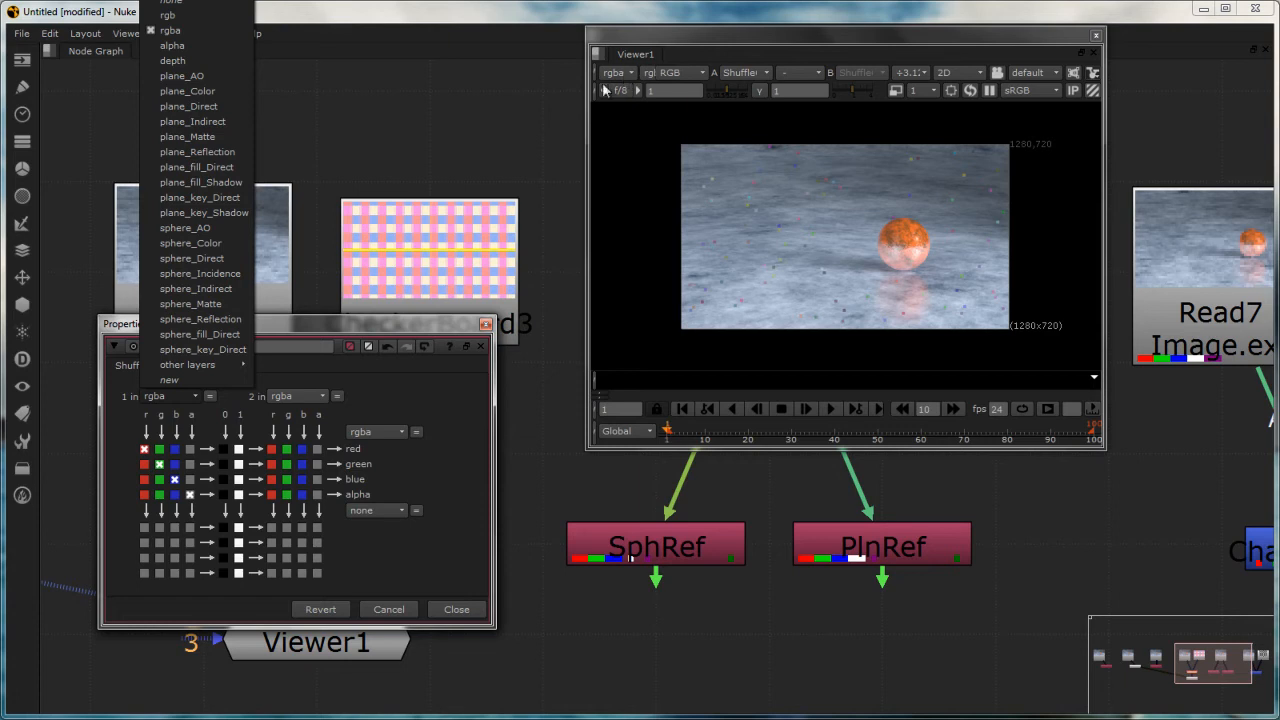
pyautogui.click(125, 416)
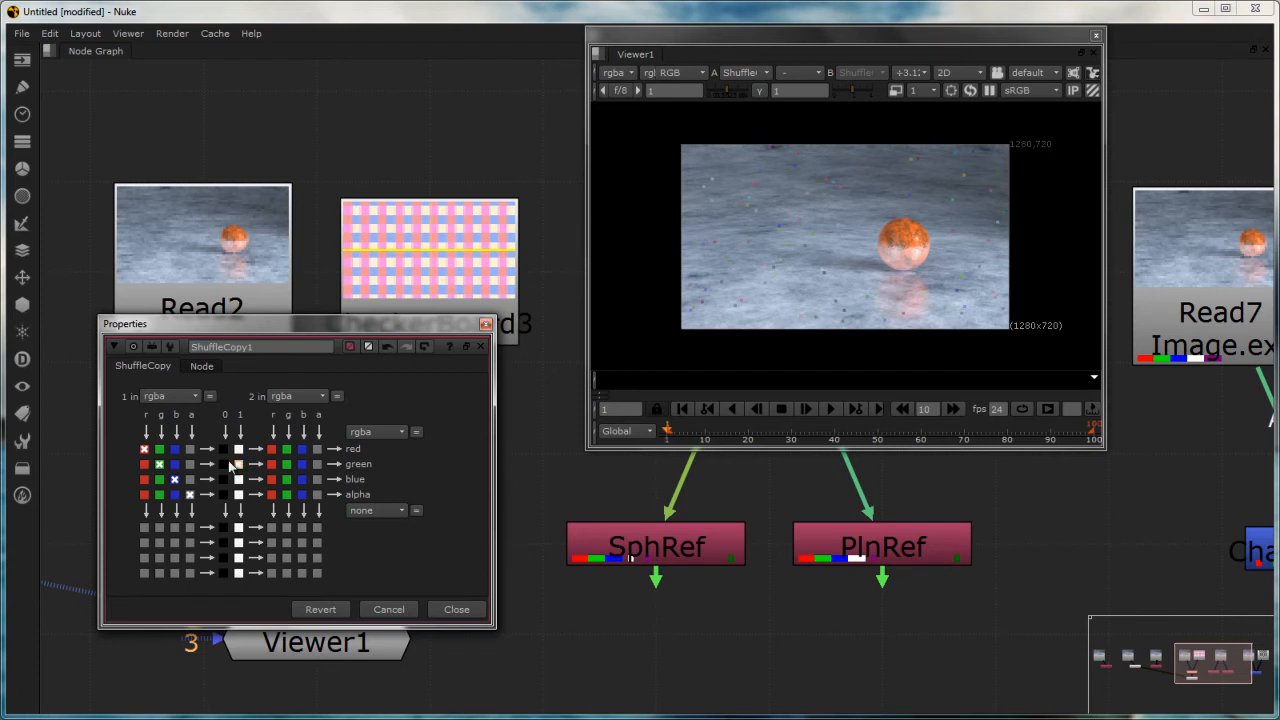
pyautogui.click(167, 393)
pyautogui.click(167, 393)
pyautogui.click(289, 394)
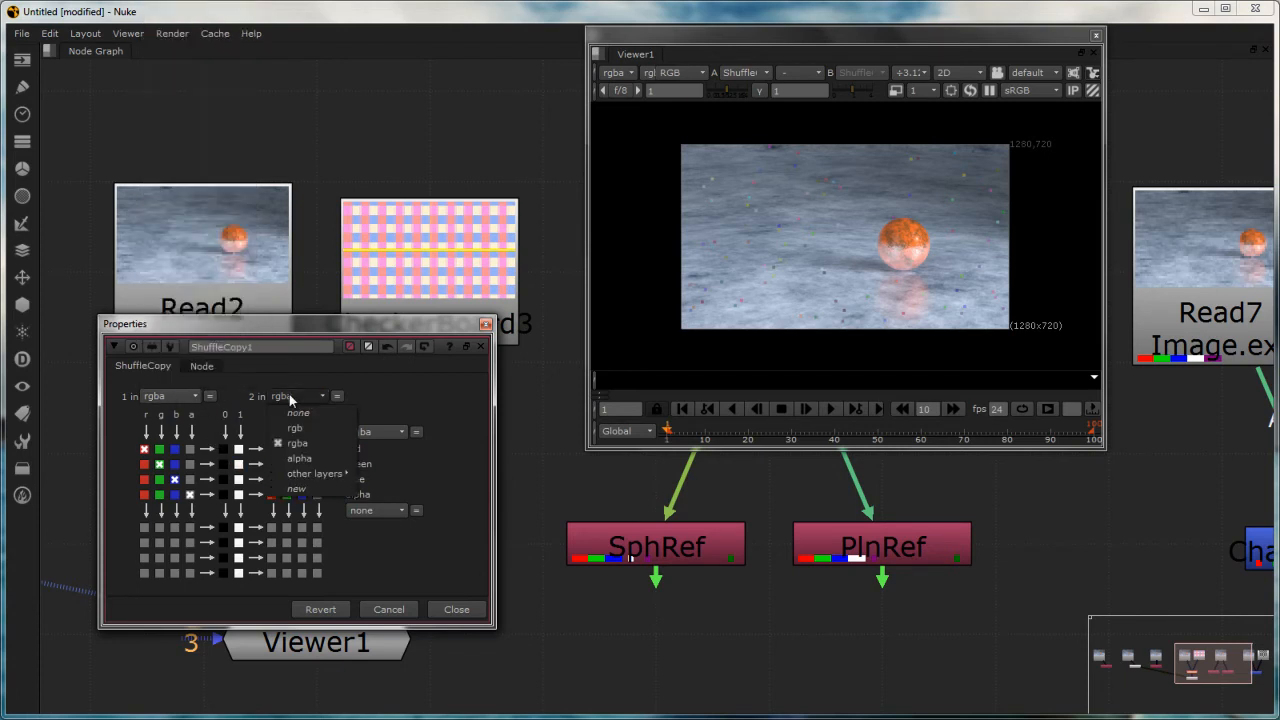
pyautogui.click(289, 394)
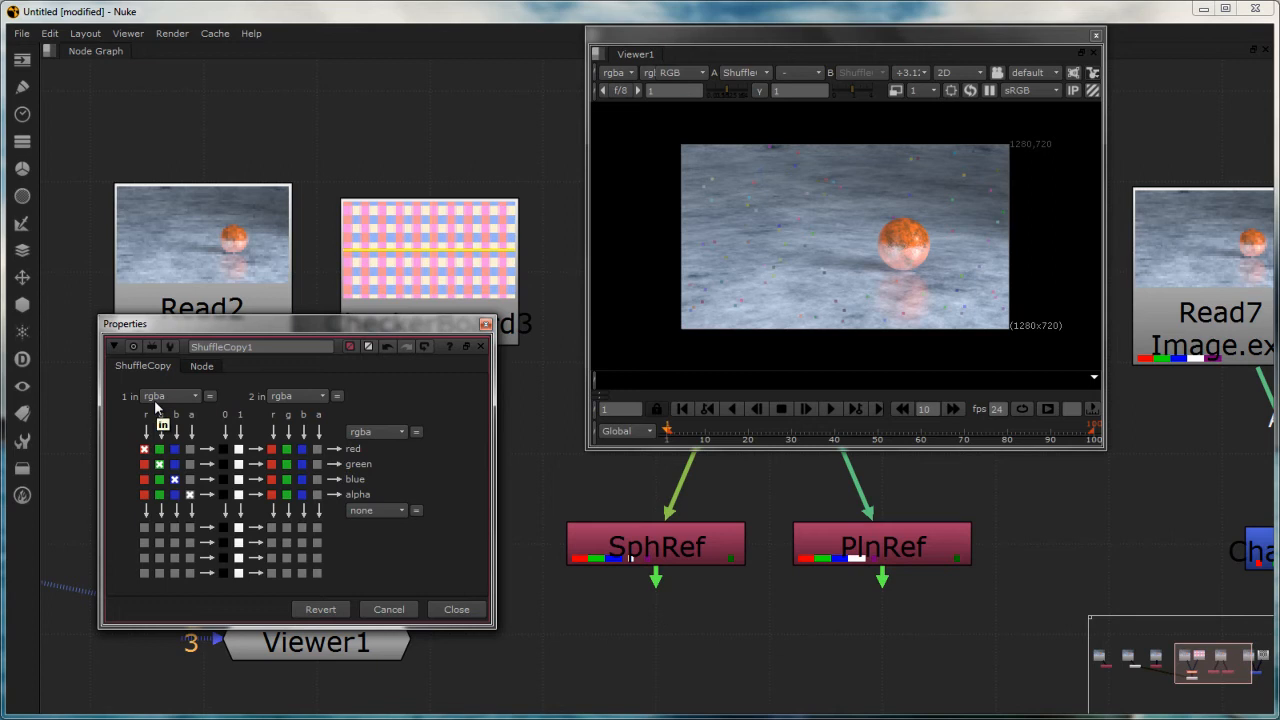
# Move ShuffleCopy1's properties clear of its source nodes and select Read2 and CheckerBoard3 alternately to trace the two inputs.
pyautogui.moveTo(224, 324); pyautogui.dragTo(707, 198)
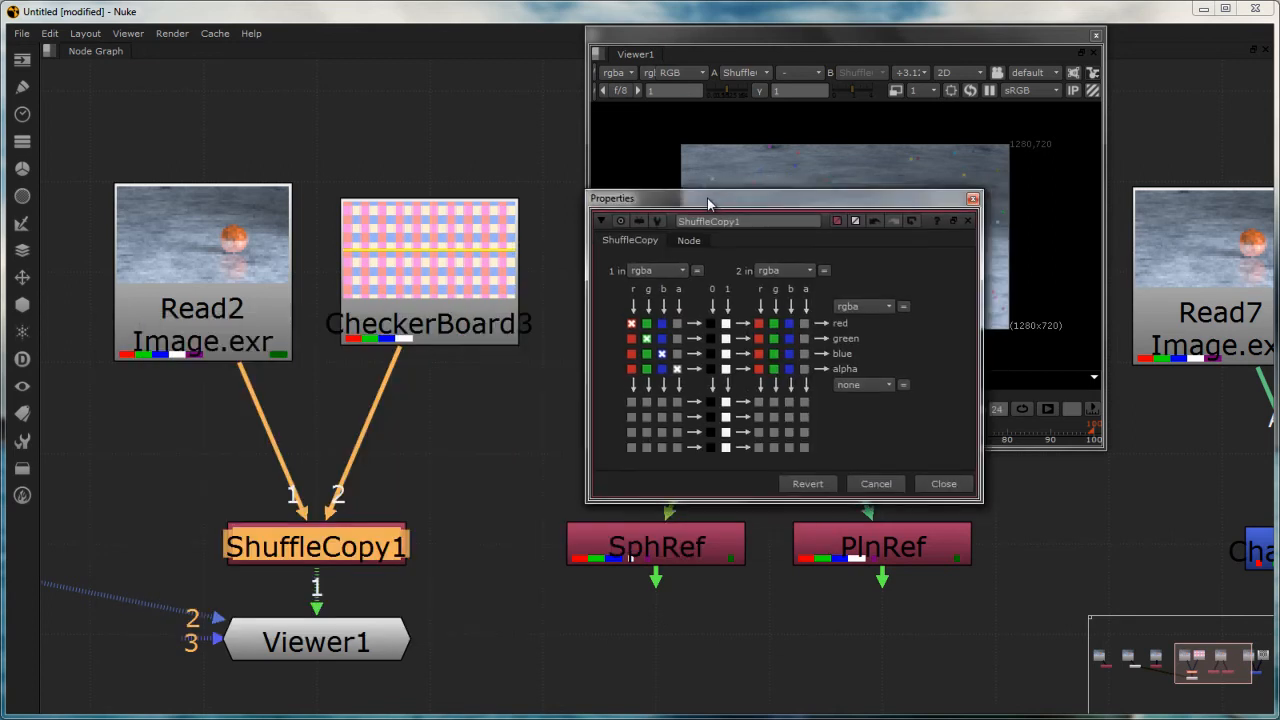
pyautogui.moveTo(188, 230)
pyautogui.mouseDown()
pyautogui.moveTo(178, 322)
pyautogui.moveTo(178, 250)
pyautogui.mouseUp()
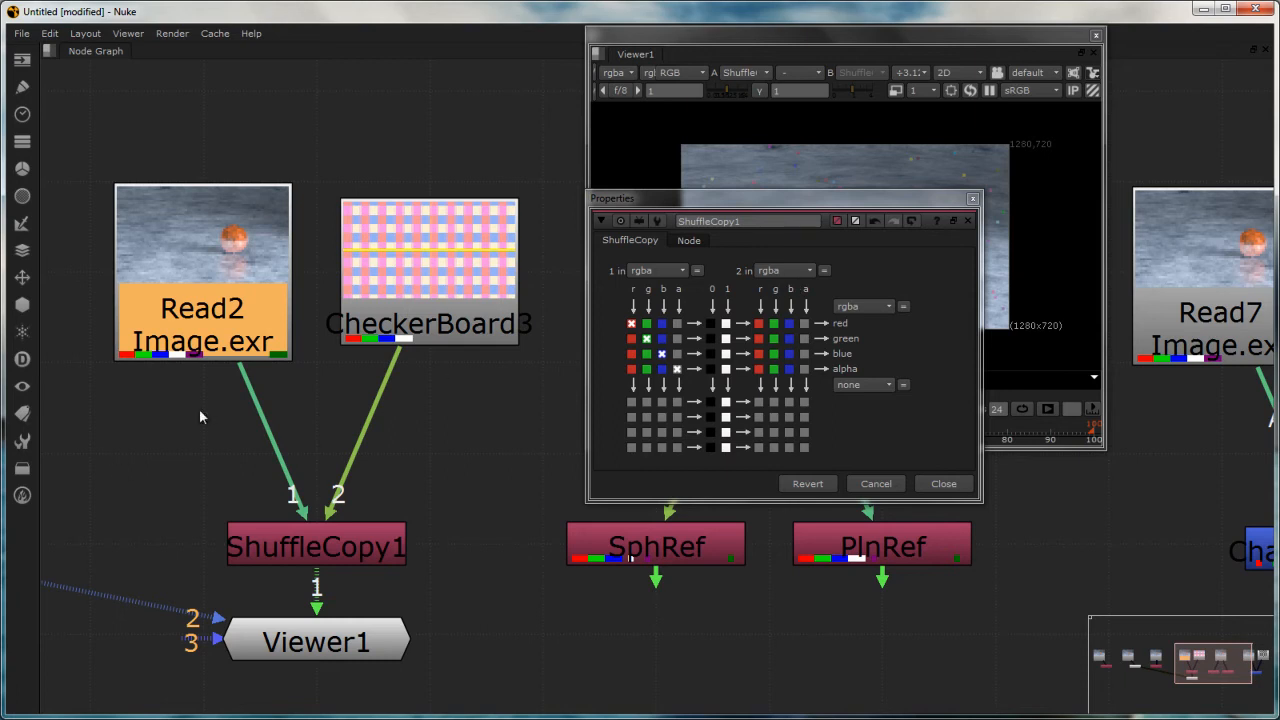
pyautogui.click(432, 288)
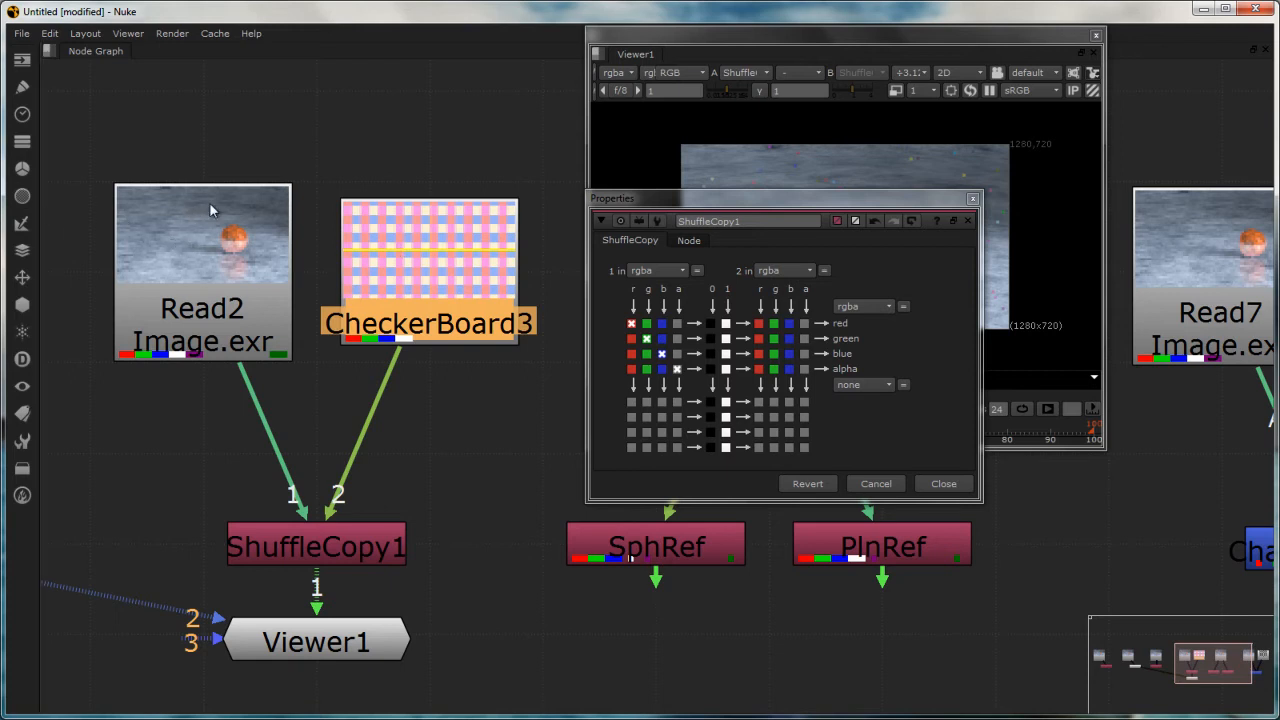
pyautogui.click(180, 235)
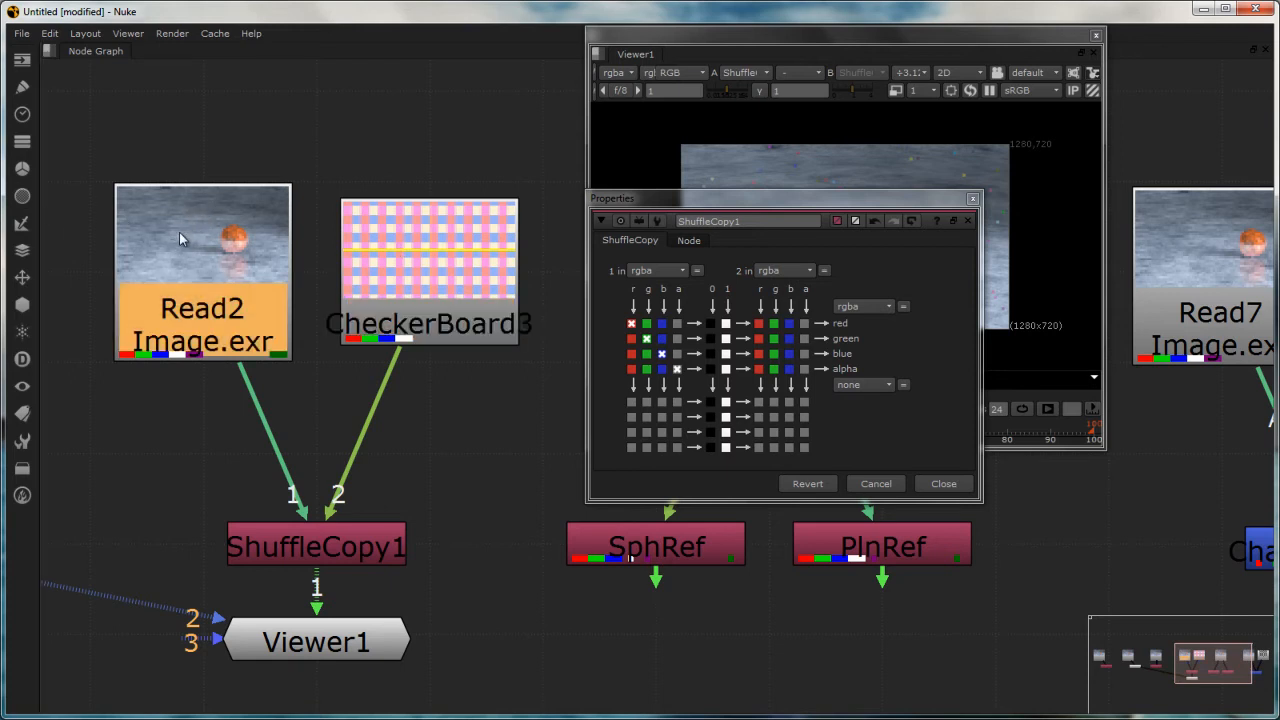
pyautogui.click(476, 232)
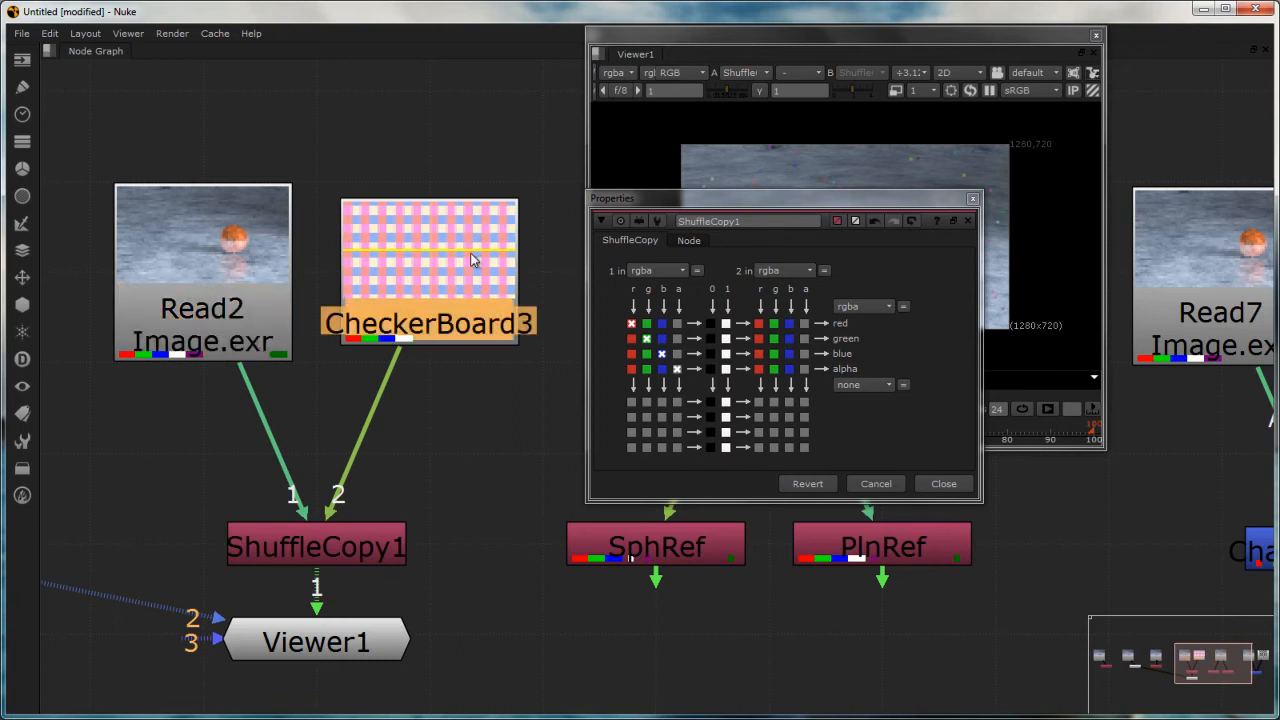
# Feed ShuffleCopy1's blue output from input 2's blue channel and display the alpha channel in Viewer1.
pyautogui.moveTo(792, 199); pyautogui.dragTo(390, 213)
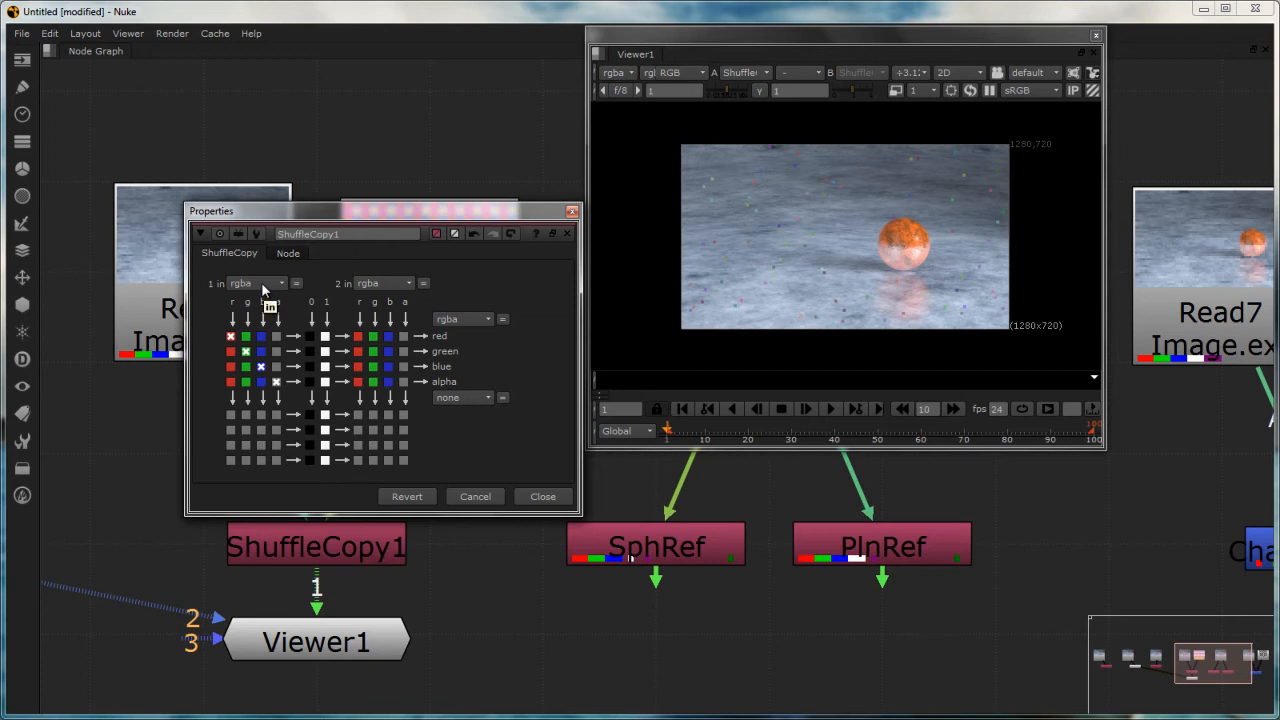
pyautogui.click(261, 366)
pyautogui.click(389, 367)
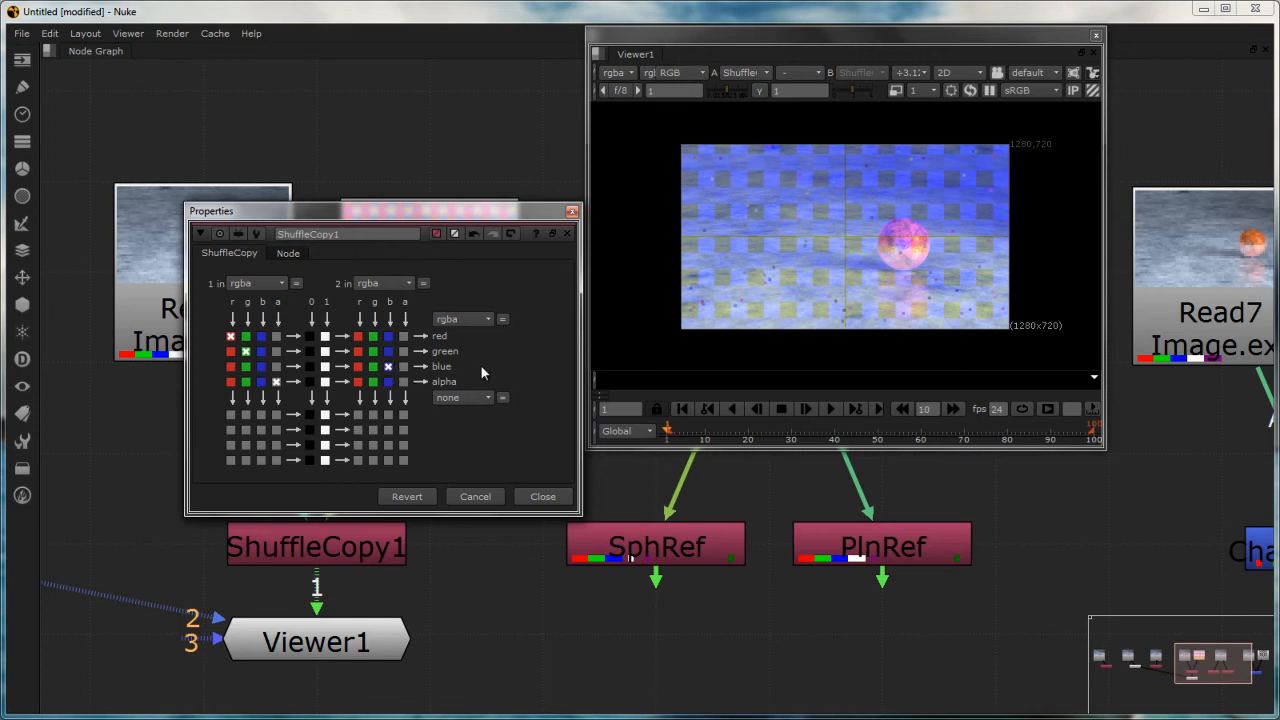
pyautogui.click(695, 74)
pyautogui.click(695, 181)
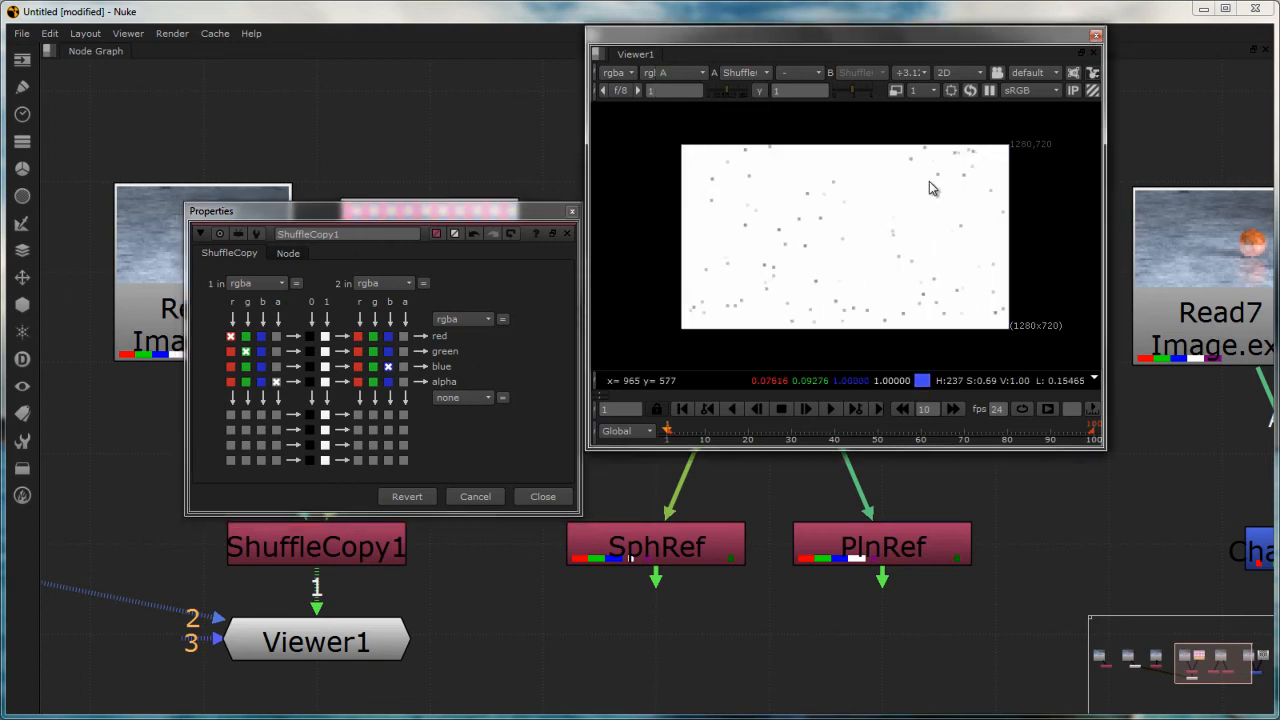
# Feed ShuffleCopy1's alpha output from input 2's blue channel and move its properties clear of Viewer1.
pyautogui.moveTo(360, 212); pyautogui.dragTo(706, 182)
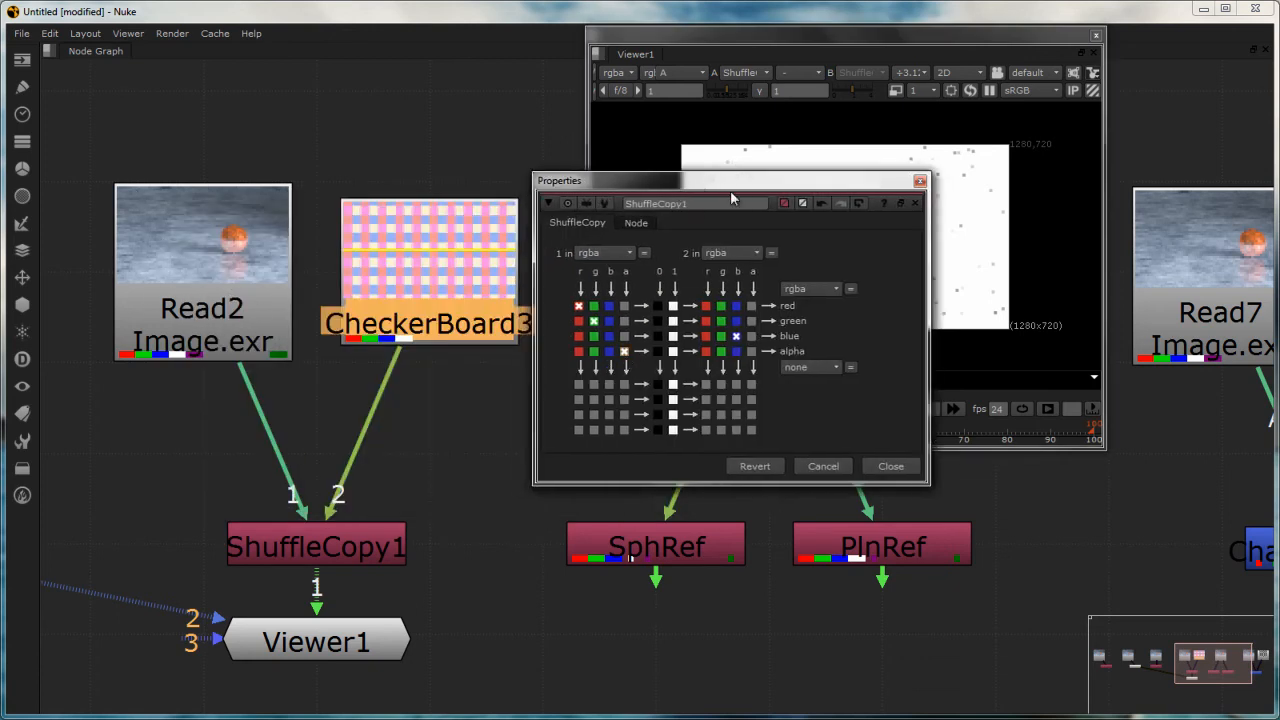
pyautogui.moveTo(693, 200); pyautogui.dragTo(621, 126)
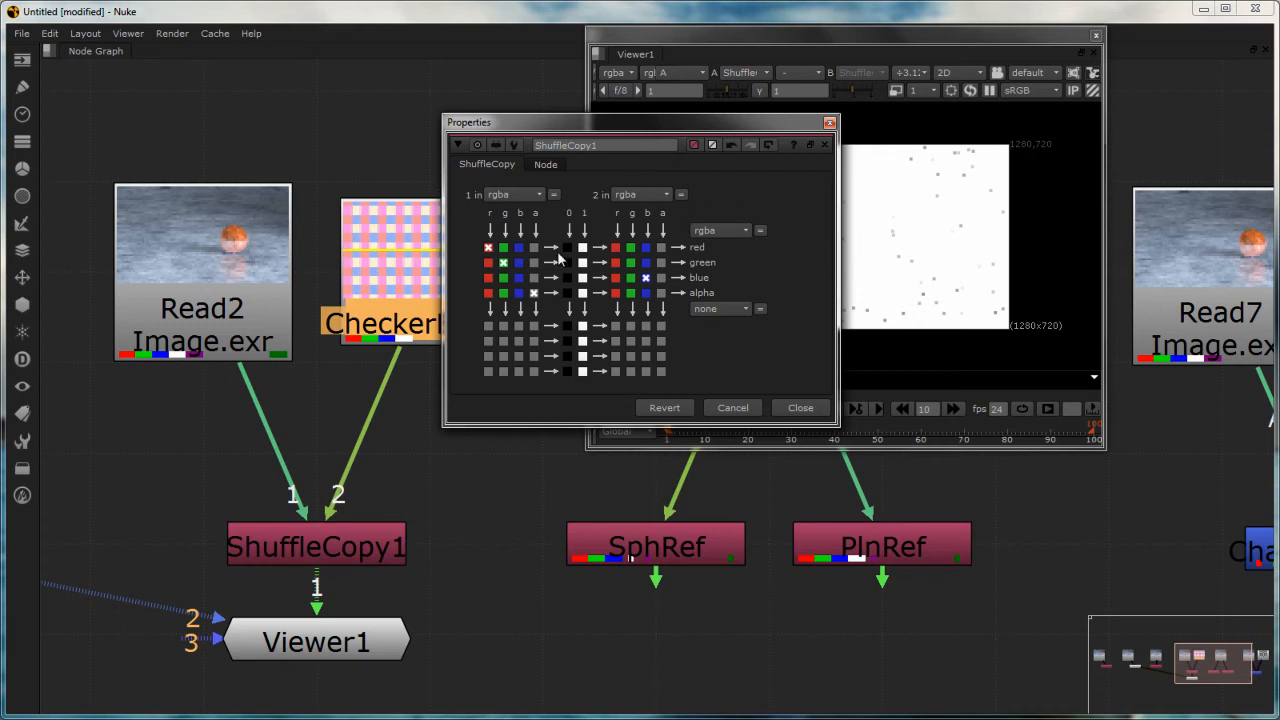
pyautogui.moveTo(647, 120); pyautogui.dragTo(790, 143)
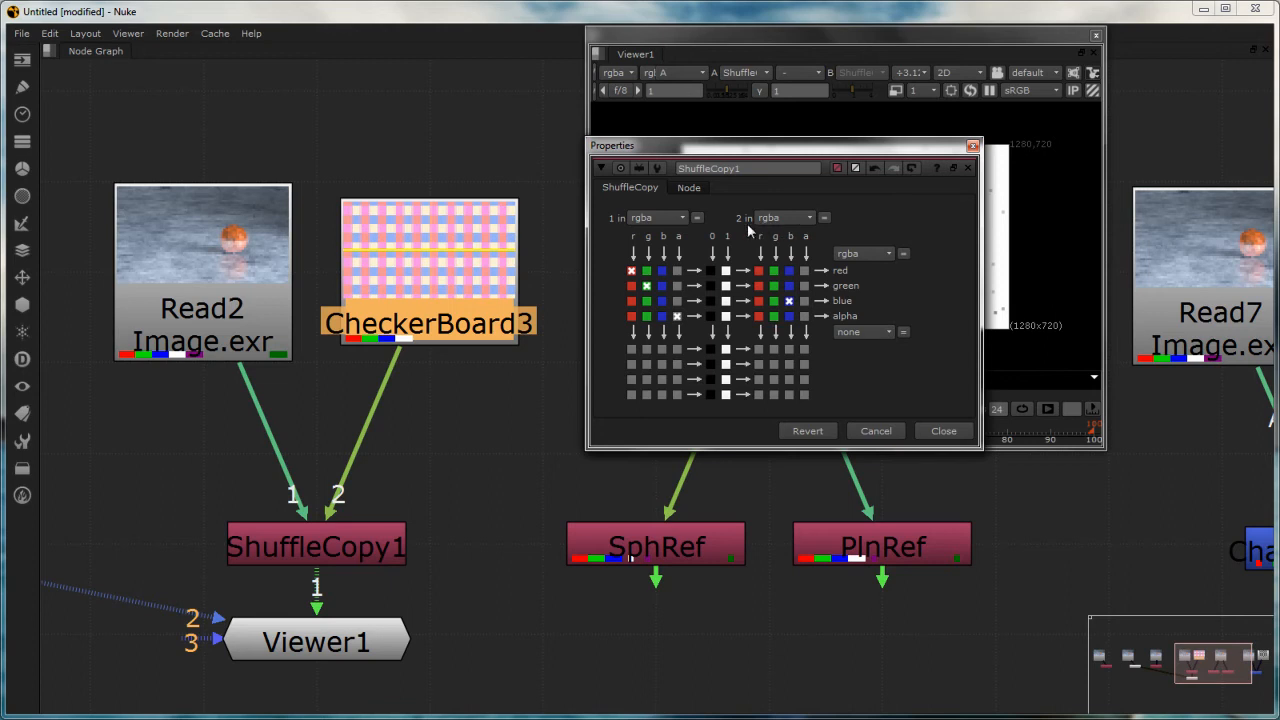
pyautogui.click(789, 316)
pyautogui.moveTo(848, 150); pyautogui.dragTo(346, 160)
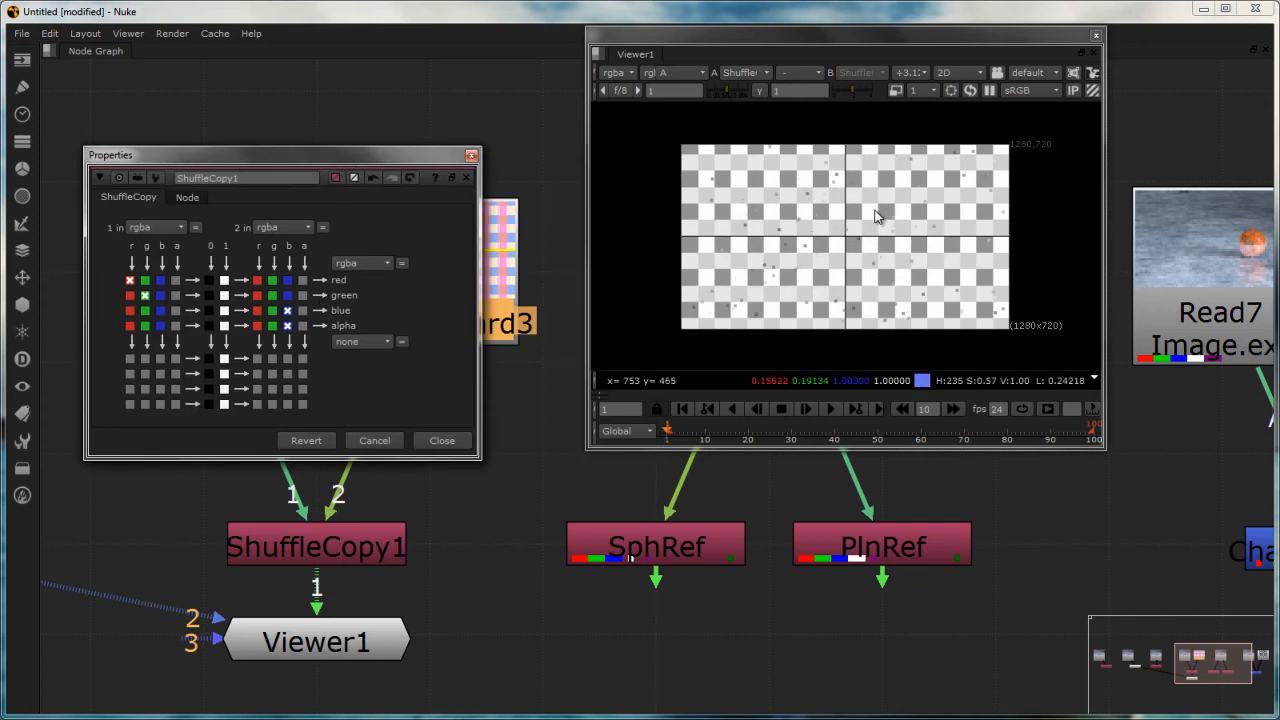
# Switch Viewer1 back to RGB and close ShuffleCopy1's properties.
pyautogui.click(702, 72)
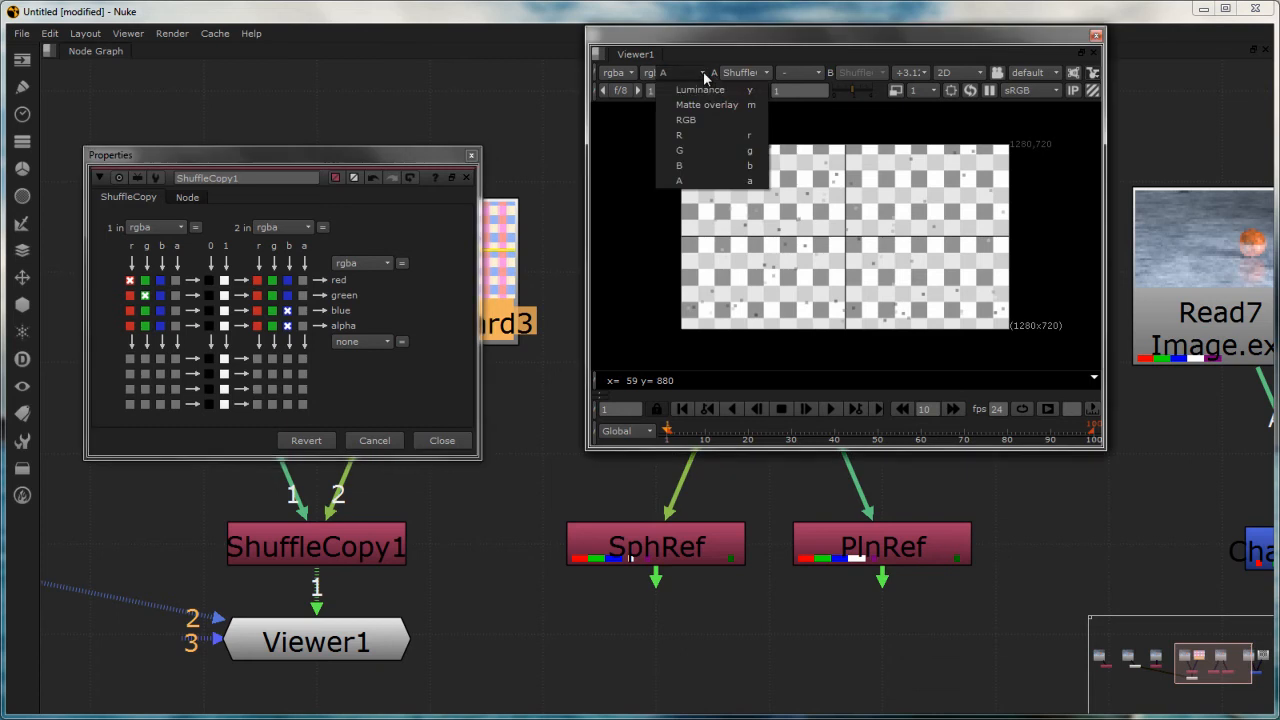
pyautogui.click(715, 120)
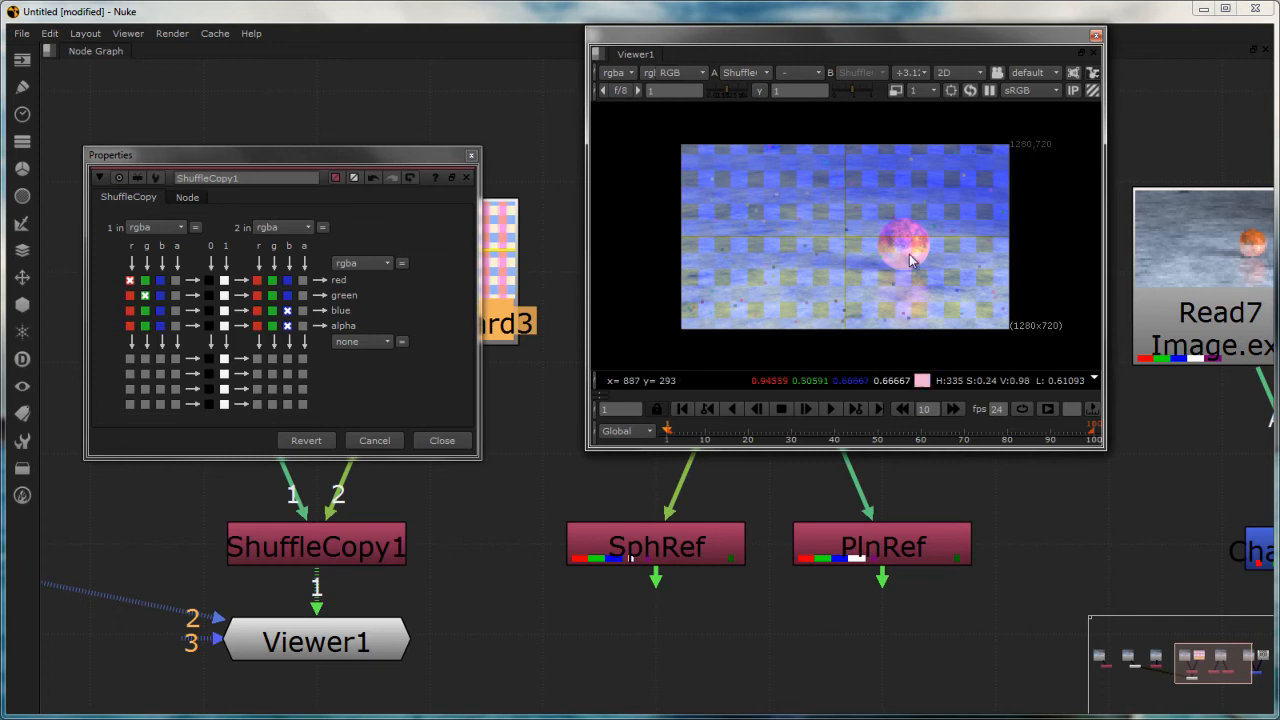
pyautogui.click(471, 155)
# Reopen ShuffleCopy1's properties to review its channel routing, and close them again.
pyautogui.scroll(-5, 459, 403)
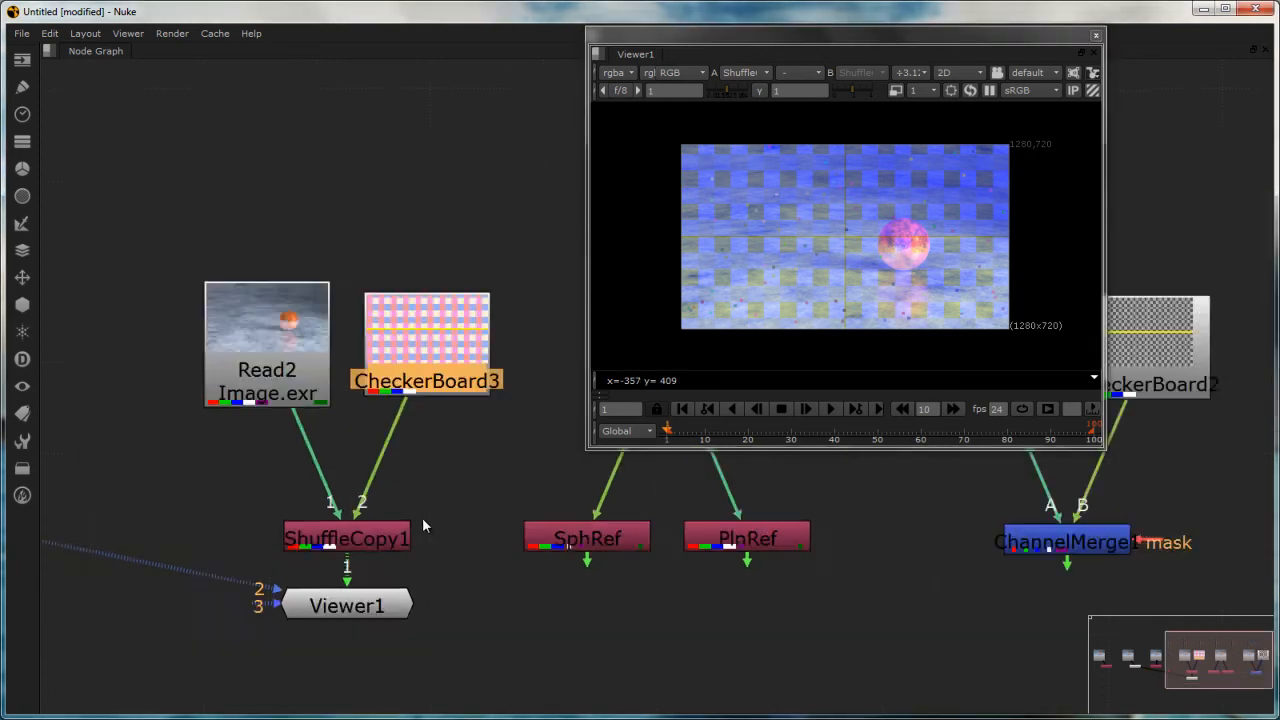
pyautogui.moveTo(437, 469); pyautogui.dragTo(439, 464, button='middle')
pyautogui.doubleClick(379, 487)
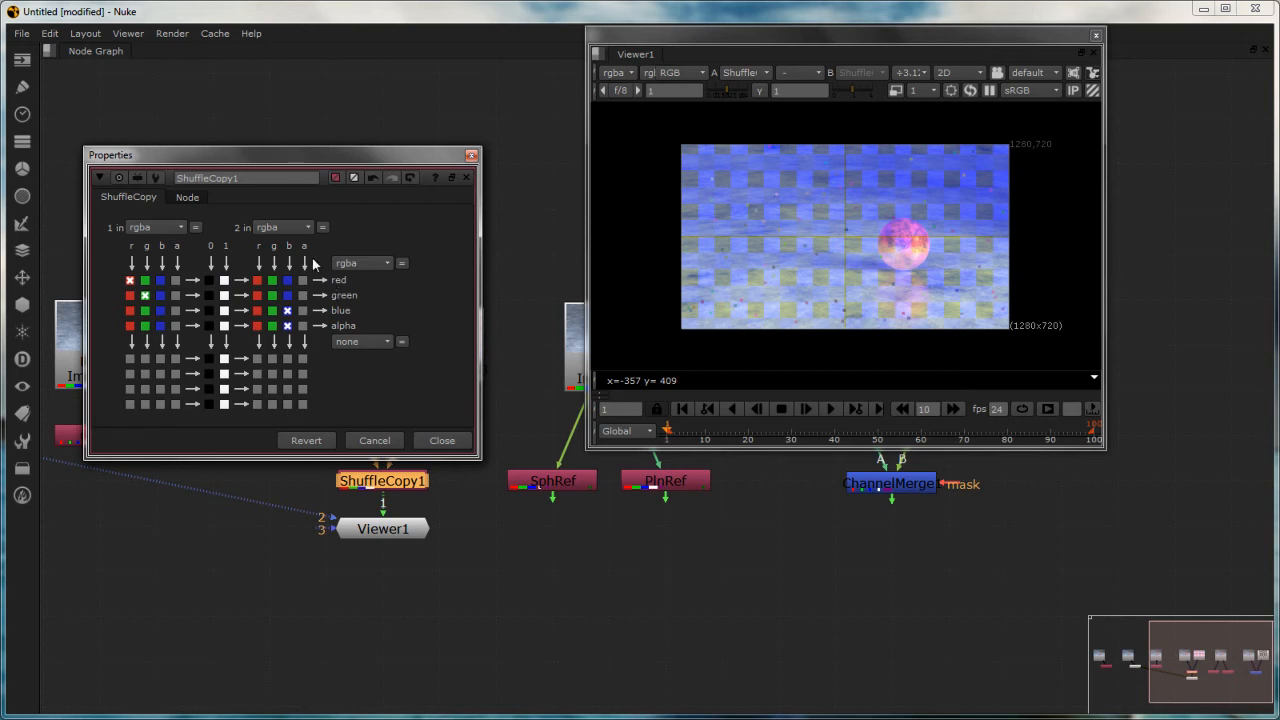
pyautogui.click(450, 441)
# Move ShuffleCopy1 up closer to Read2 and CheckerBoard3, widening the gap above Viewer1, and deselect the nodes.
pyautogui.moveTo(258, 250); pyautogui.dragTo(388, 432)
pyautogui.moveTo(485, 524); pyautogui.dragTo(403, 558, button='middle')
pyautogui.click(352, 551)
pyautogui.moveTo(333, 507); pyautogui.dragTo(333, 462)
pyautogui.moveTo(150, 260); pyautogui.dragTo(453, 481)
pyautogui.click(459, 651)
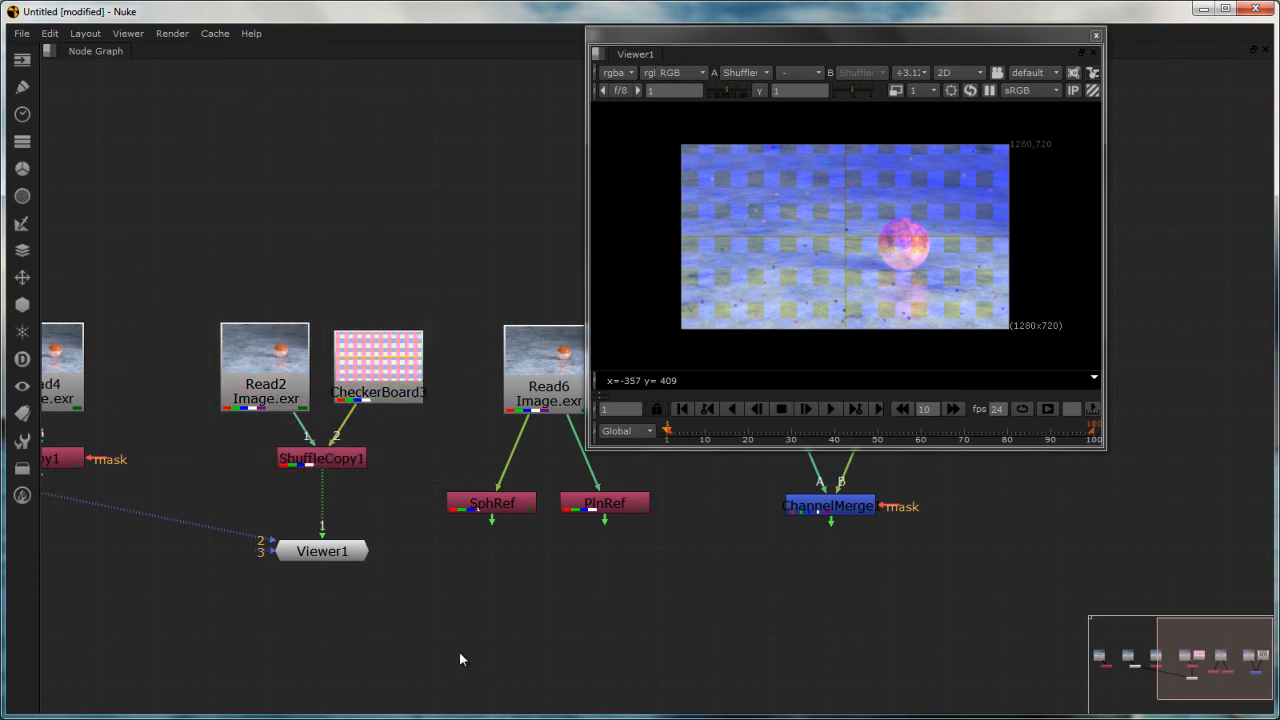
# Open the SphRef and PlnRef properties side by side, compare their Shuffle channel routing, and close both.
pyautogui.moveTo(636, 578); pyautogui.dragTo(301, 569, button='middle')
pyautogui.scroll(3, 299, 569)
pyautogui.moveTo(449, 570); pyautogui.dragTo(590, 592, button='middle')
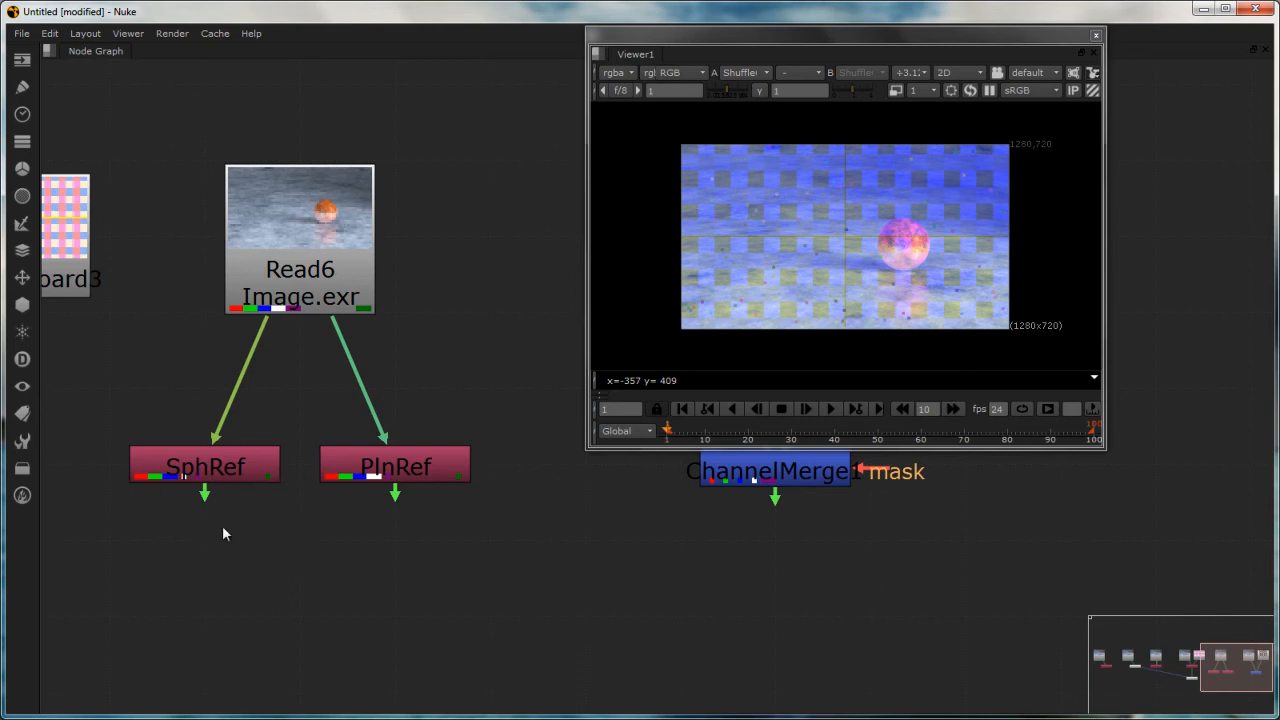
pyautogui.doubleClick(242, 460)
pyautogui.moveTo(252, 466); pyautogui.dragTo(762, 296)
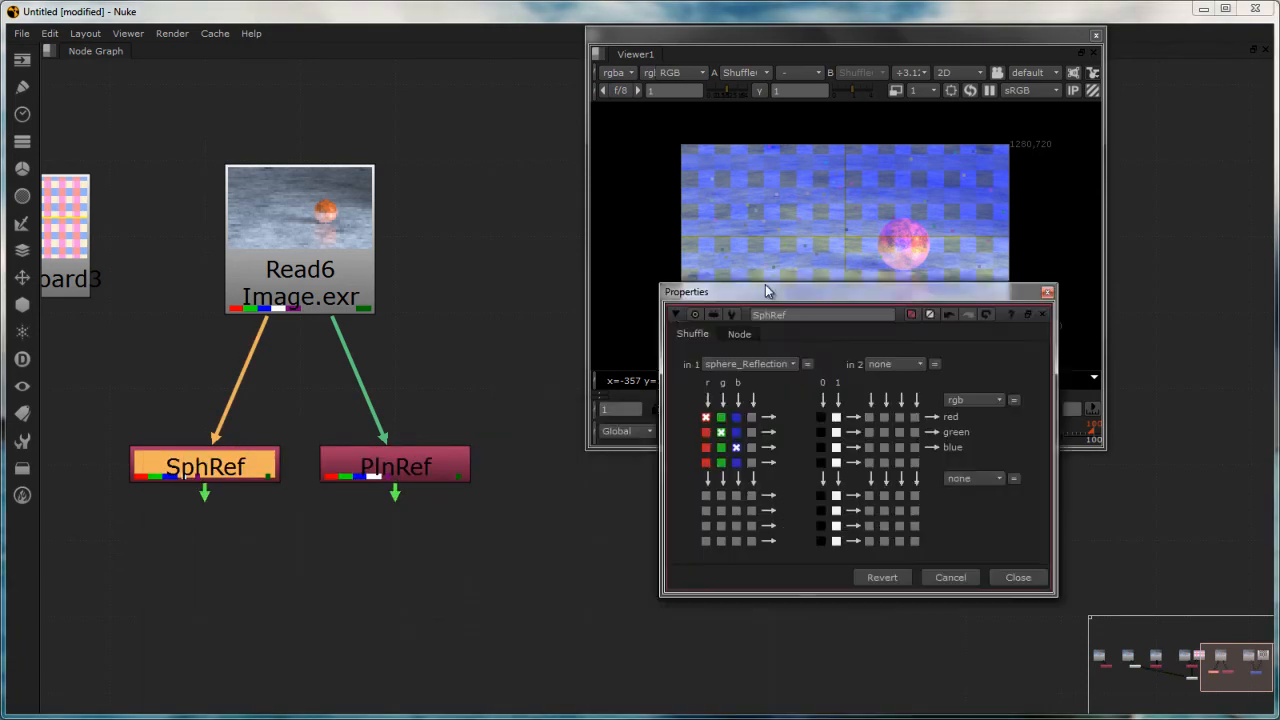
pyautogui.doubleClick(440, 462)
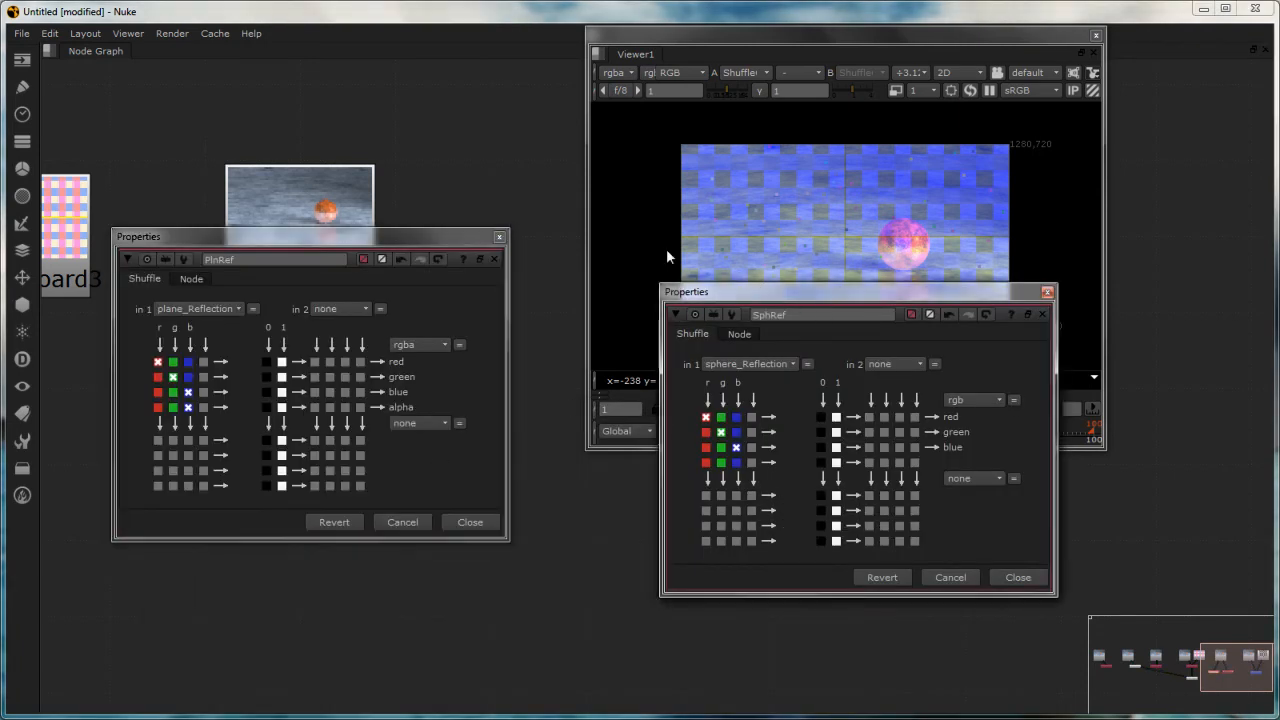
pyautogui.moveTo(803, 297); pyautogui.dragTo(656, 245)
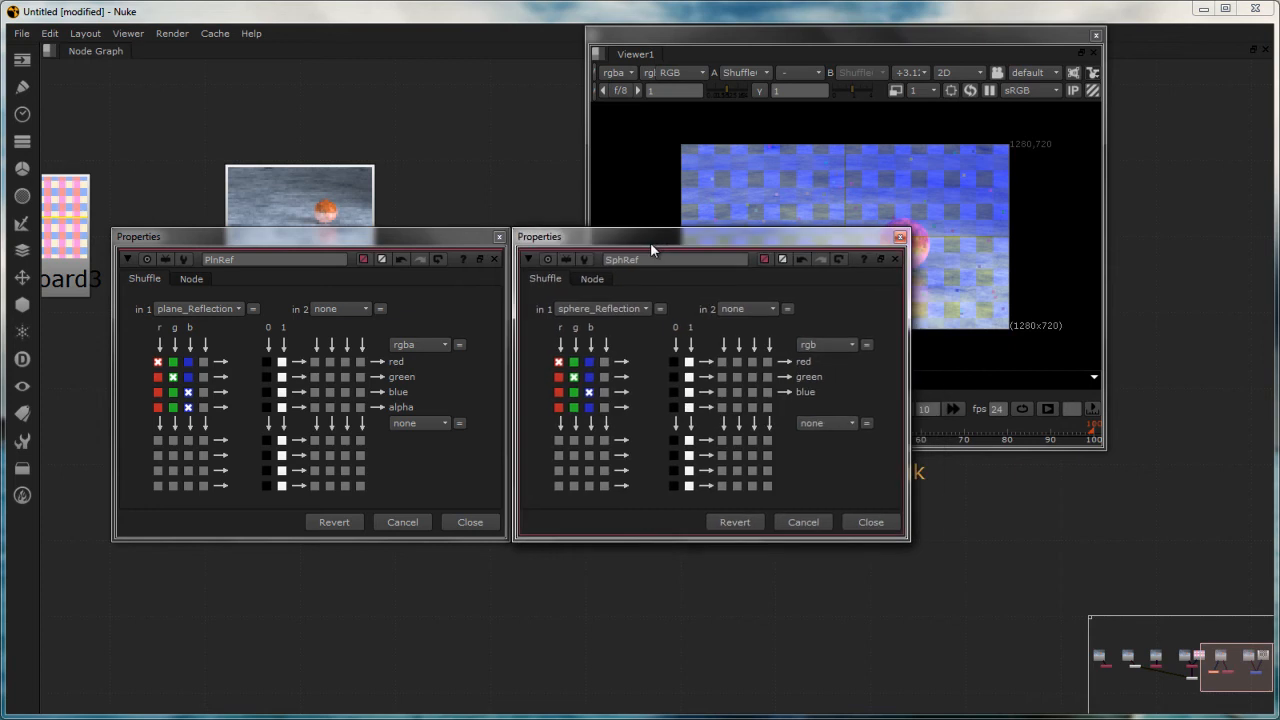
pyautogui.click(408, 491)
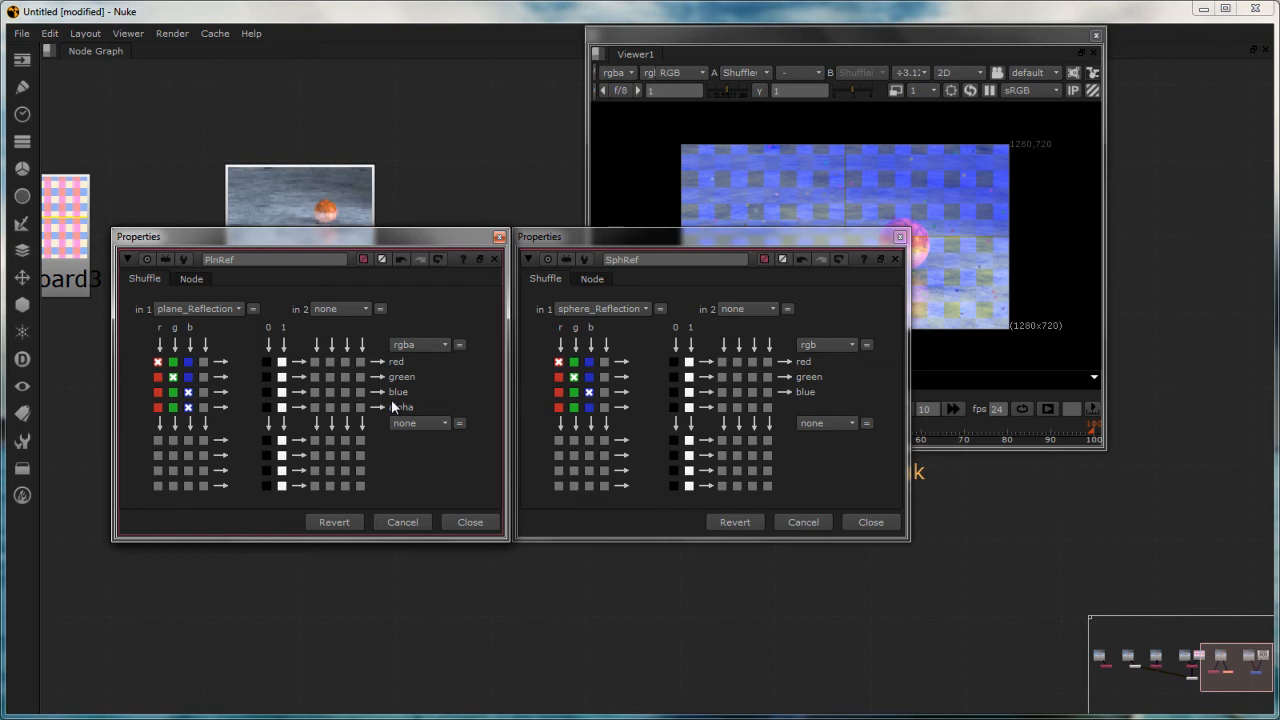
pyautogui.click(499, 237)
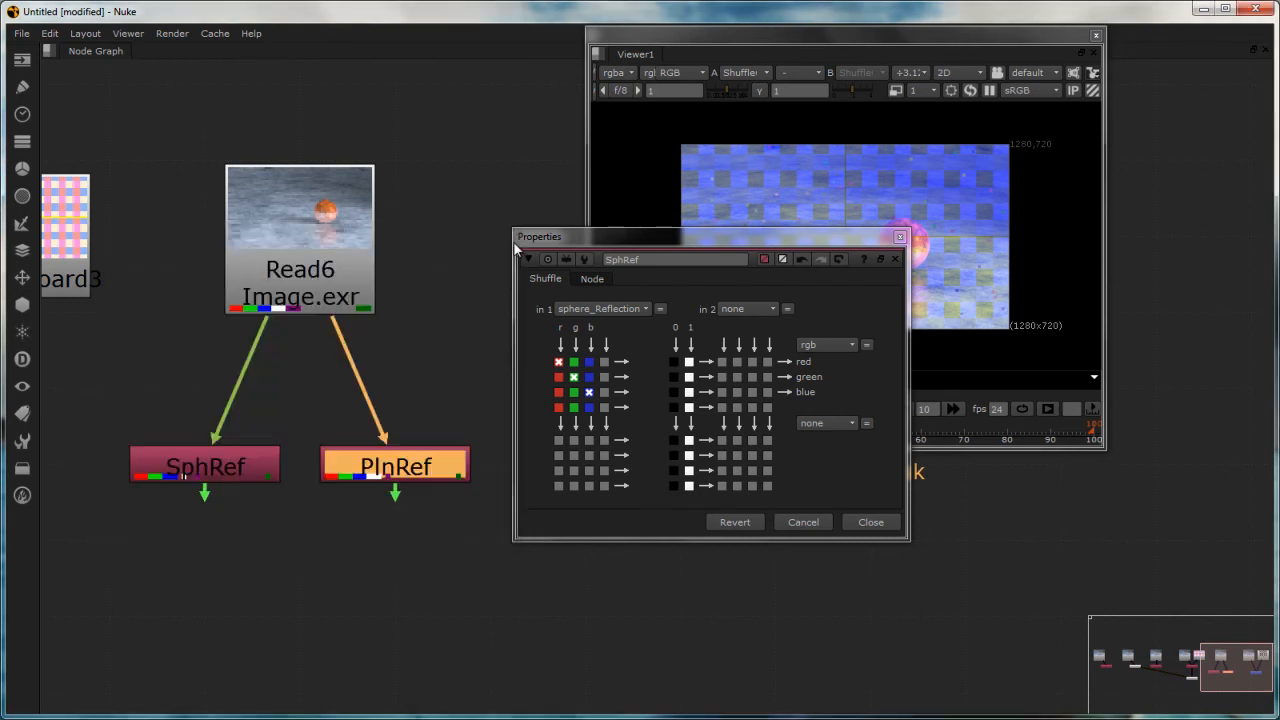
pyautogui.click(900, 238)
# Trace the two Shuffle branches coming from Read6 by selecting Read6, SphRef and PlnRef in turn.
pyautogui.click(290, 248)
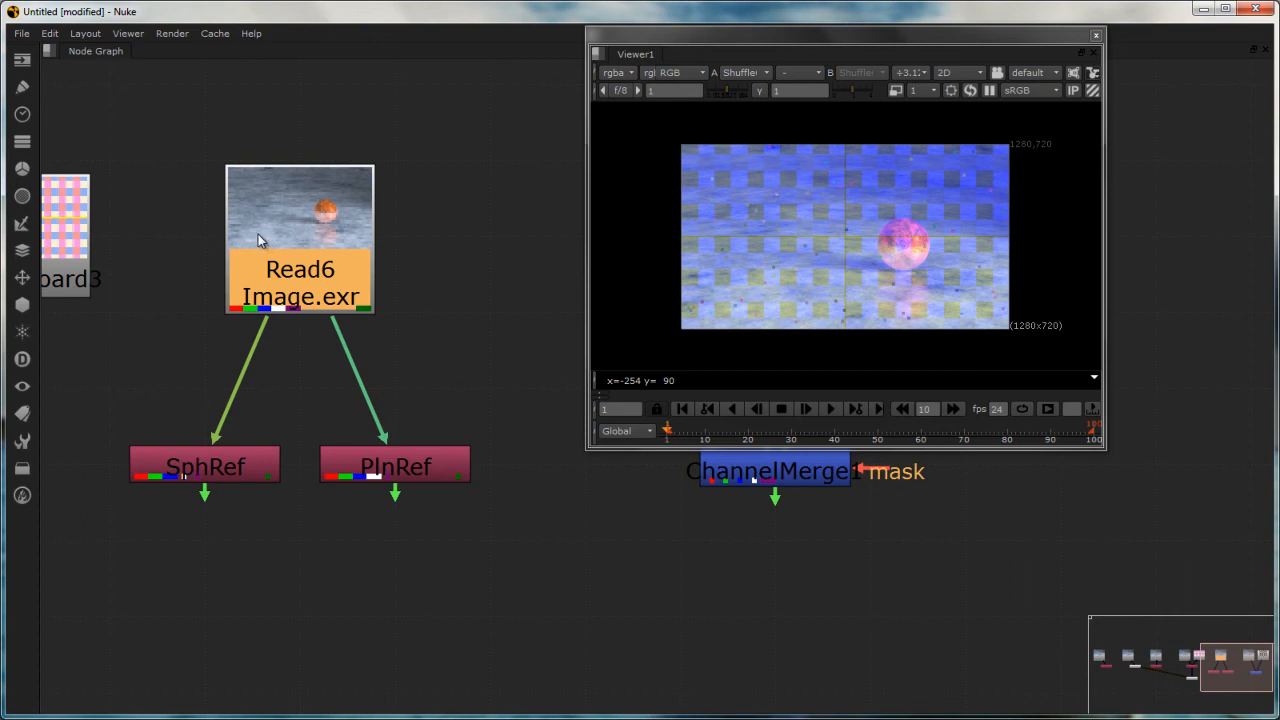
pyautogui.moveTo(210, 474)
pyautogui.mouseDown()
pyautogui.moveTo(123, 484)
pyautogui.moveTo(188, 475)
pyautogui.mouseUp()
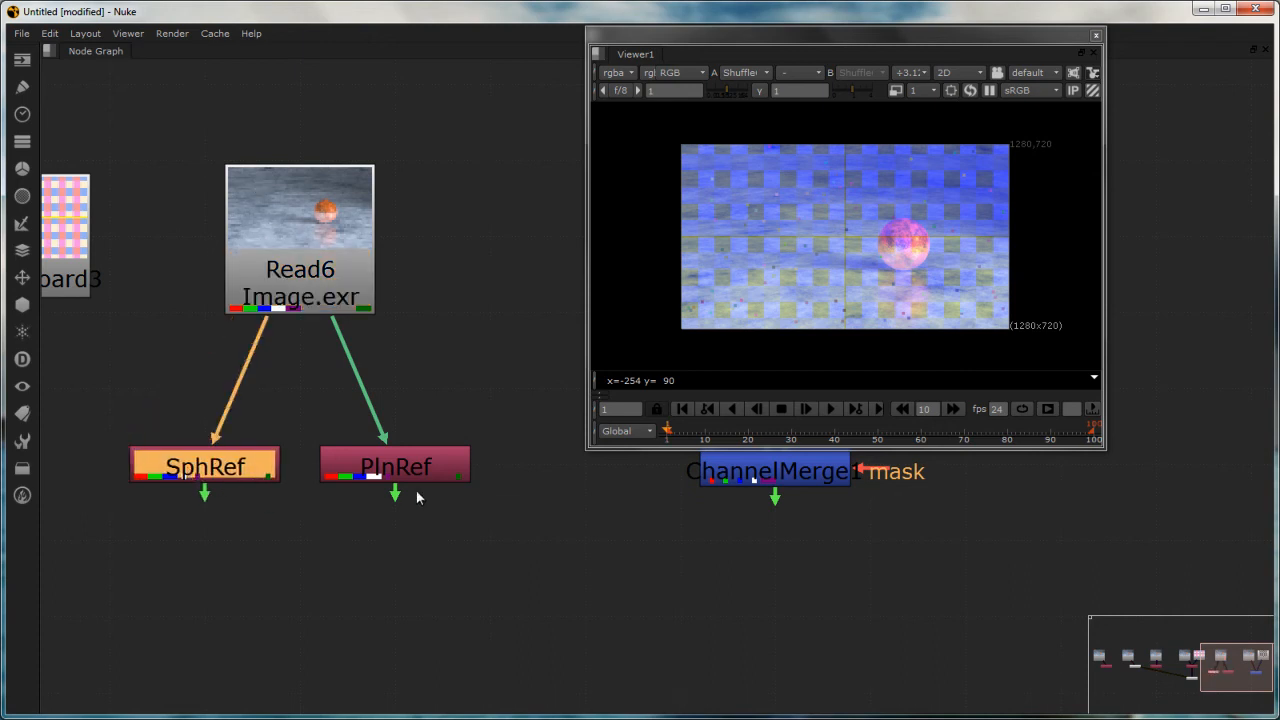
pyautogui.click(328, 212)
pyautogui.moveTo(391, 474); pyautogui.dragTo(435, 473)
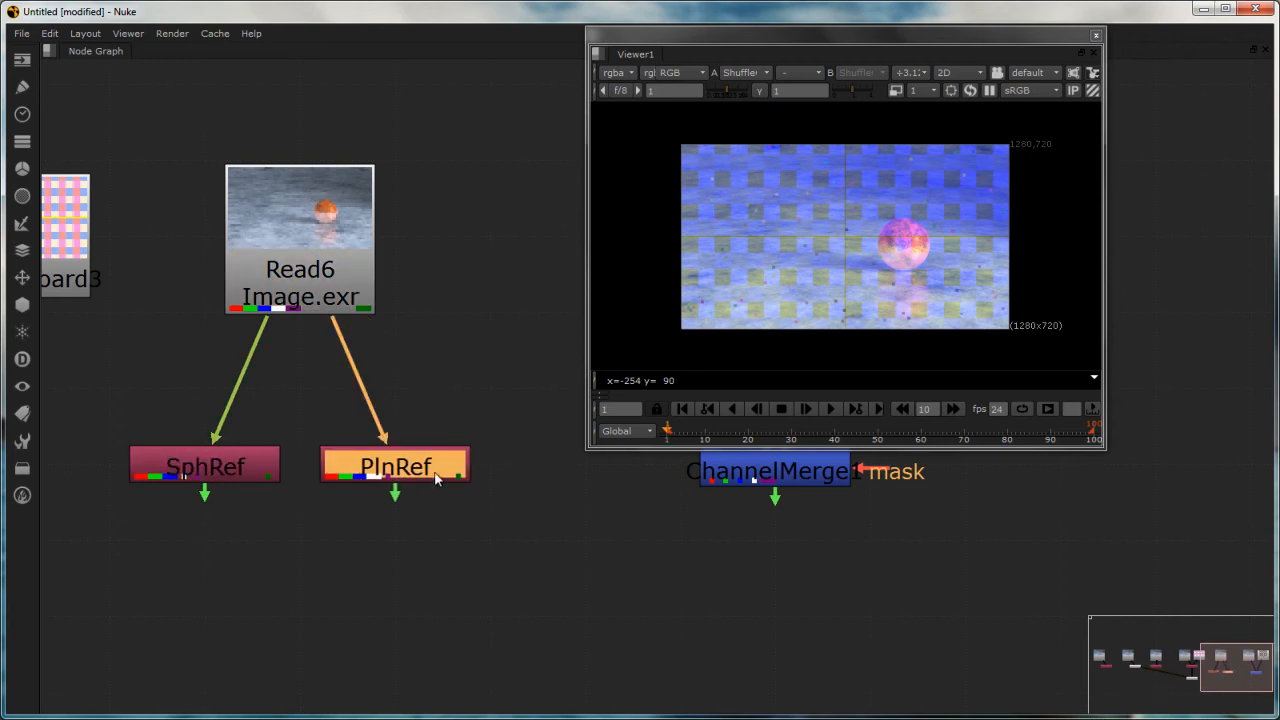
pyautogui.click(385, 573)
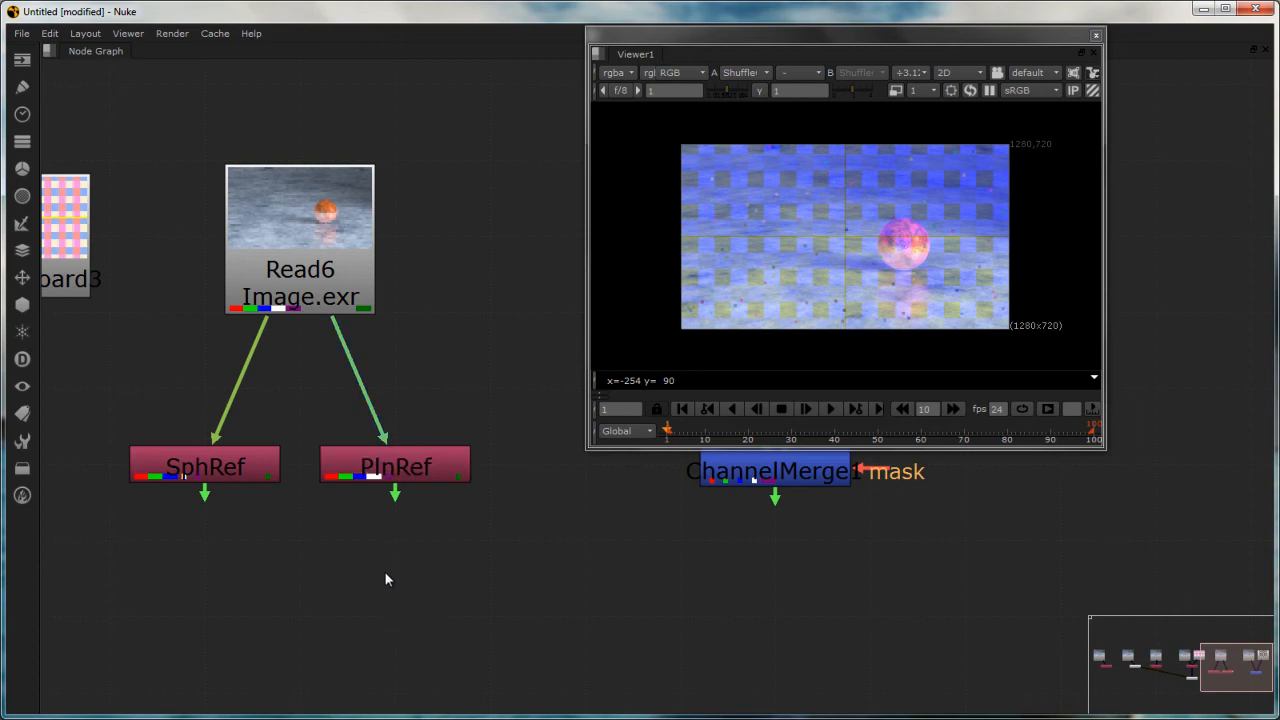
pyautogui.click(288, 253)
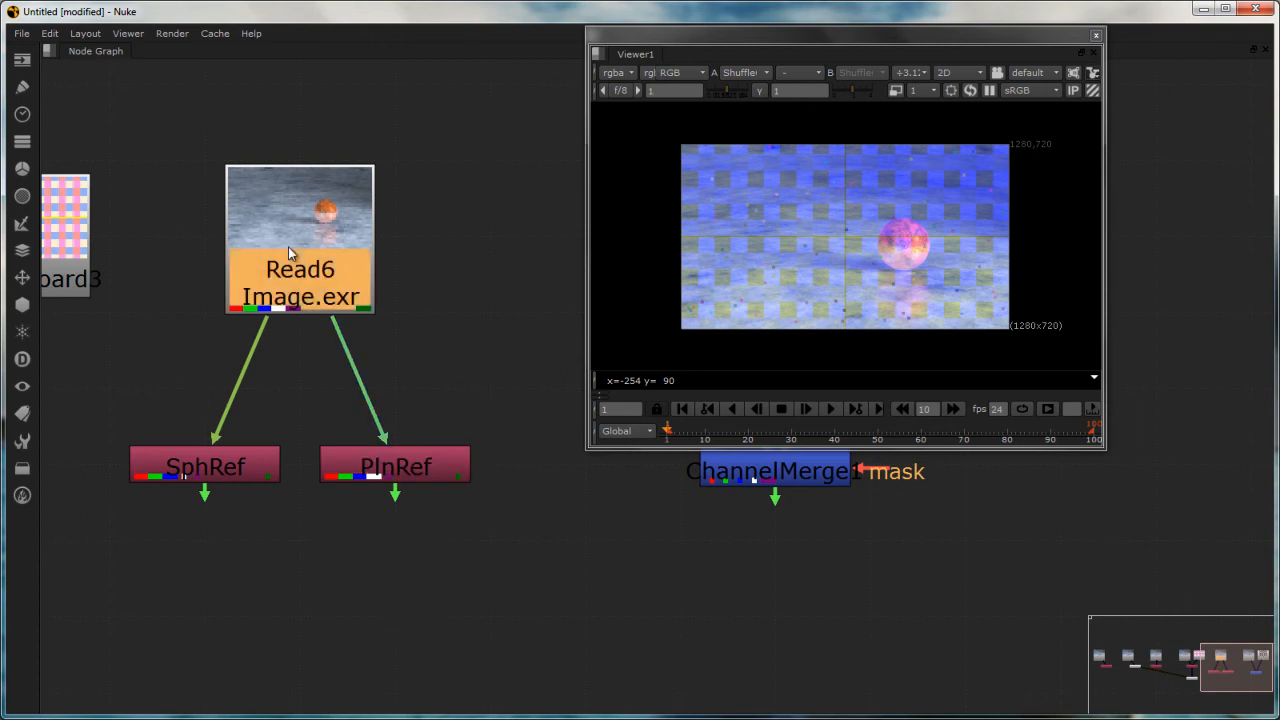
# View Read6, SphRef and PlnRef in Viewer1 one after another to compare the original image with the two reflection passes.
pyautogui.press('1')
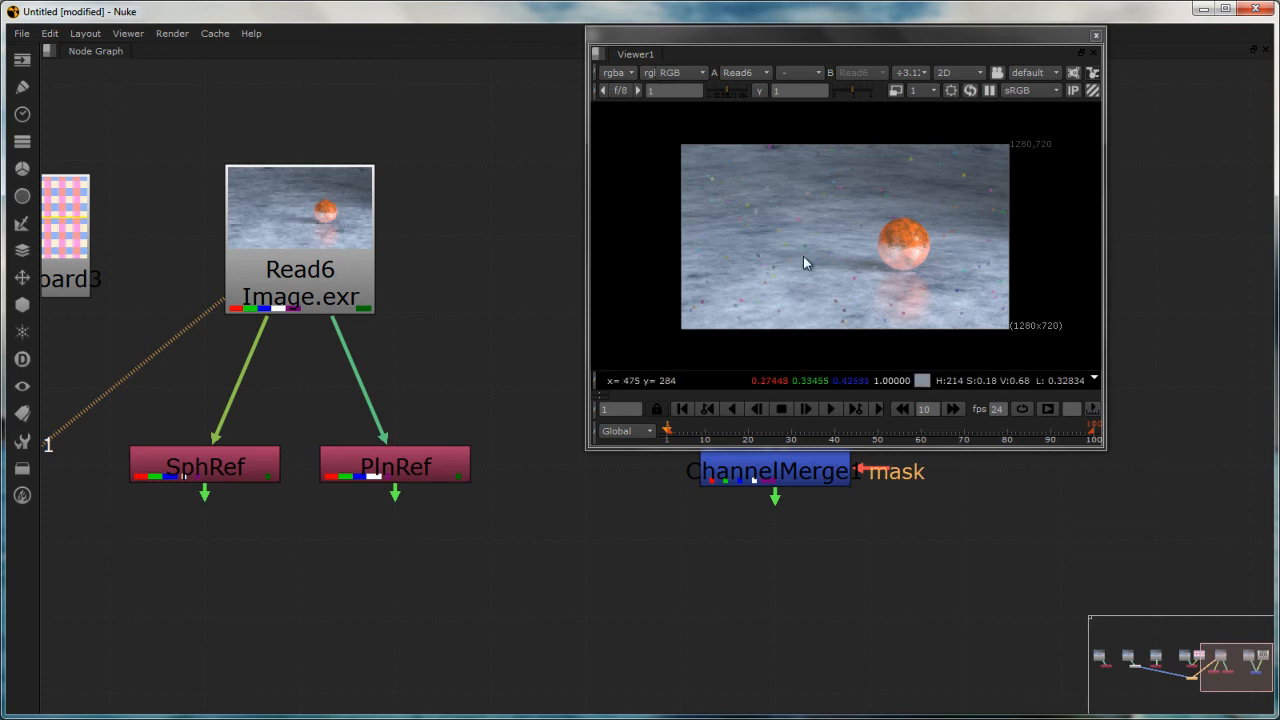
pyautogui.click(243, 476)
pyautogui.press('1')
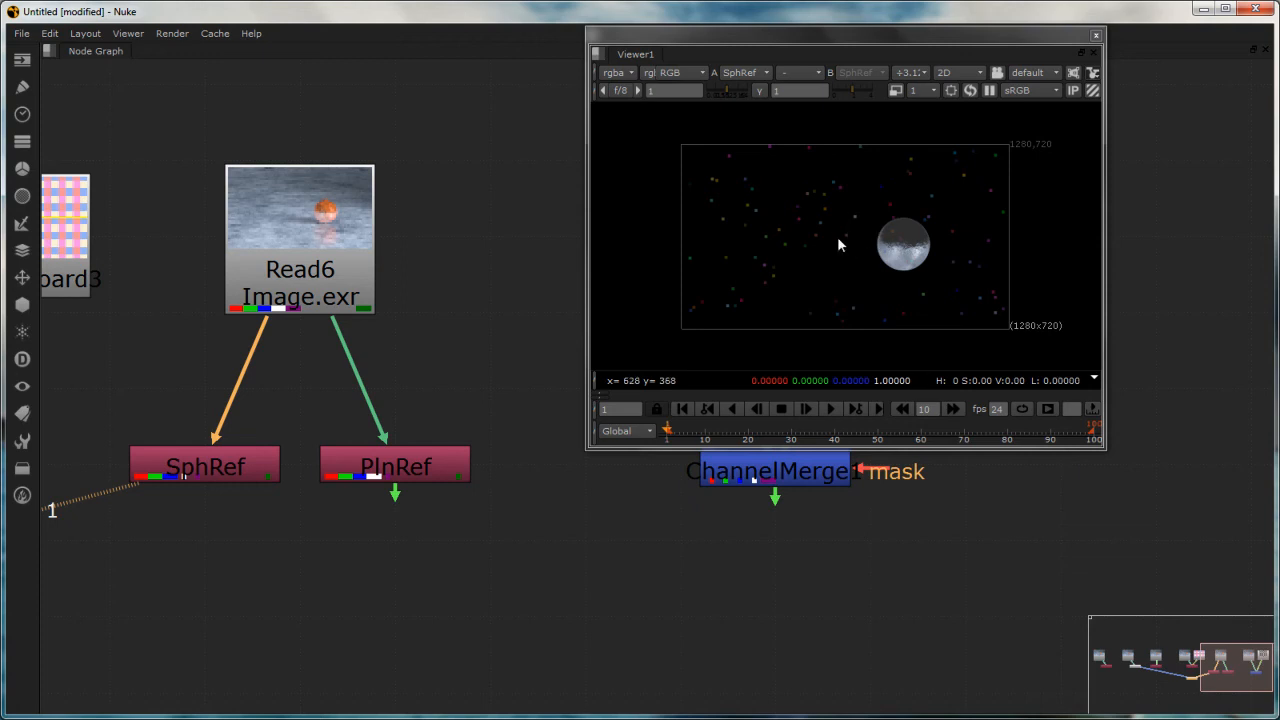
pyautogui.click(393, 473)
pyautogui.press('1')
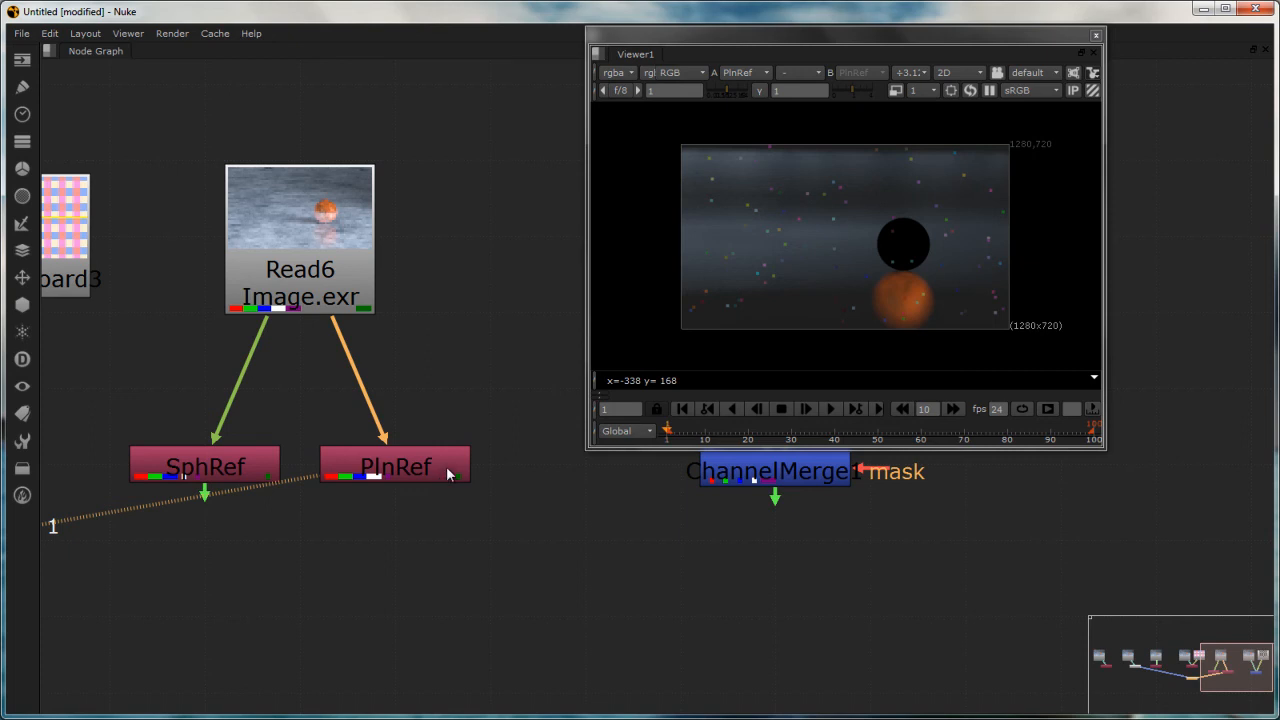
# Look over the ShuffleCopy1 and Read6 Shuffle branches, box-selecting their nodes together and clearing the selection.
pyautogui.scroll(-4, 446, 466)
pyautogui.click(395, 322)
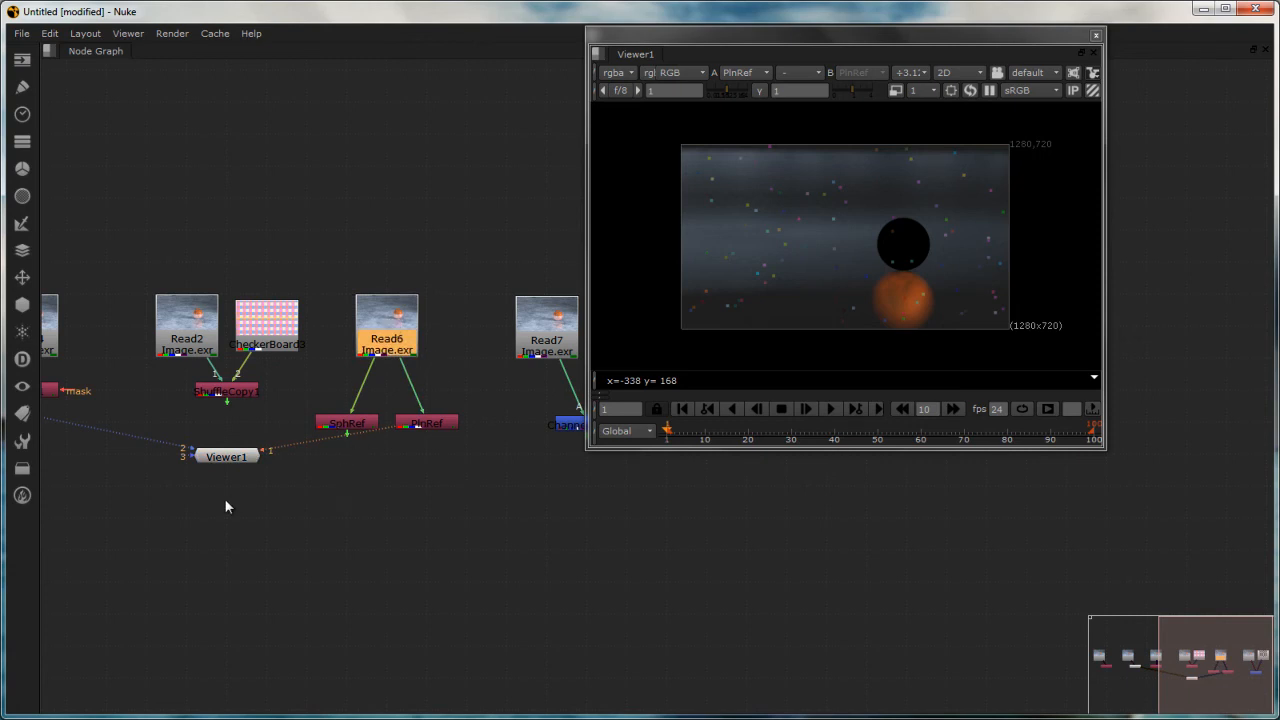
pyautogui.click(475, 587)
pyautogui.moveTo(621, 568); pyautogui.dragTo(251, 577, button='middle')
pyautogui.scroll(4, 135, 425)
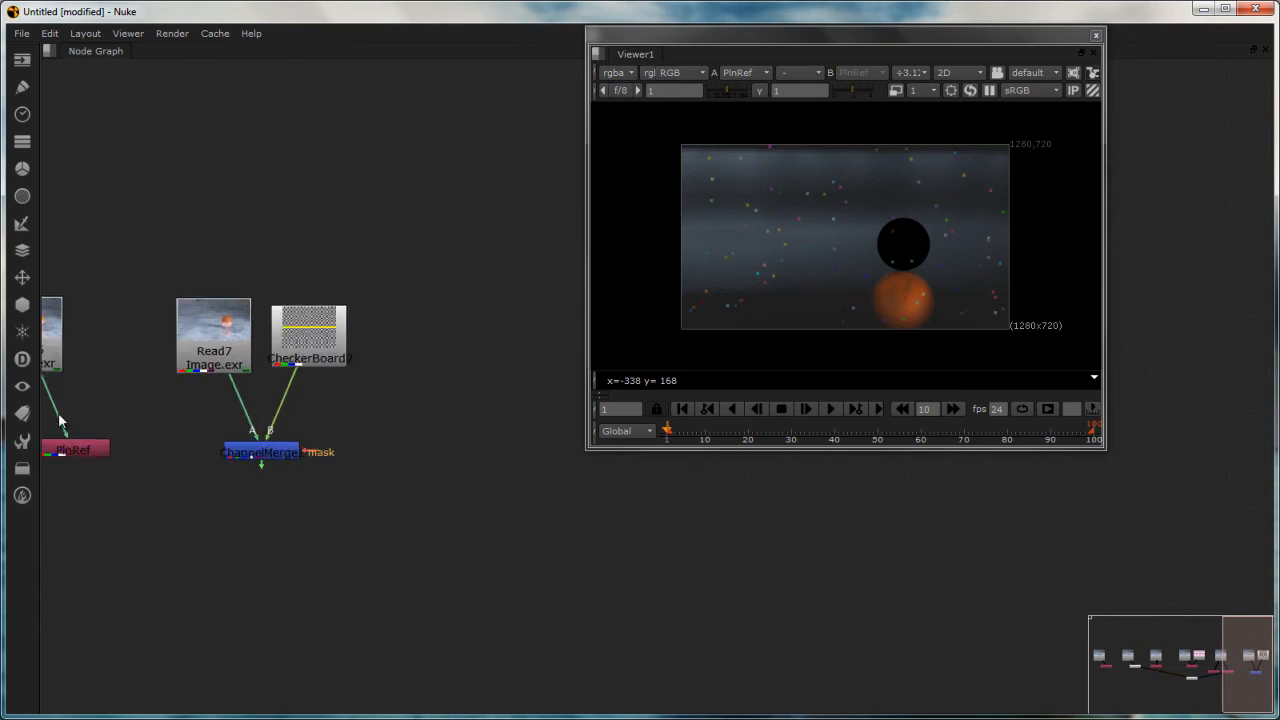
pyautogui.scroll(-4, 86, 456)
pyautogui.moveTo(86, 457); pyautogui.dragTo(551, 457, button='middle')
pyautogui.moveTo(510, 503); pyautogui.dragTo(388, 478, button='middle')
pyautogui.moveTo(114, 260); pyautogui.dragTo(474, 446)
pyautogui.click(473, 538)
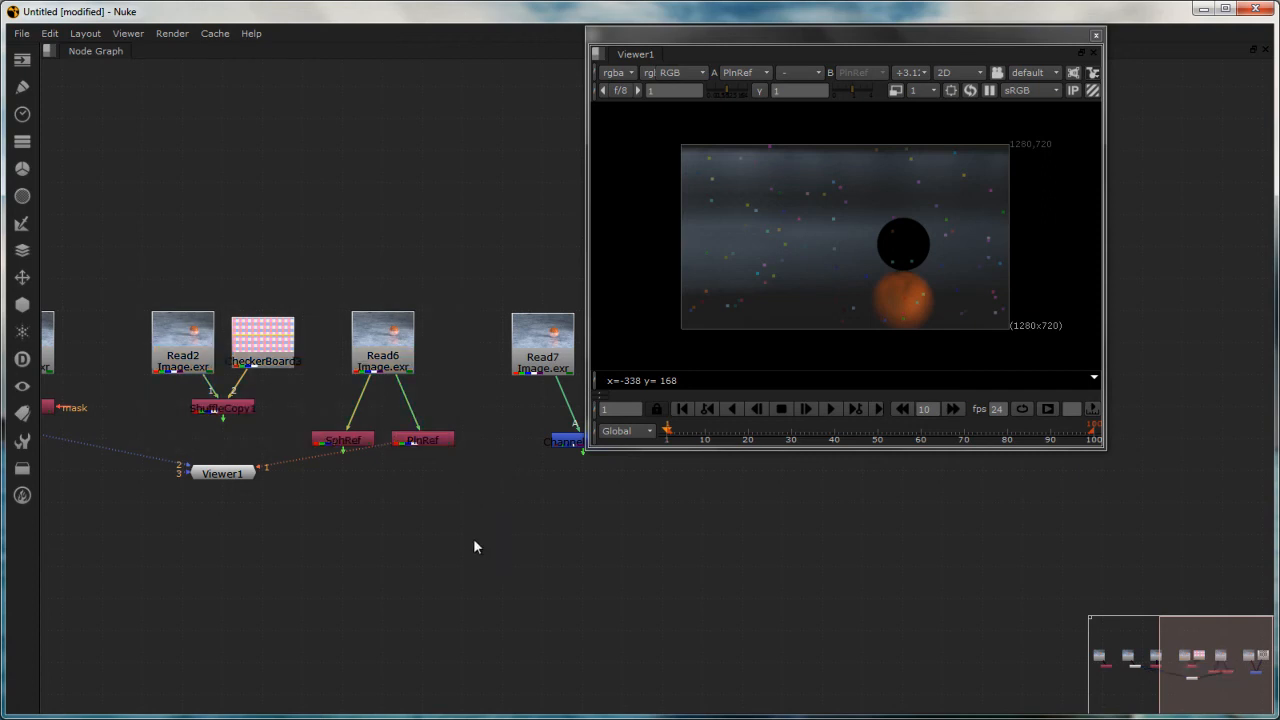
# Compare the ChannelMerge1 branch with the Copy1 branch, selecting each node, and return to a close view of ChannelMerge1.
pyautogui.moveTo(628, 536); pyautogui.dragTo(369, 493, button='middle')
pyautogui.scroll(5, 396, 417)
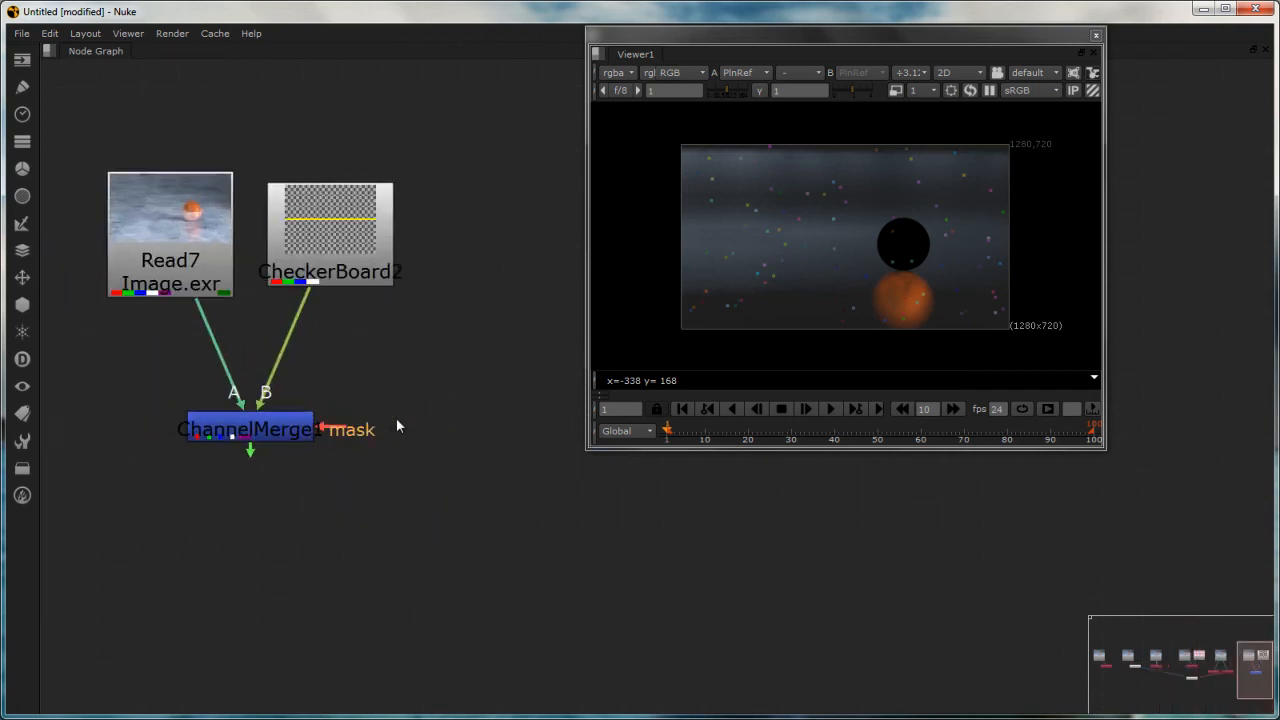
pyautogui.moveTo(378, 364); pyautogui.dragTo(450, 414, button='middle')
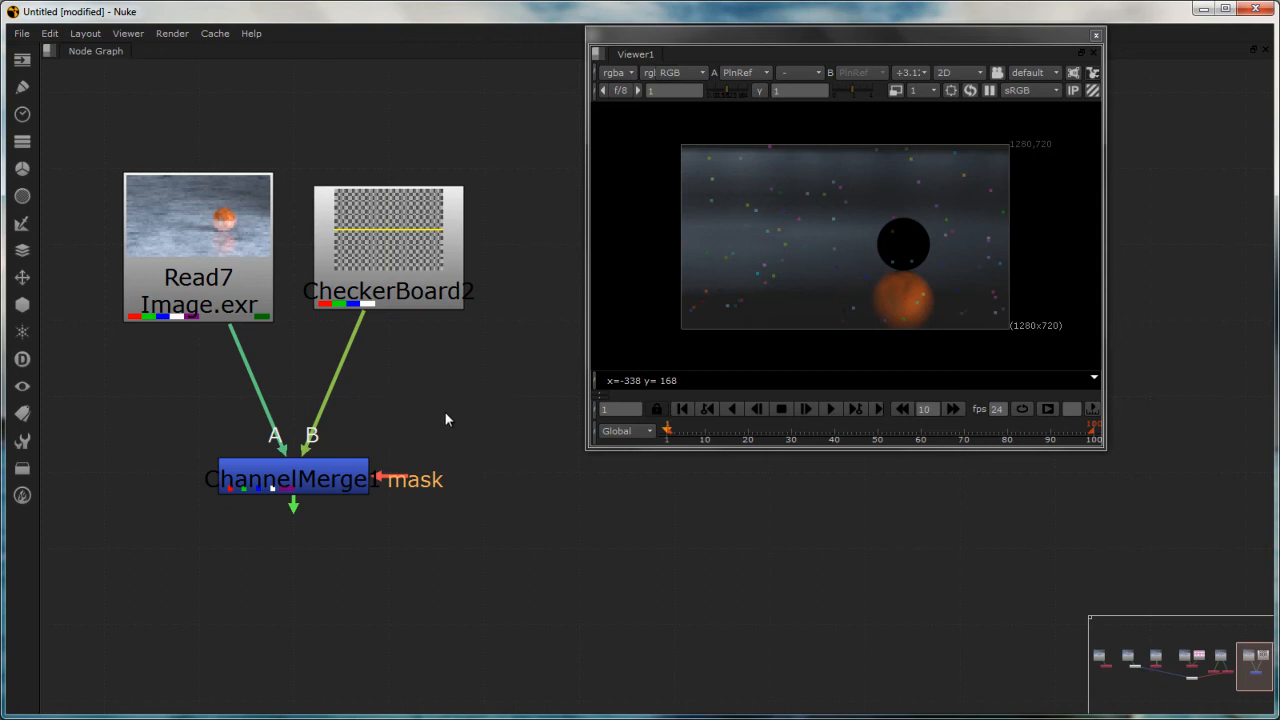
pyautogui.click(302, 480)
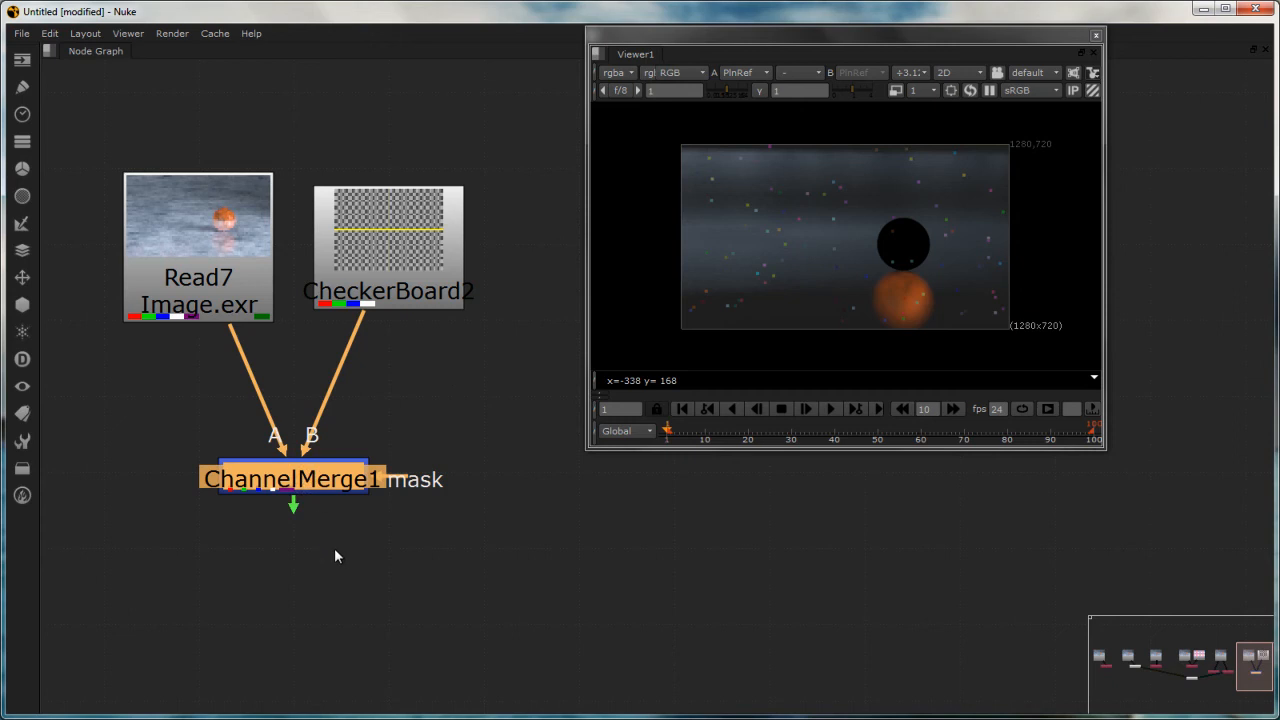
pyautogui.scroll(-6, 334, 552)
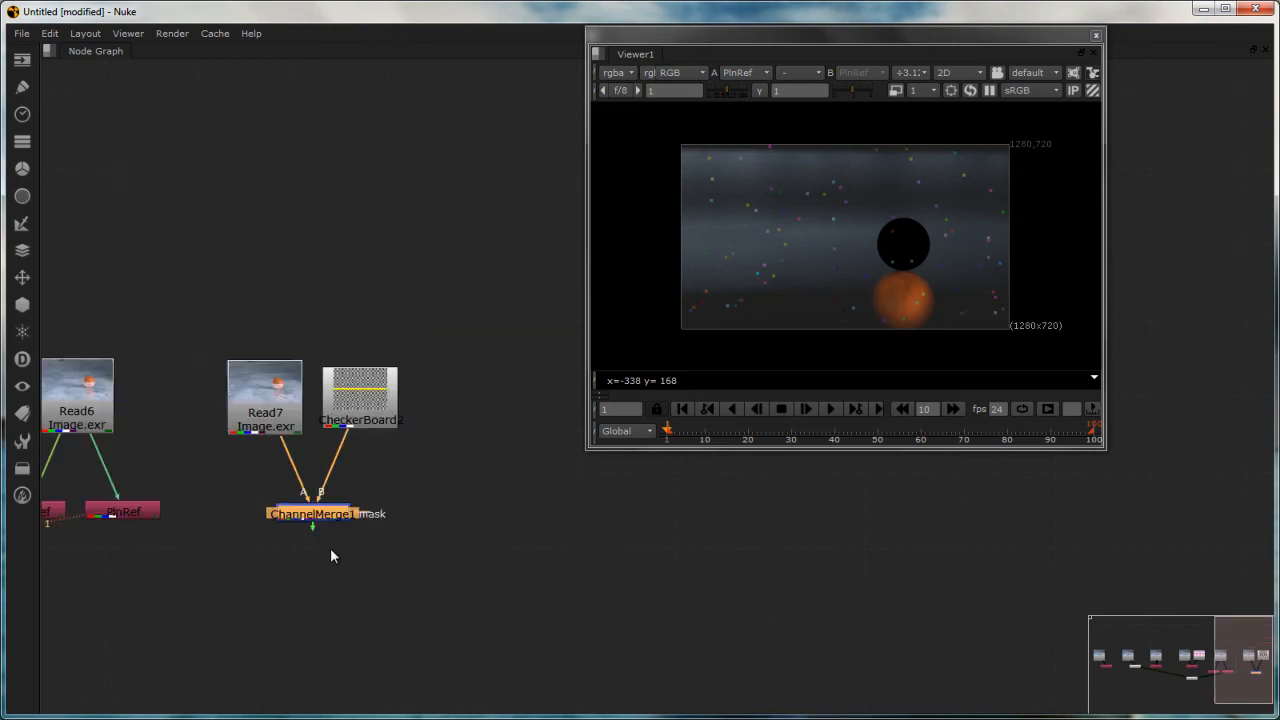
pyautogui.moveTo(220, 577); pyautogui.dragTo(420, 591, button='middle')
pyautogui.click(302, 487)
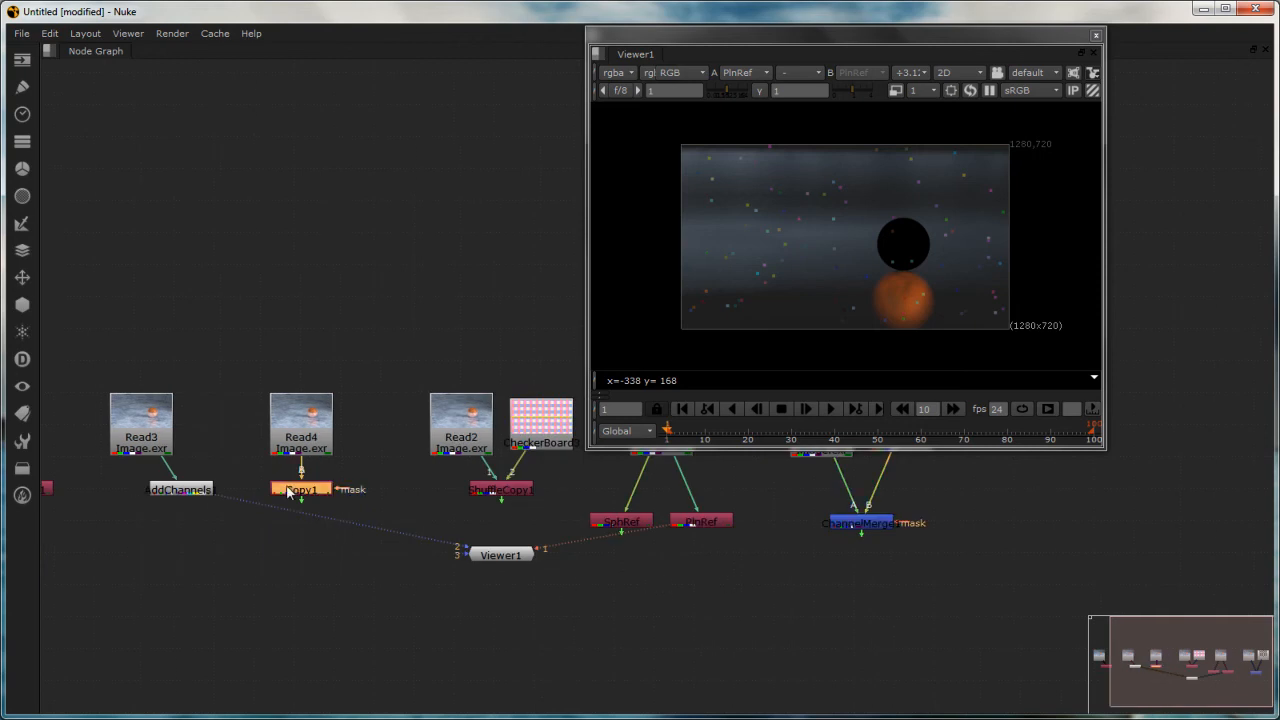
pyautogui.scroll(5, 304, 488)
pyautogui.scroll(-5, 305, 565)
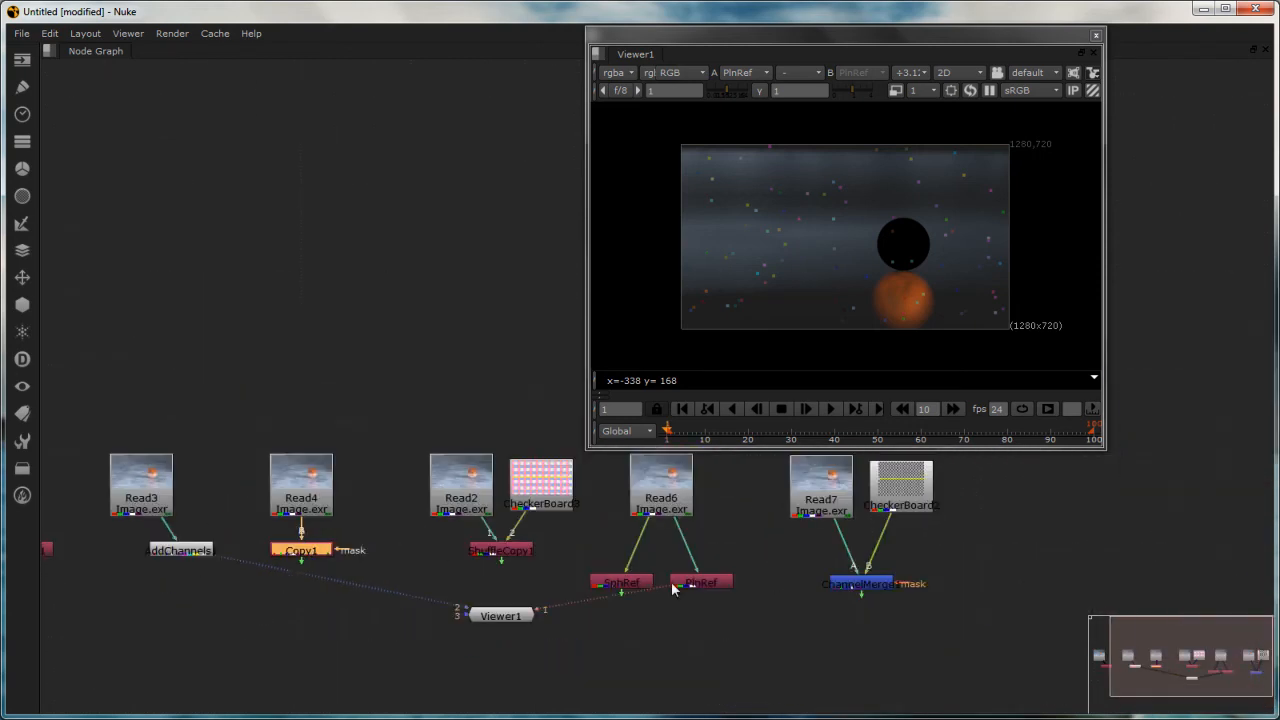
pyautogui.moveTo(825, 603); pyautogui.dragTo(368, 606, button='middle')
pyautogui.scroll(6, 352, 598)
pyautogui.moveTo(418, 416)
pyautogui.mouseDown(button='middle')
pyautogui.moveTo(464, 517)
pyautogui.moveTo(419, 405)
pyautogui.mouseUp(button='middle')
pyautogui.scroll(-2, 464, 517)
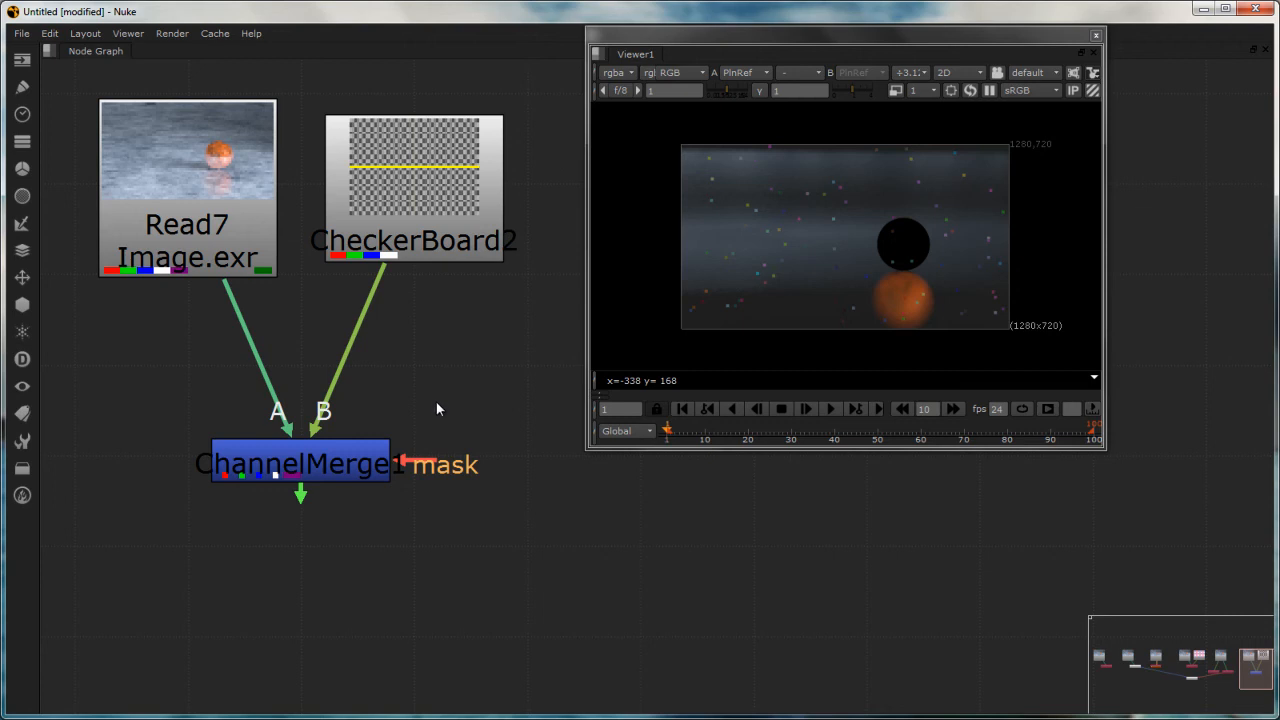
# View ChannelMerge1 in Viewer1, open its properties to review the channel settings, and check the viewer's list of other layers.
pyautogui.click(237, 479)
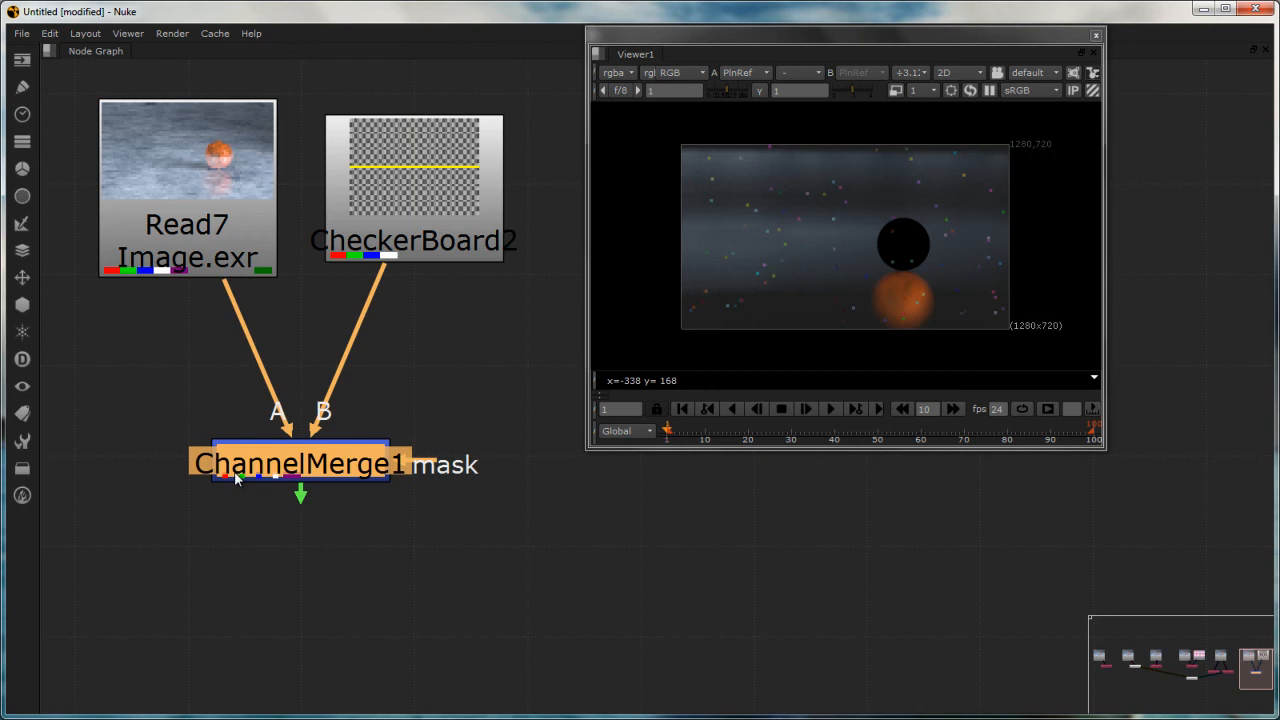
pyautogui.press('1')
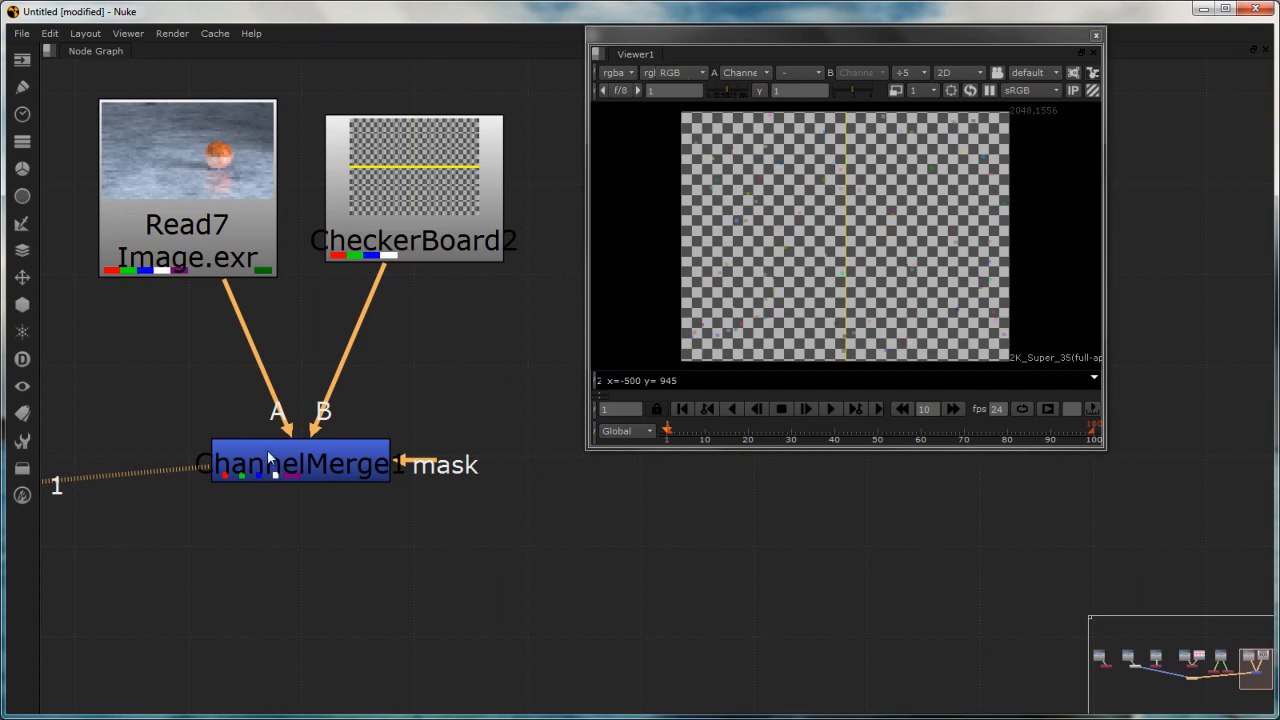
pyautogui.moveTo(424, 211); pyautogui.dragTo(424, 206)
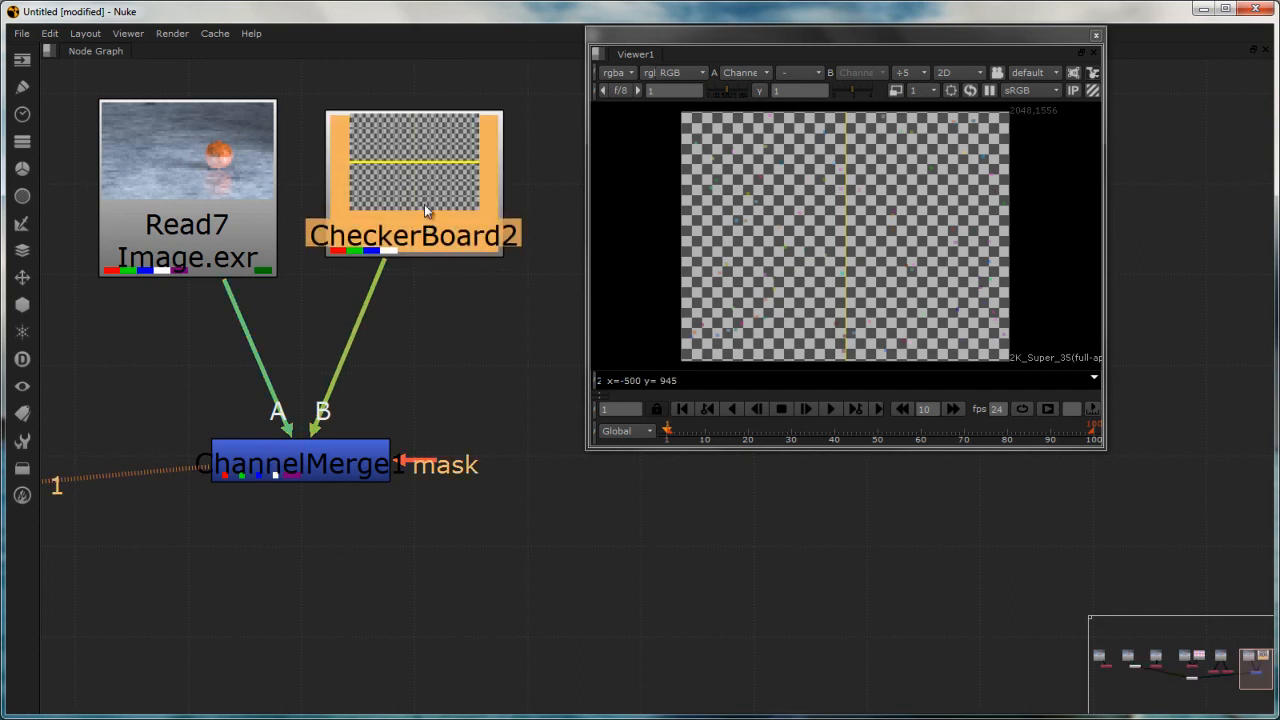
pyautogui.doubleClick(310, 485)
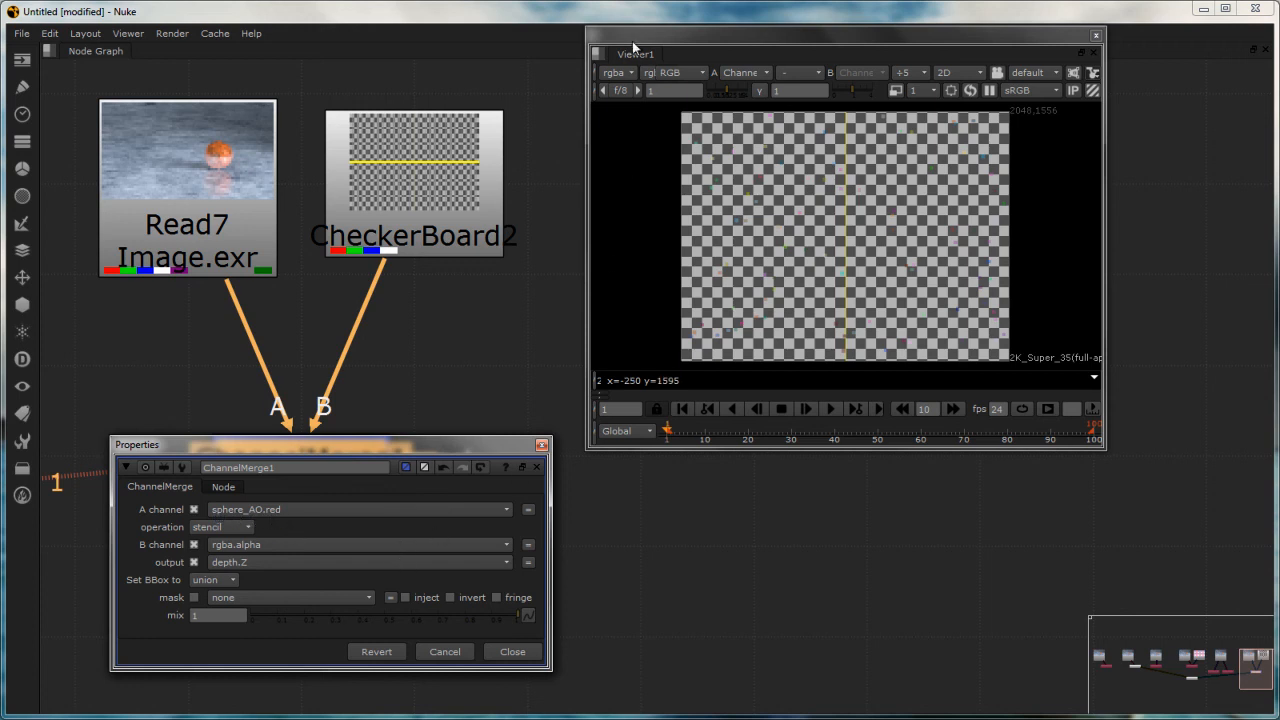
pyautogui.click(631, 73)
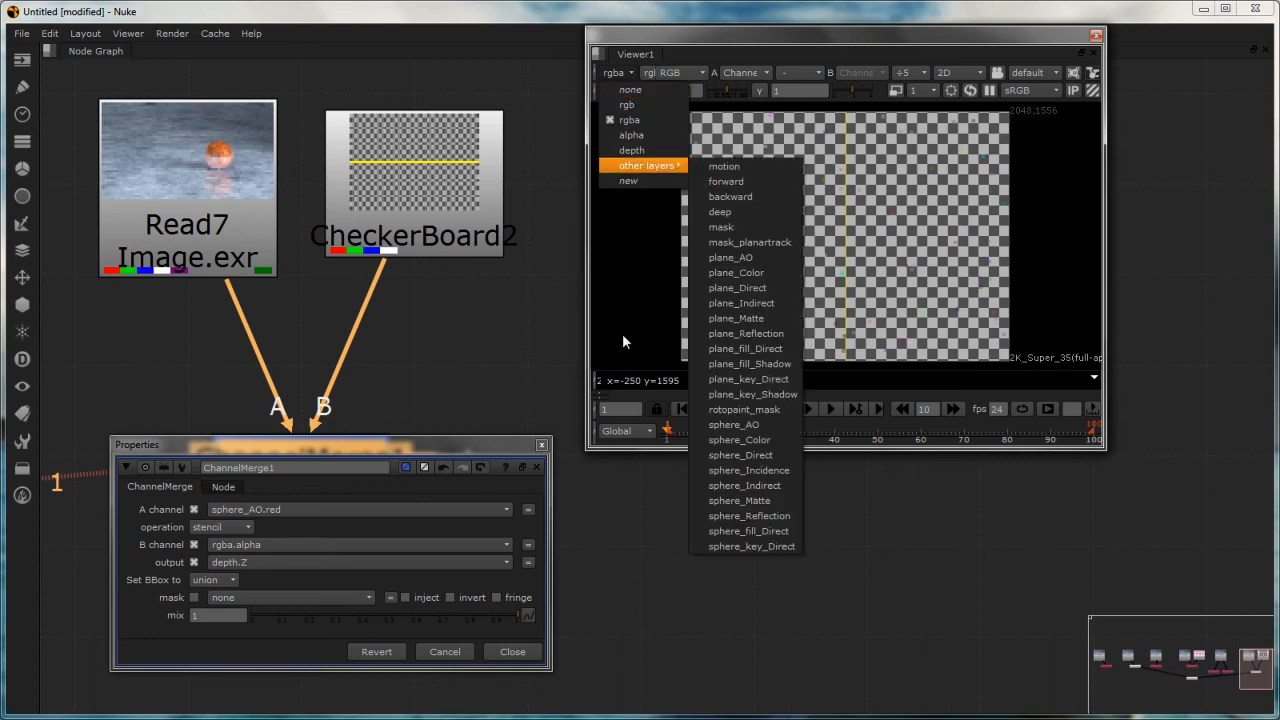
pyautogui.click(203, 658)
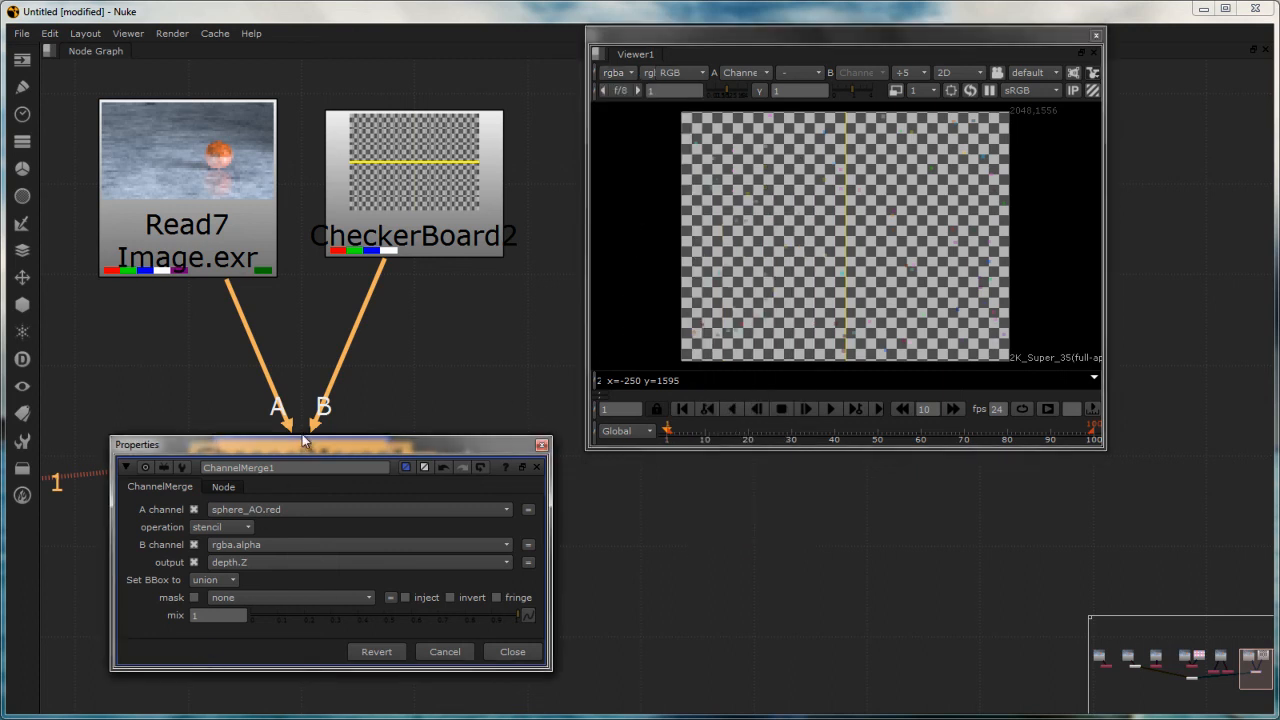
# View Read7 in Viewer1 and display its sphere_AO layer.
pyautogui.moveTo(213, 270); pyautogui.dragTo(211, 268)
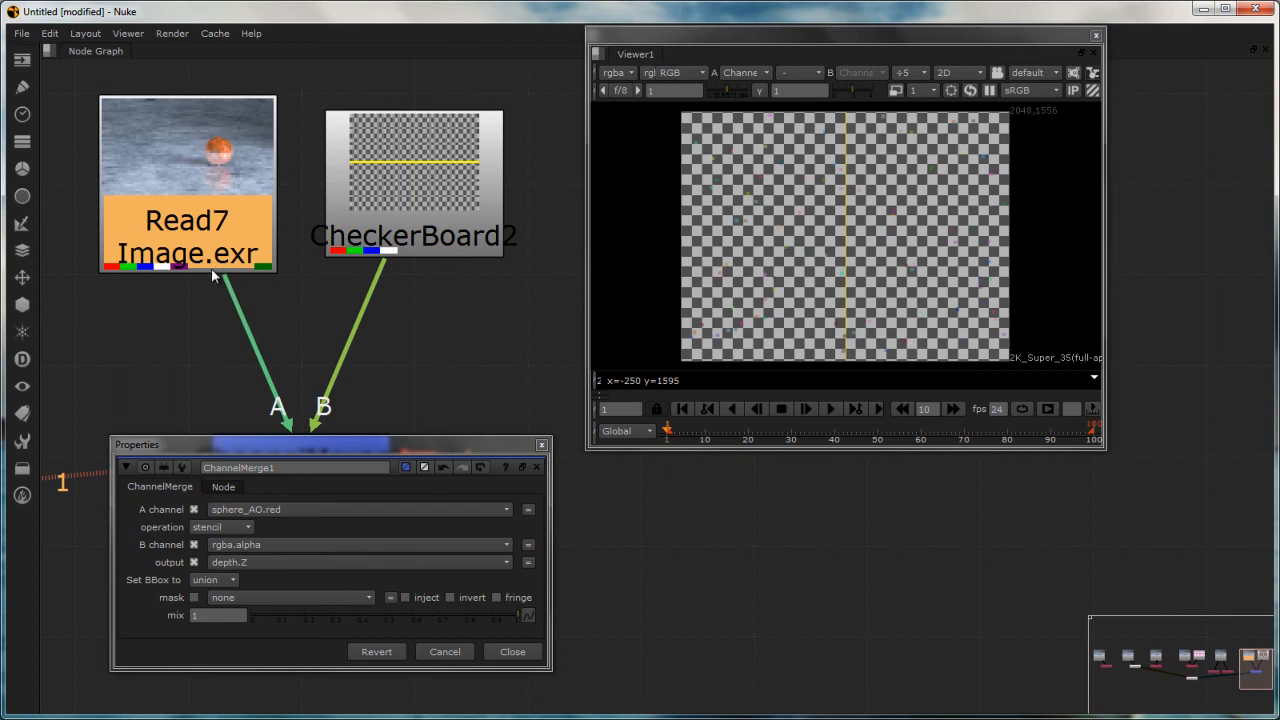
pyautogui.press('1')
pyautogui.click(625, 73)
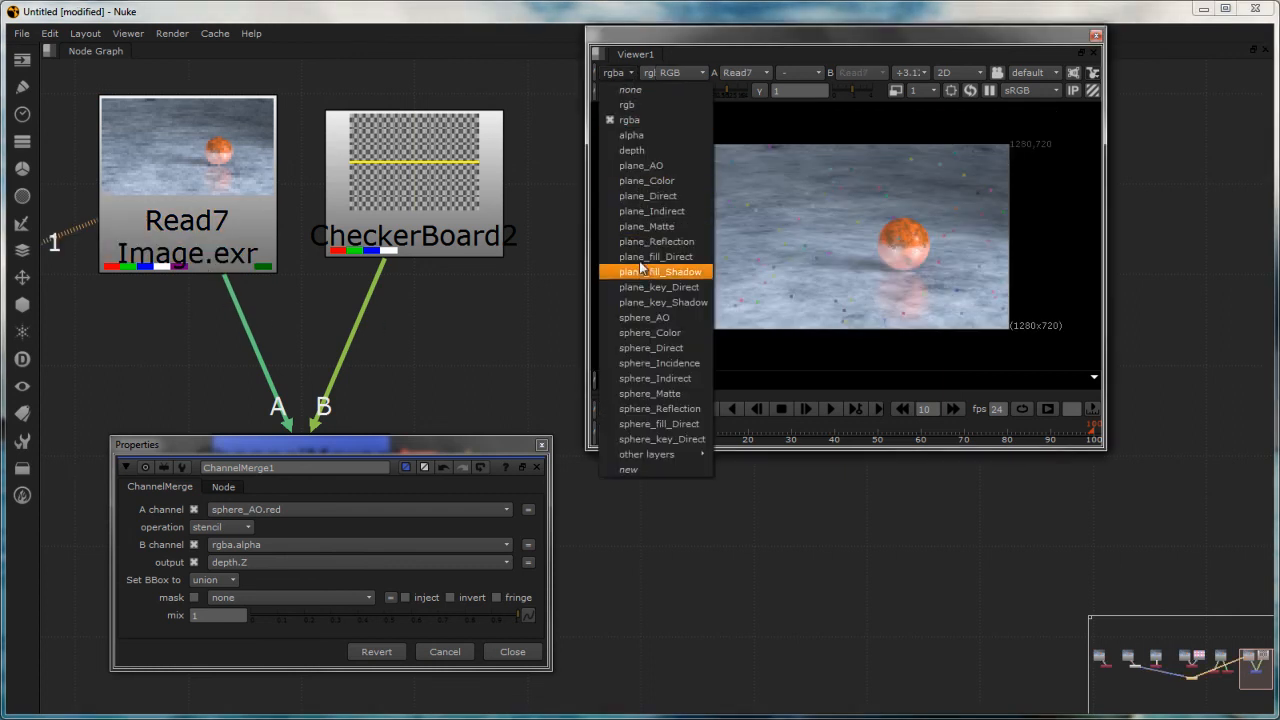
pyautogui.click(642, 317)
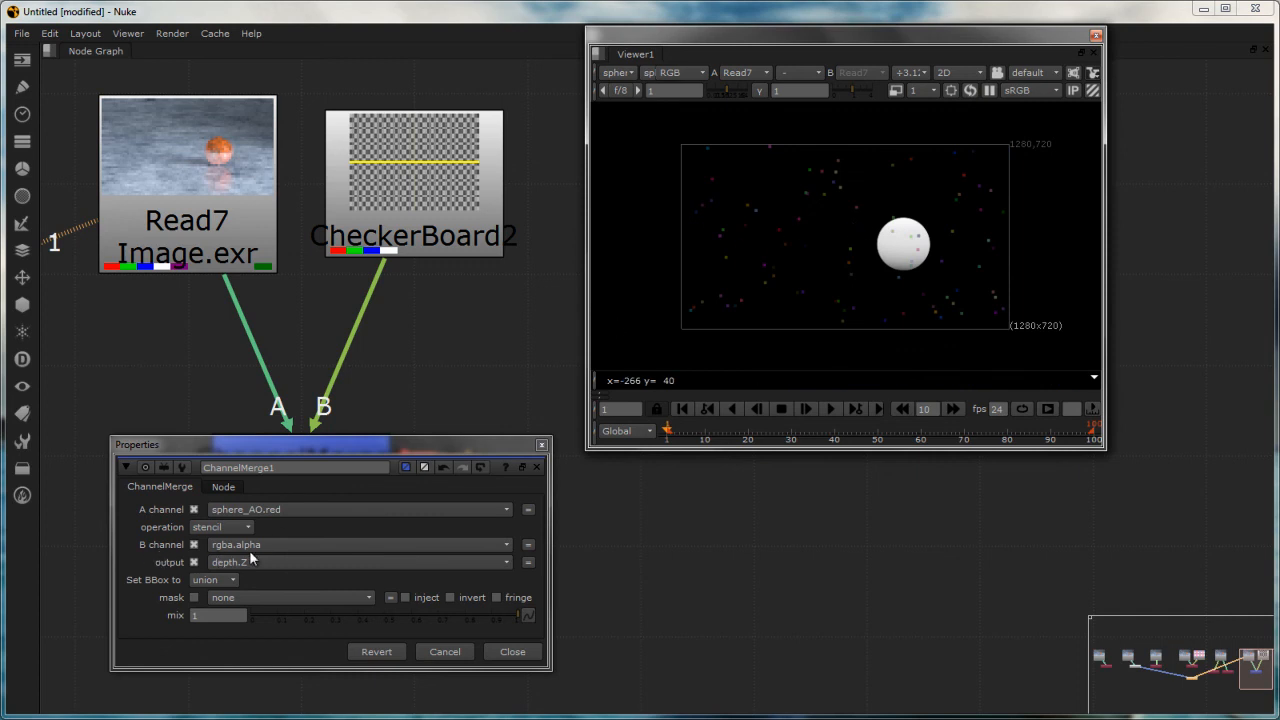
# View CheckerBoard2 in Viewer1 with the rgba layer and display only its alpha channel.
pyautogui.click(397, 200)
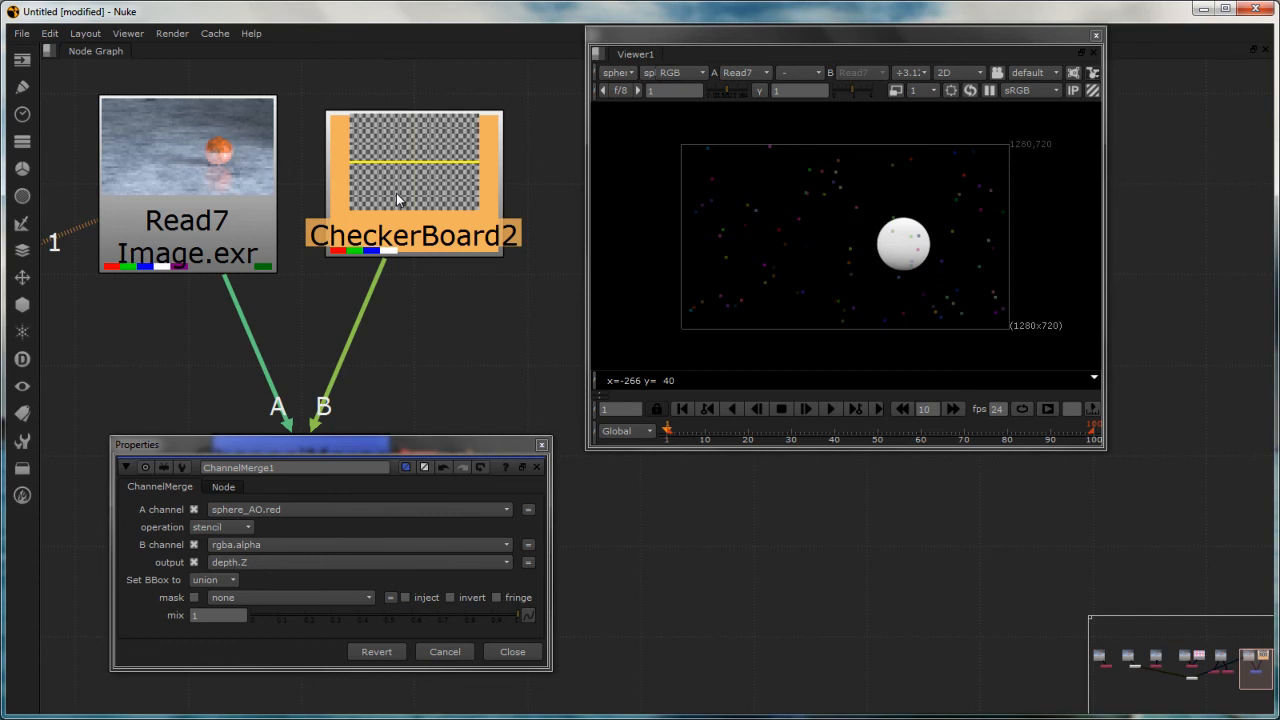
pyautogui.press('1')
pyautogui.click(616, 72)
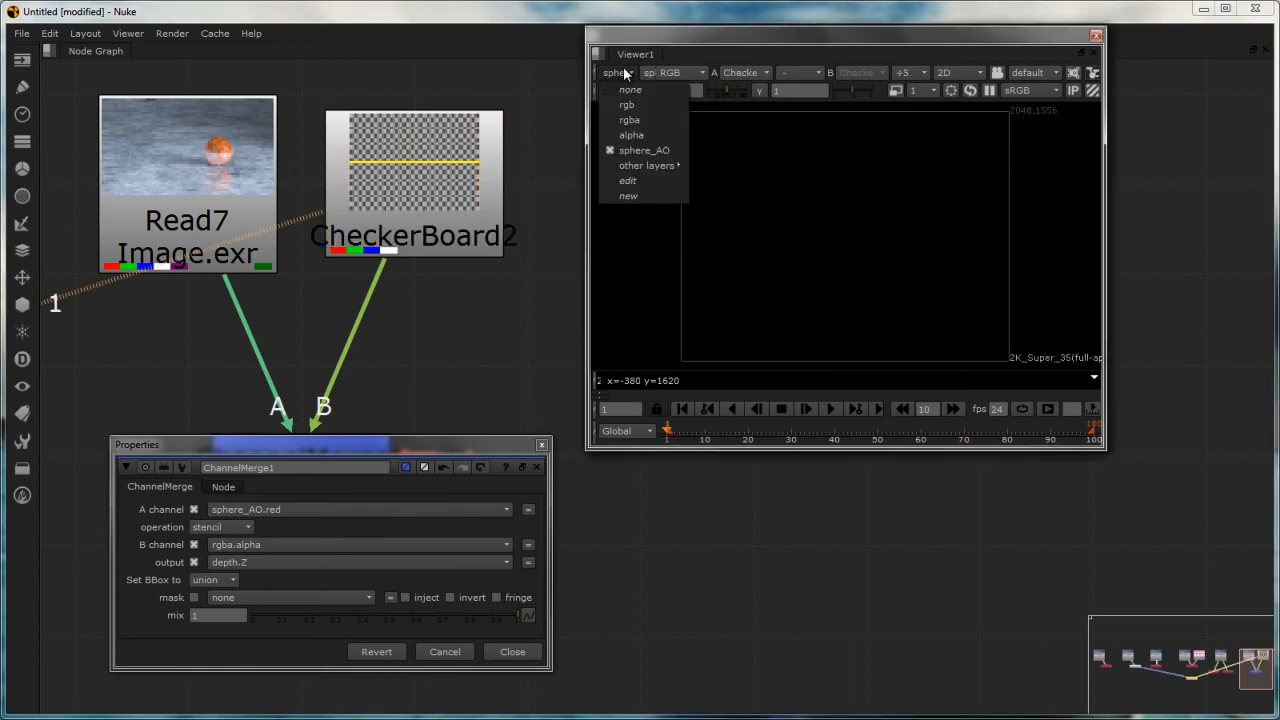
pyautogui.click(630, 121)
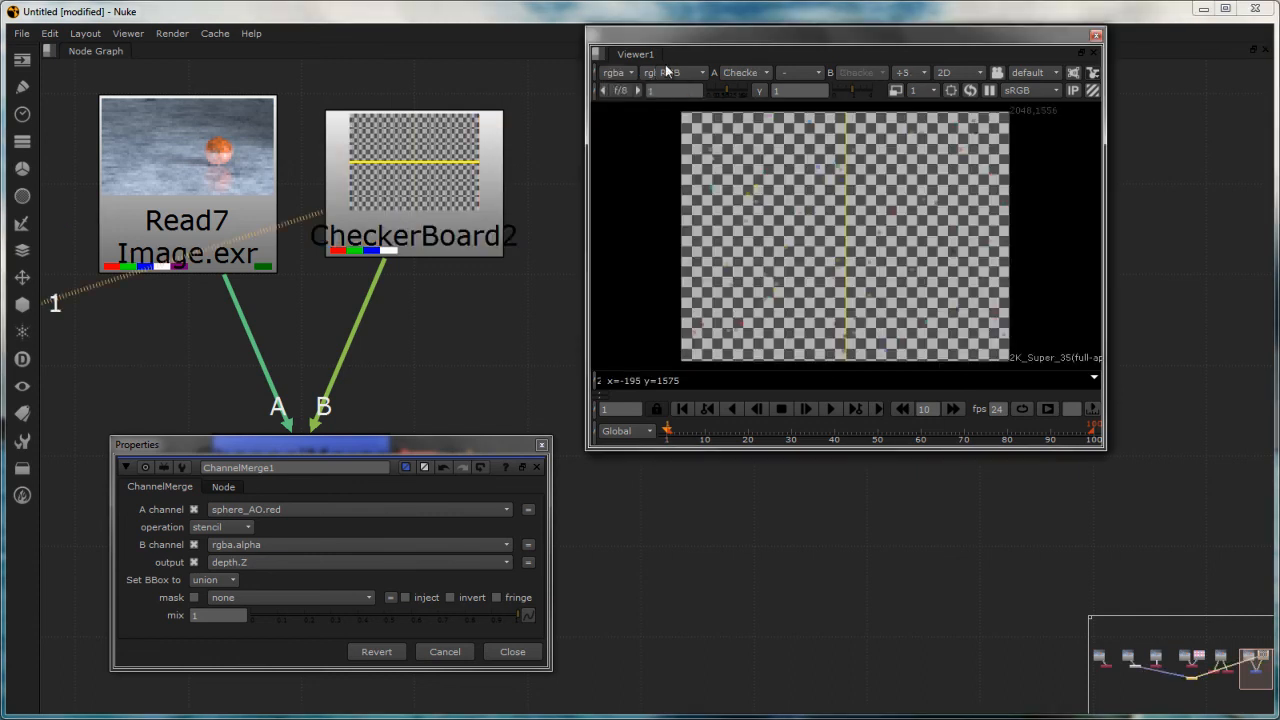
pyautogui.click(666, 71)
pyautogui.click(676, 183)
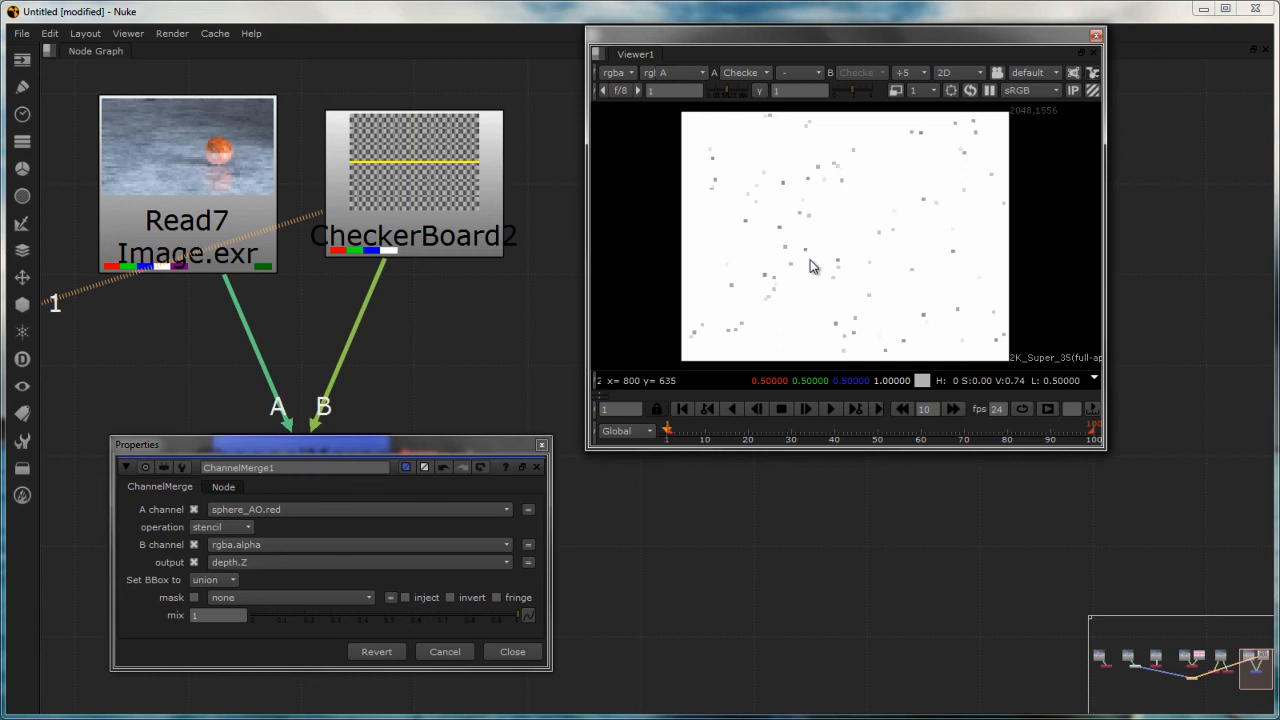
pyautogui.click(162, 220)
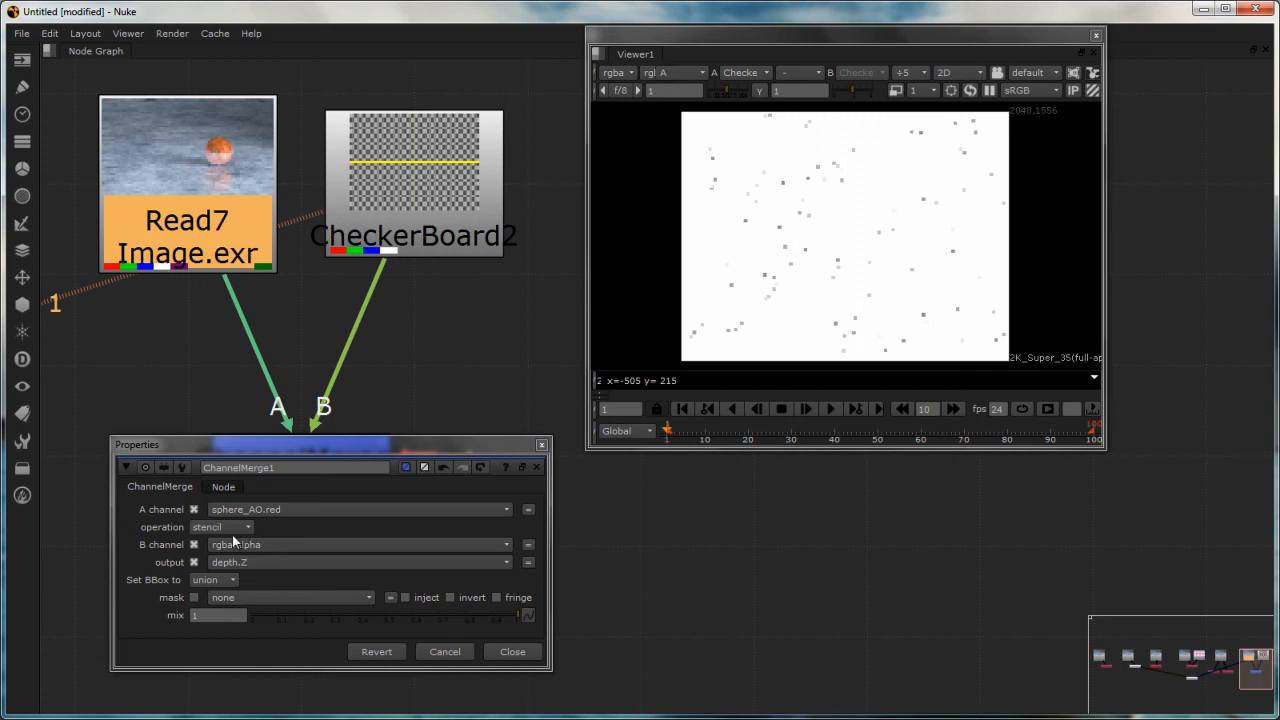
pyautogui.moveTo(234, 541)
pyautogui.click(620, 74)
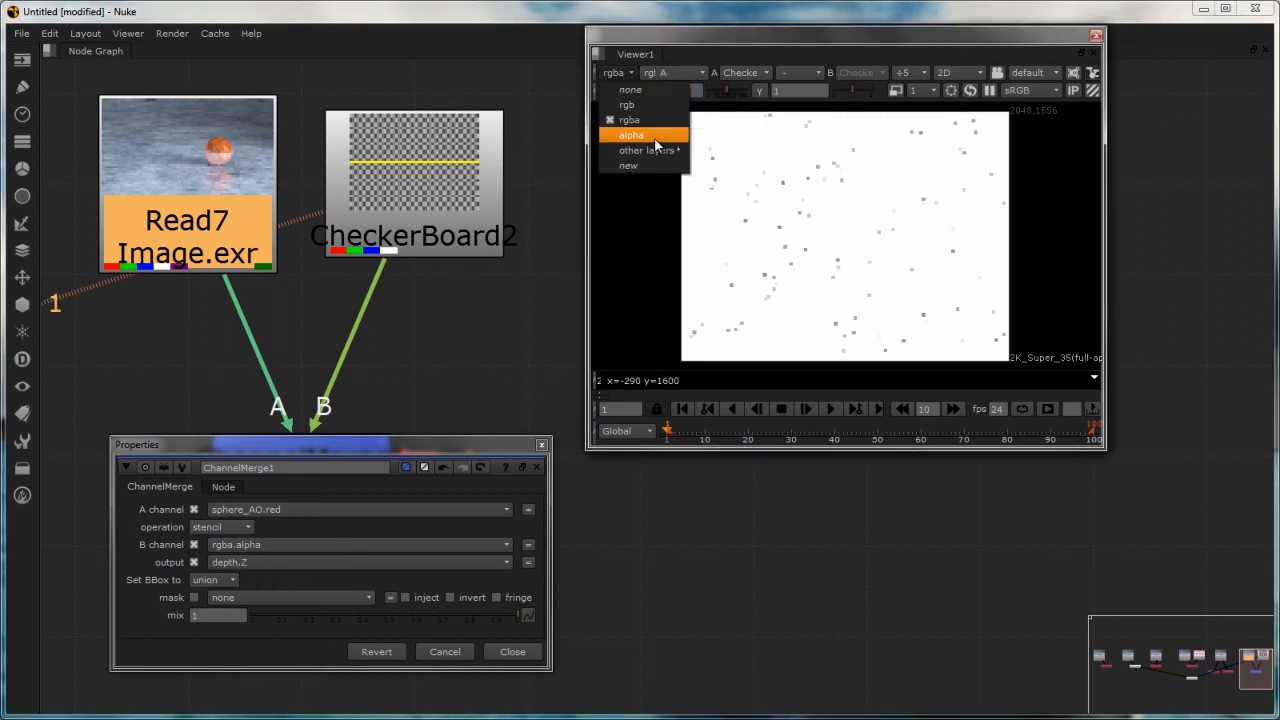
pyautogui.click(224, 454)
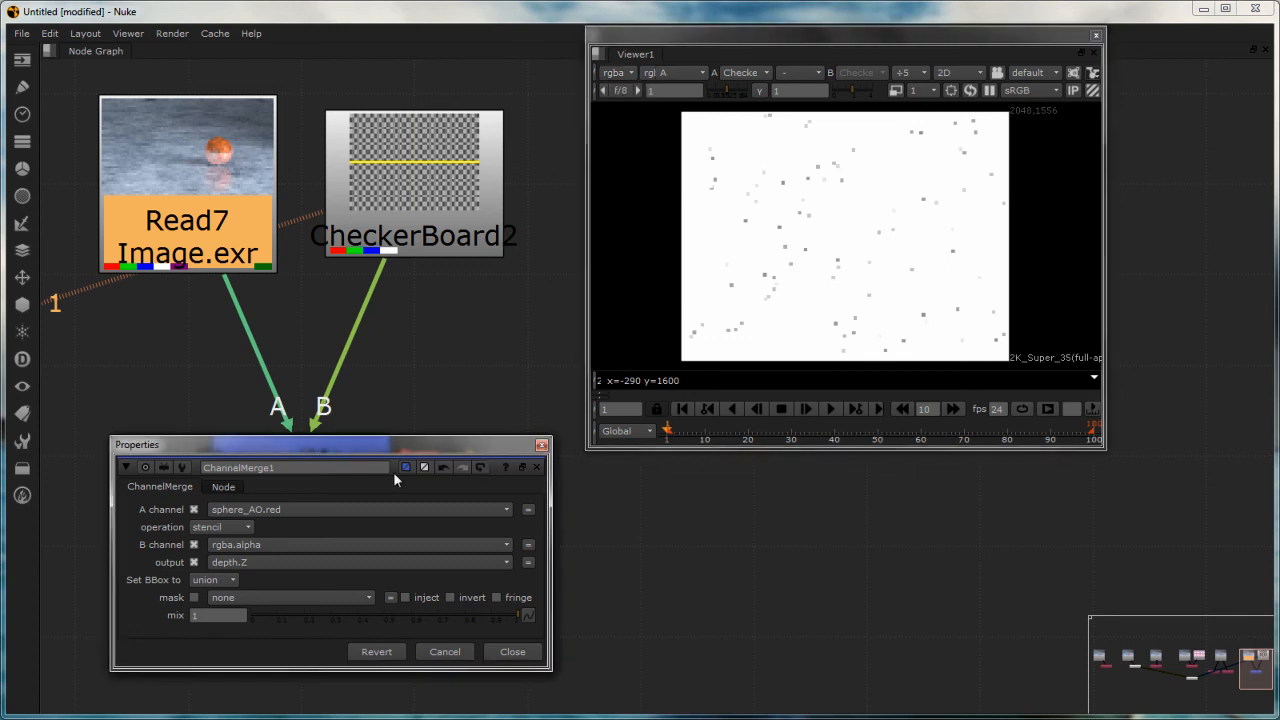
# View ChannelMerge1 in Viewer1 with the depth layer shown in RGB, moving its properties window clear of the viewer.
pyautogui.moveTo(338, 455); pyautogui.dragTo(671, 197)
pyautogui.click(325, 462)
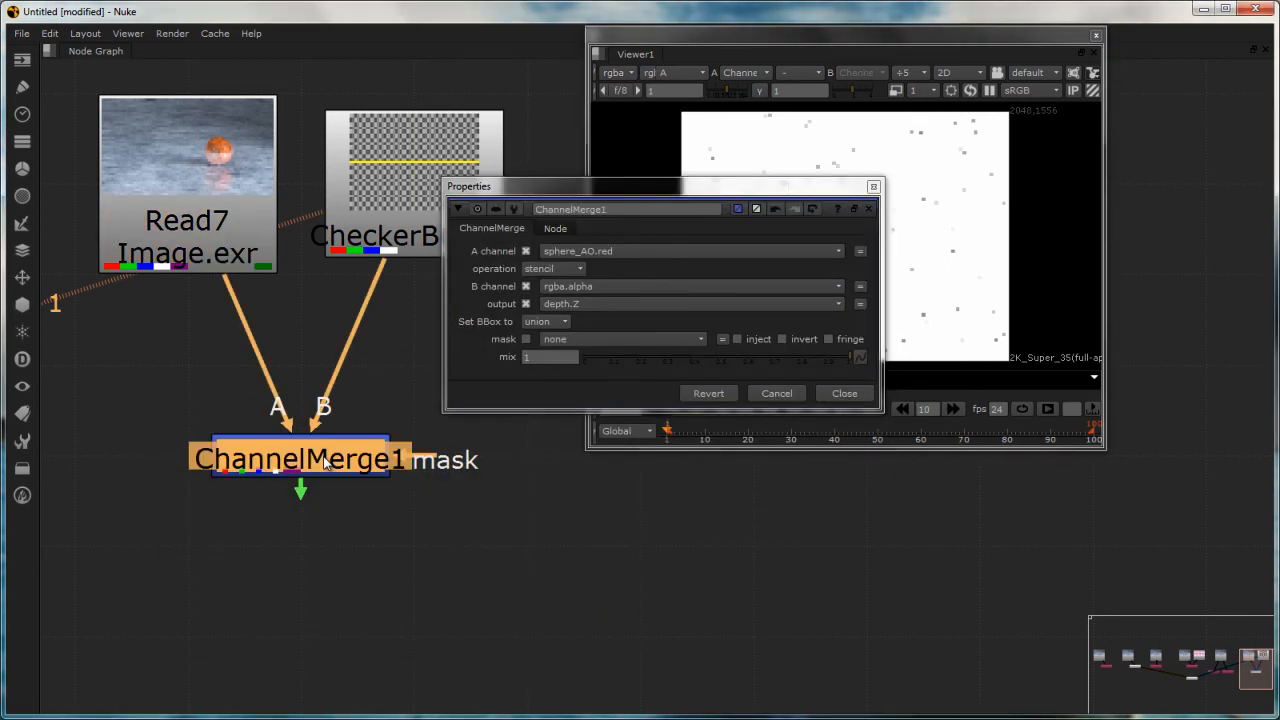
pyautogui.press('1')
pyautogui.moveTo(664, 201); pyautogui.dragTo(289, 298)
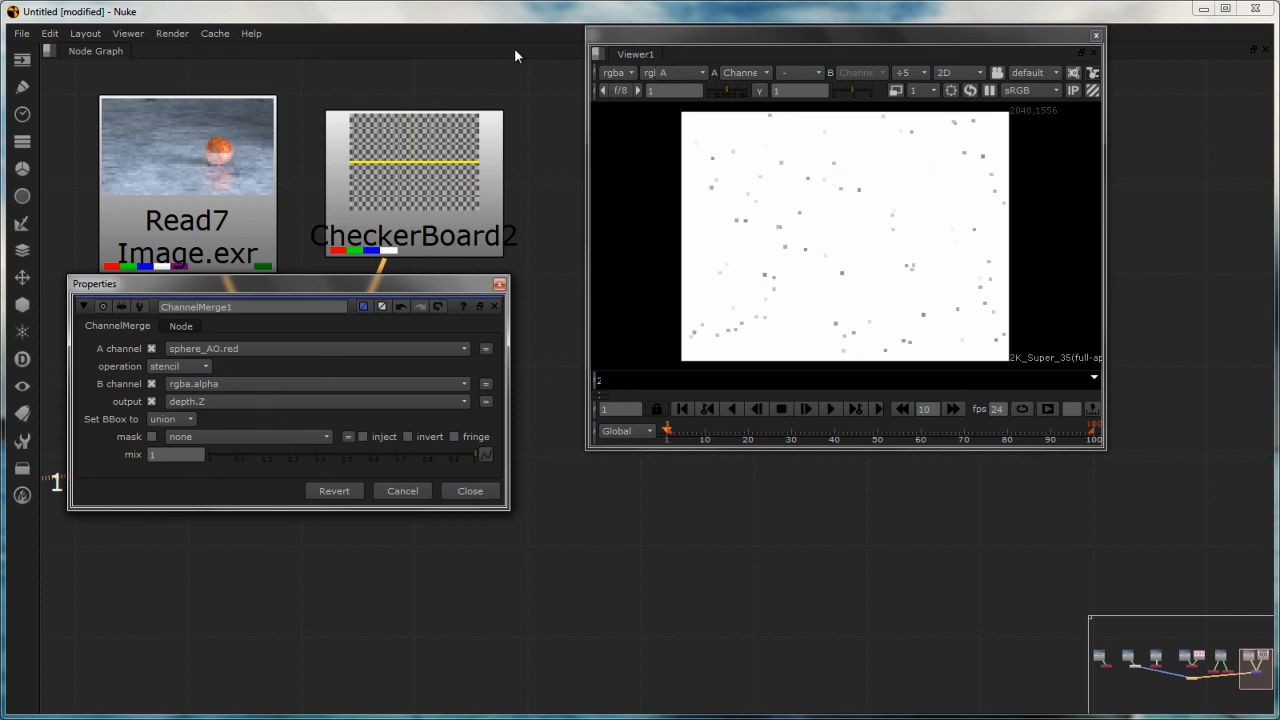
pyautogui.click(614, 72)
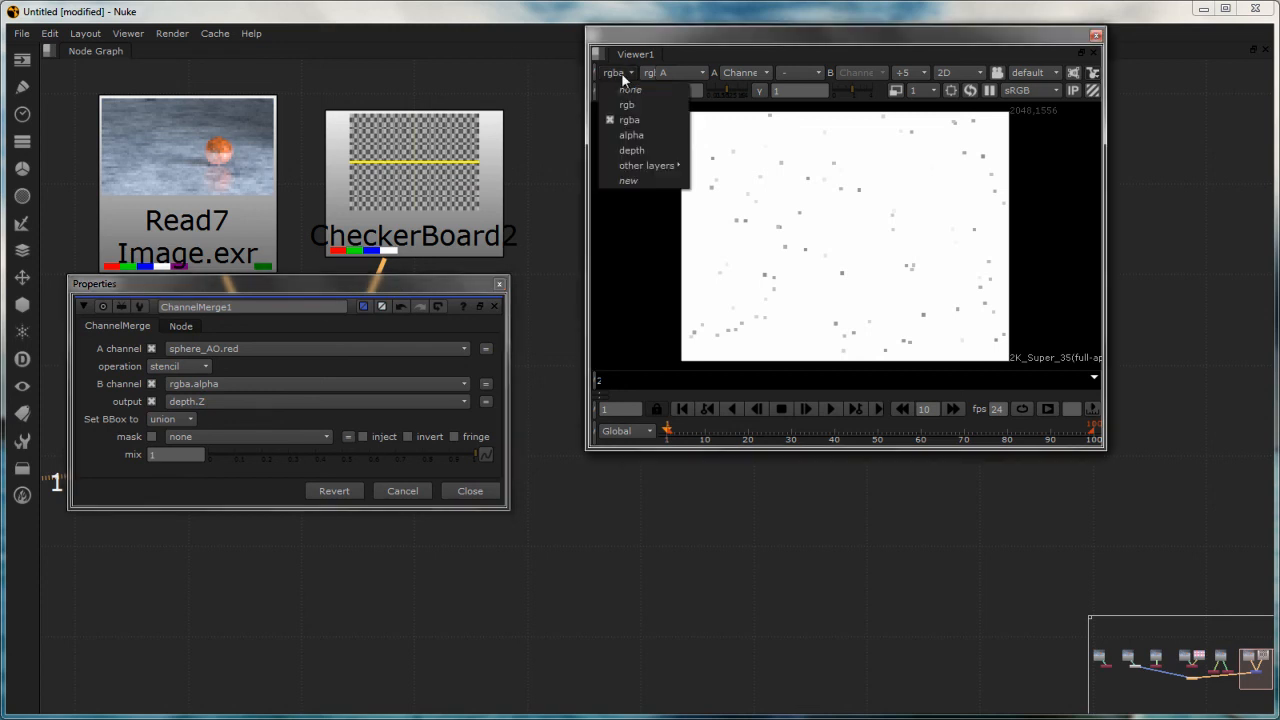
pyautogui.click(643, 152)
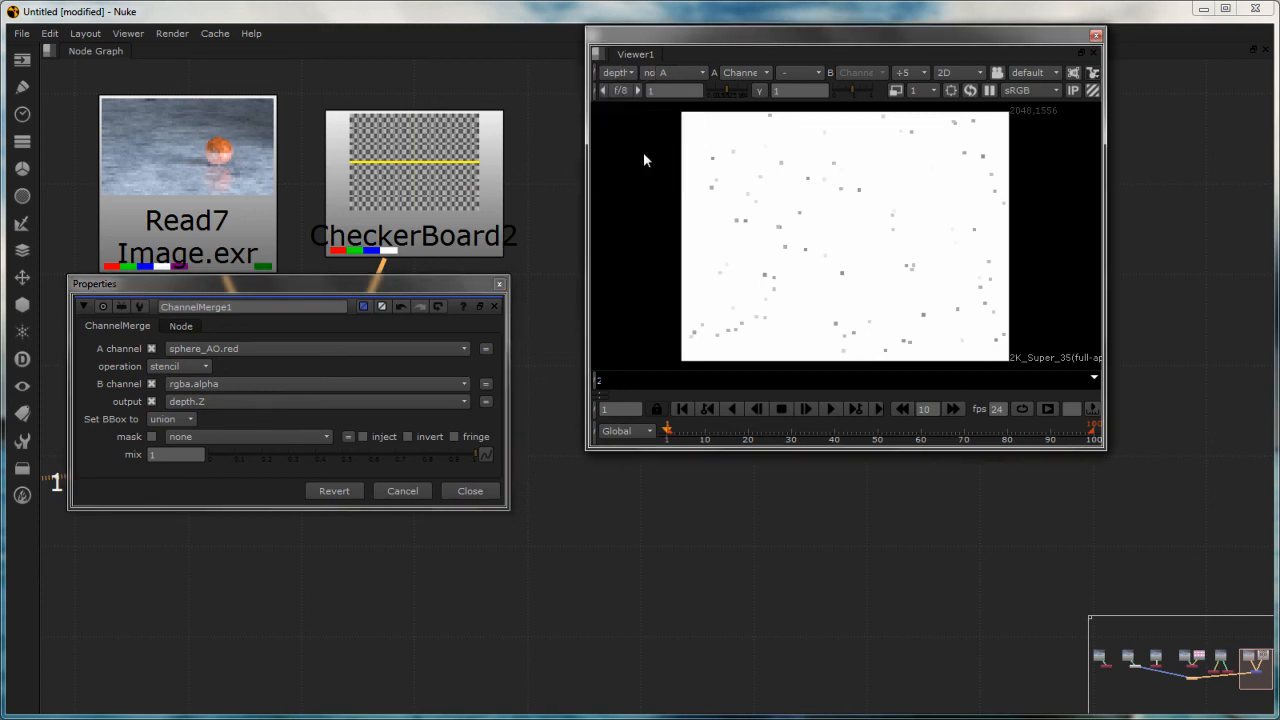
pyautogui.click(678, 73)
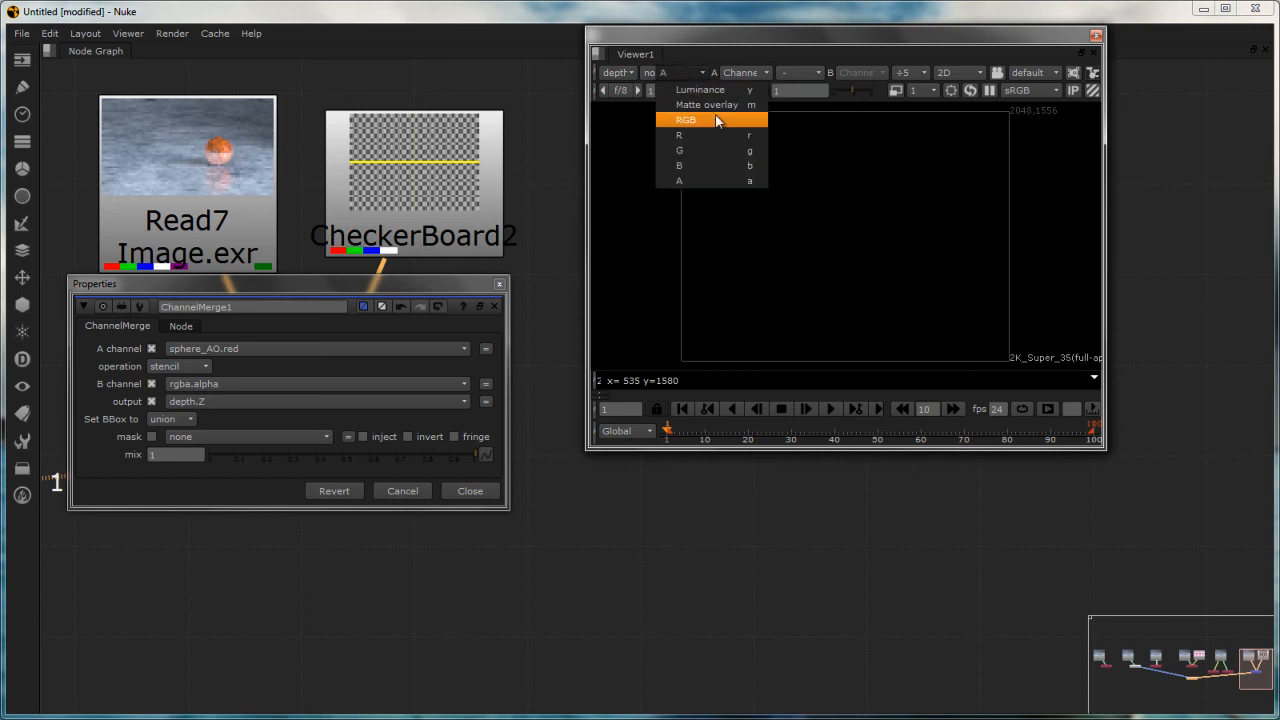
pyautogui.click(716, 120)
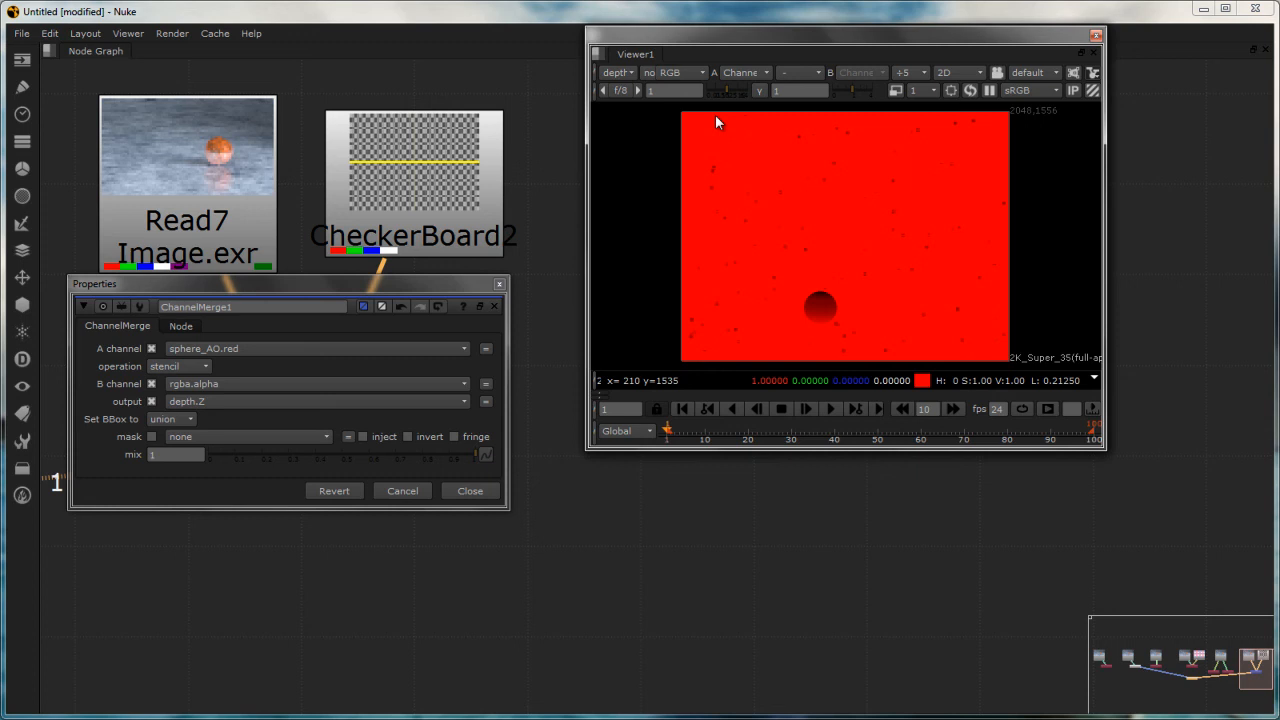
# Display only the red channel of the depth layer around the sphere, moving the properties window clear of the ChannelMerge1 node.
pyautogui.moveTo(817, 341); pyautogui.dragTo(840, 282, button='middle')
pyautogui.scroll(3, 840, 282)
pyautogui.moveTo(829, 231); pyautogui.dragTo(938, 270, button='middle')
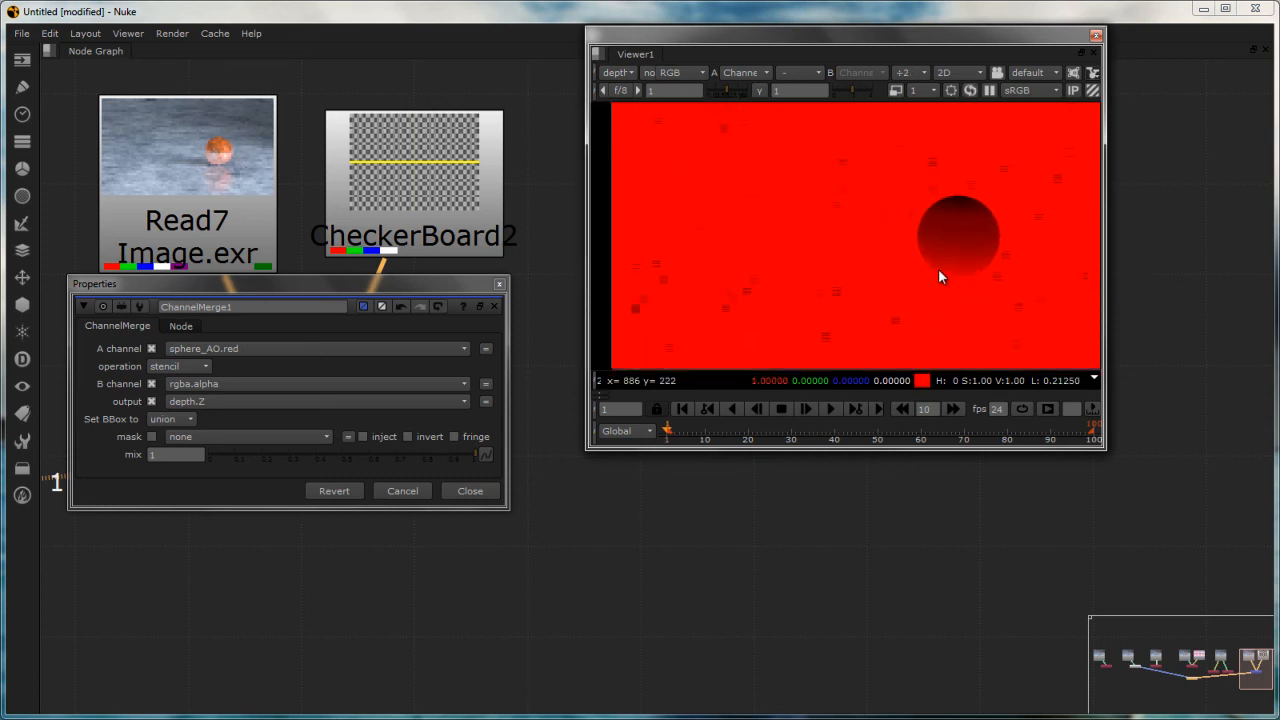
pyautogui.moveTo(270, 286); pyautogui.dragTo(379, 431)
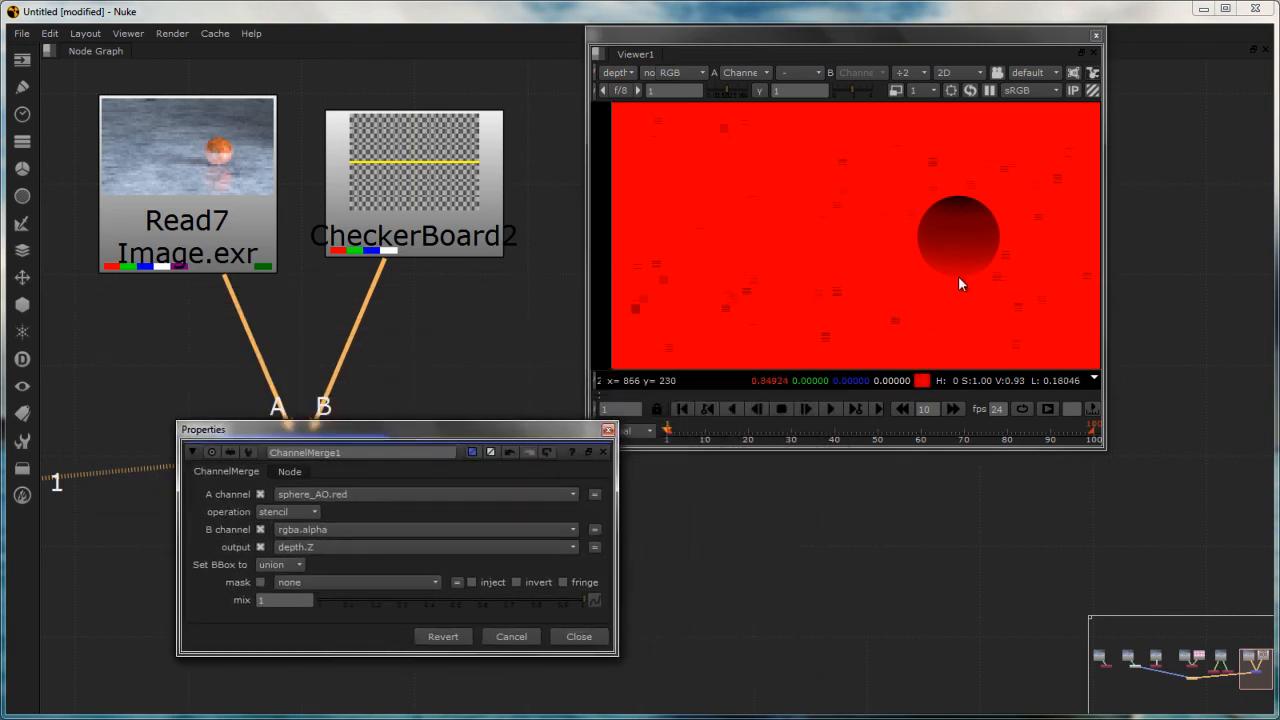
pyautogui.click(683, 77)
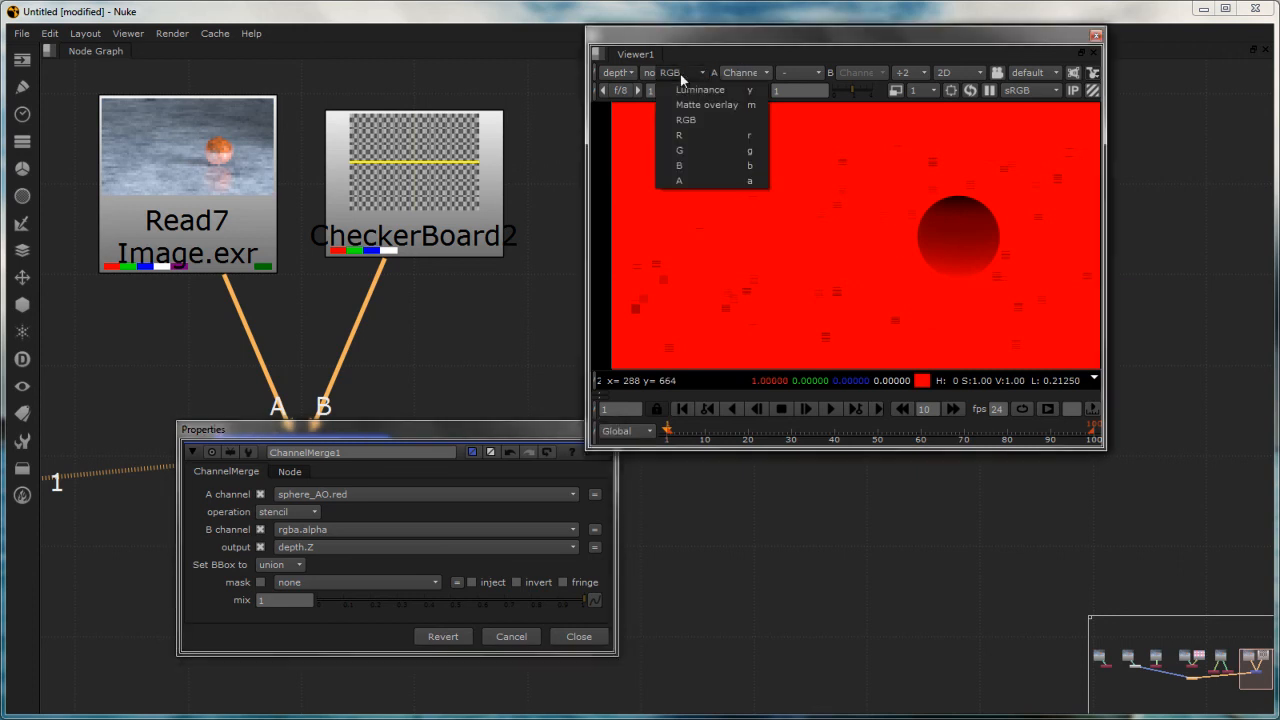
pyautogui.click(703, 137)
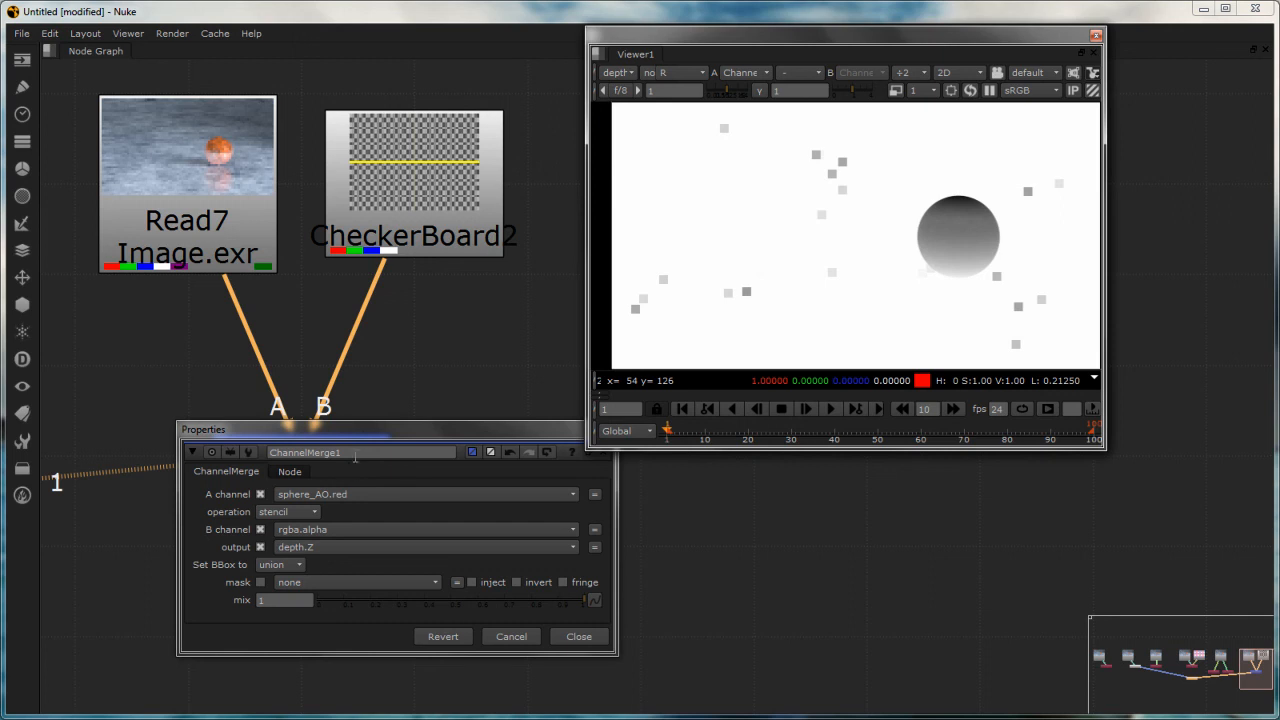
pyautogui.moveTo(362, 429); pyautogui.dragTo(328, 491)
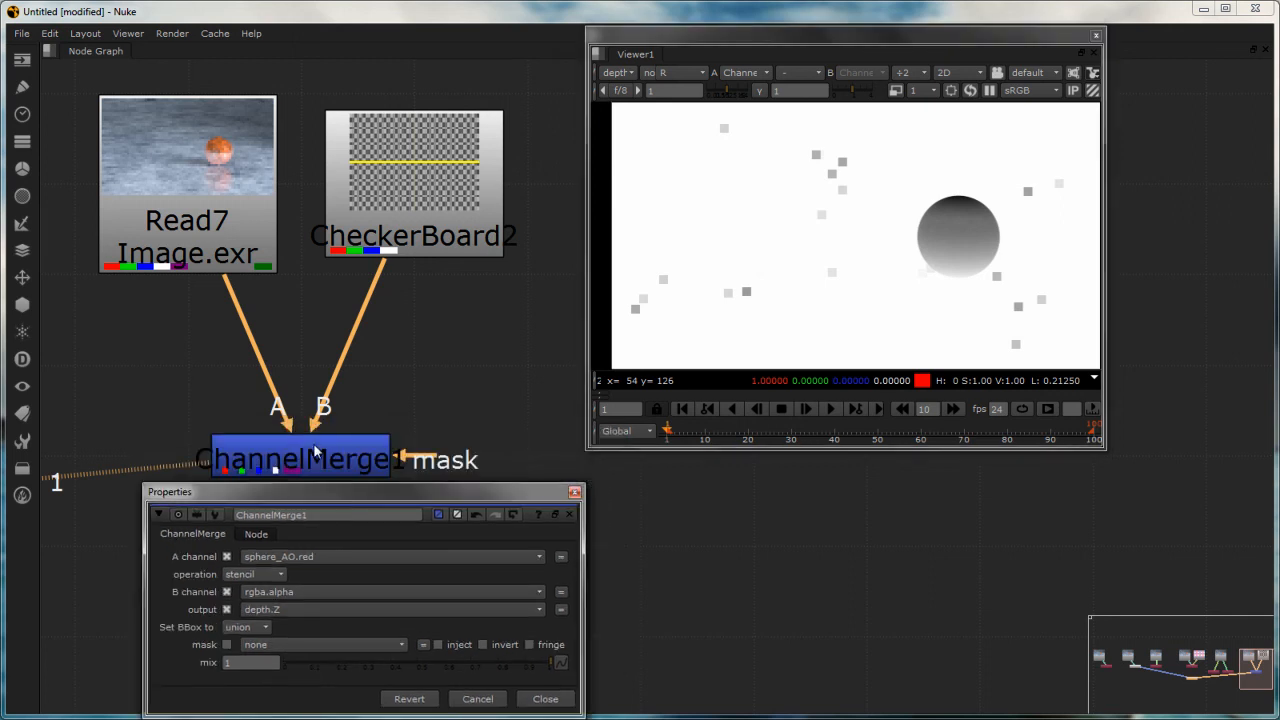
# Return to the overview of the node graph and close the ChannelMerge1 properties window.
pyautogui.scroll(-6, 314, 450)
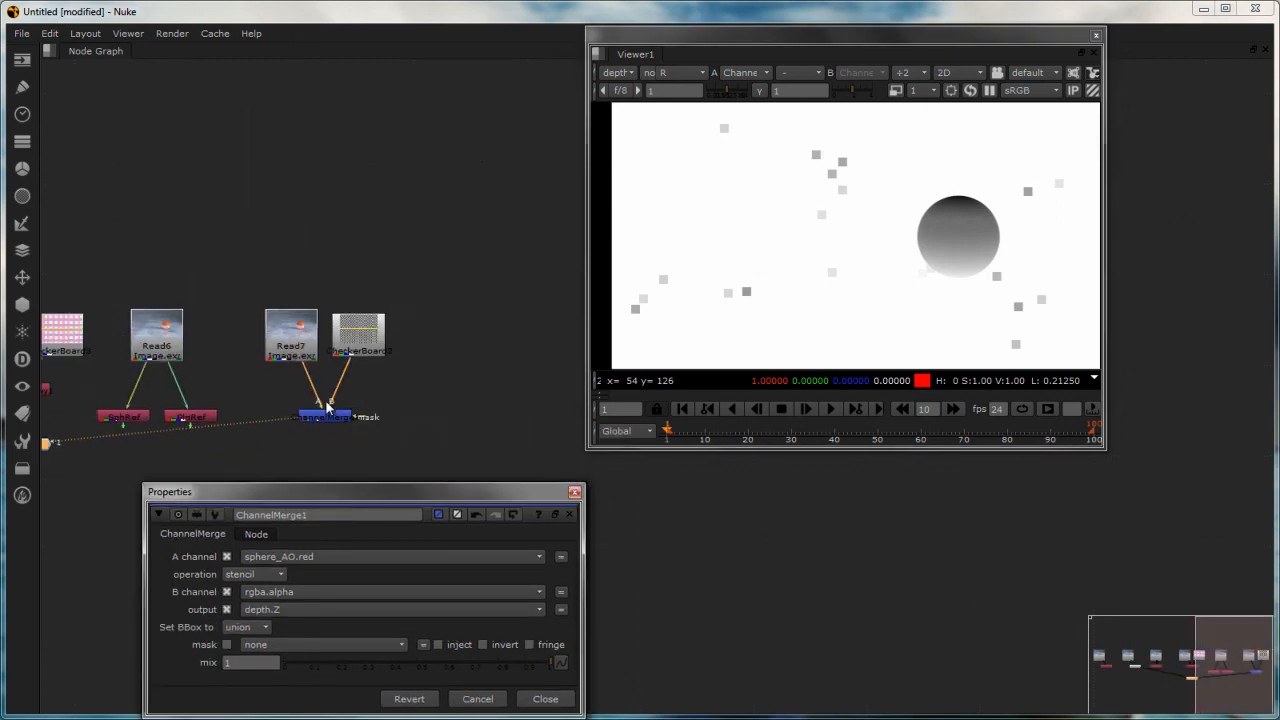
pyautogui.moveTo(360, 396); pyautogui.dragTo(418, 380, button='middle')
pyautogui.moveTo(258, 216); pyautogui.dragTo(556, 432)
pyautogui.click(532, 455)
pyautogui.moveTo(404, 405); pyautogui.dragTo(475, 449, button='middle')
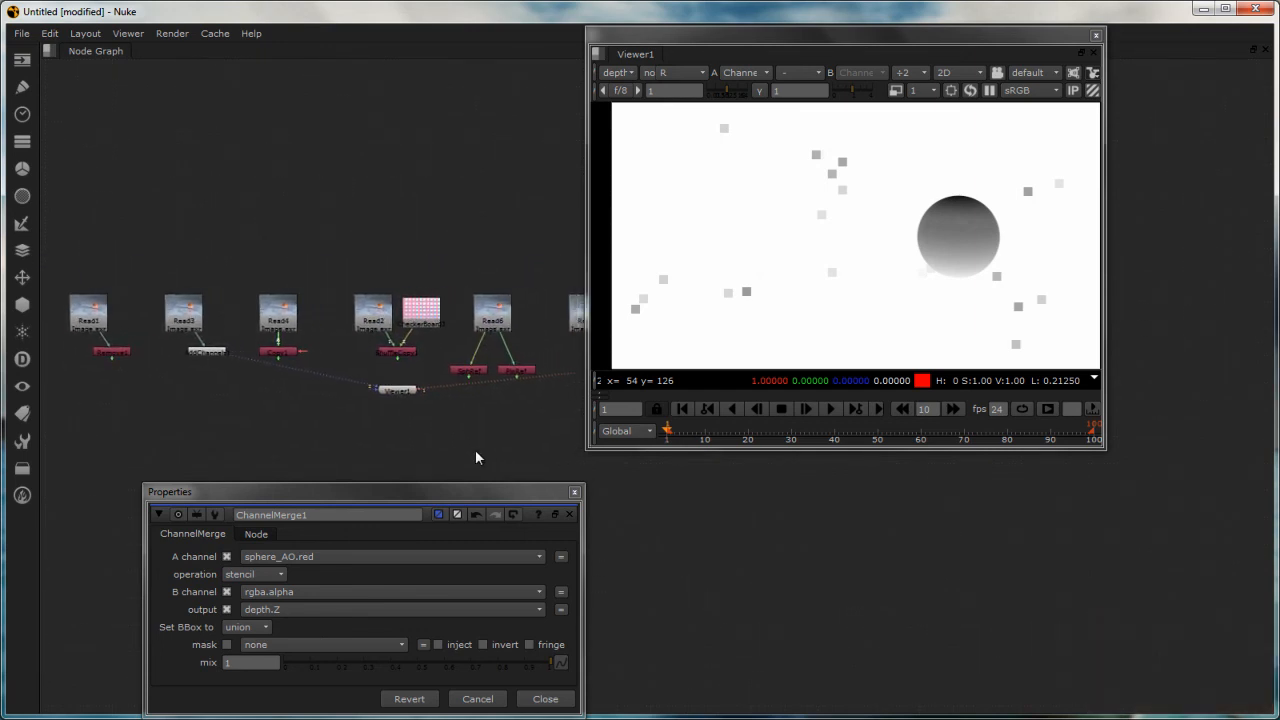
pyautogui.click(576, 493)
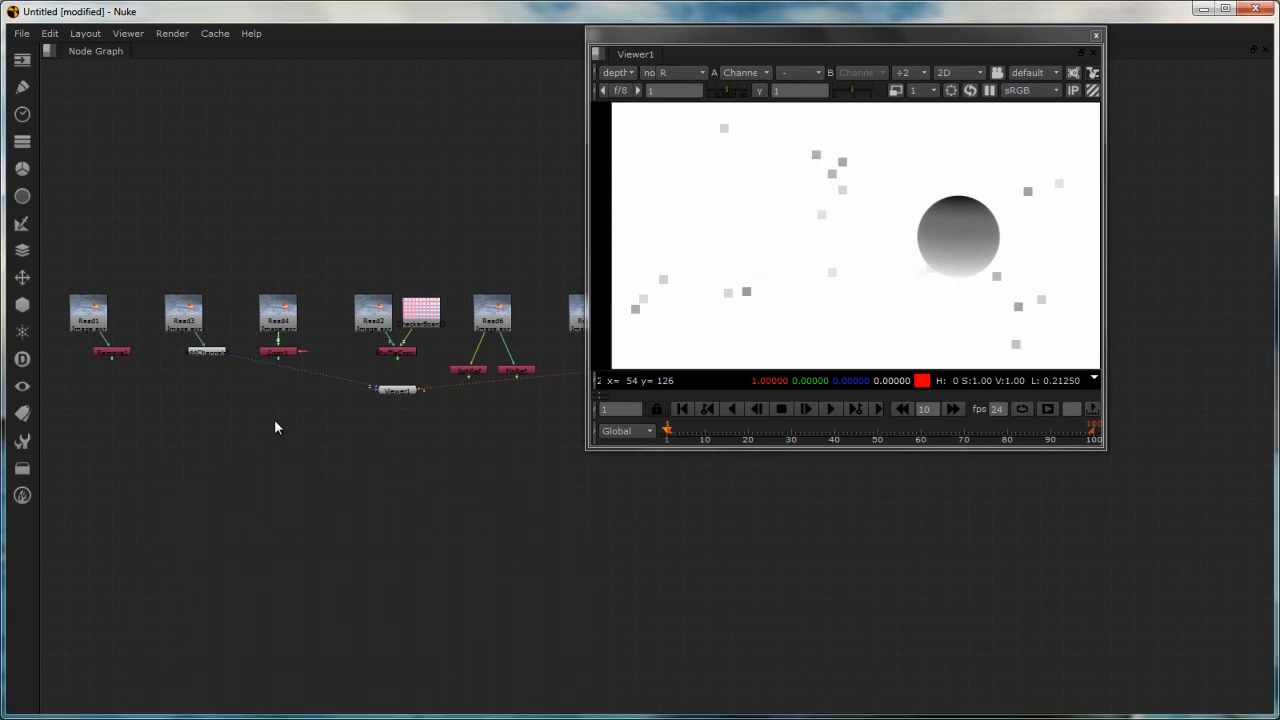
# Review all the example node setups from Remove1 to ChannelMerge1 alongside the list of available Channel nodes.
pyautogui.moveTo(274, 419); pyautogui.dragTo(432, 652, button='middle')
pyautogui.scroll(5, 405, 625)
pyautogui.scroll(-3, 464, 630)
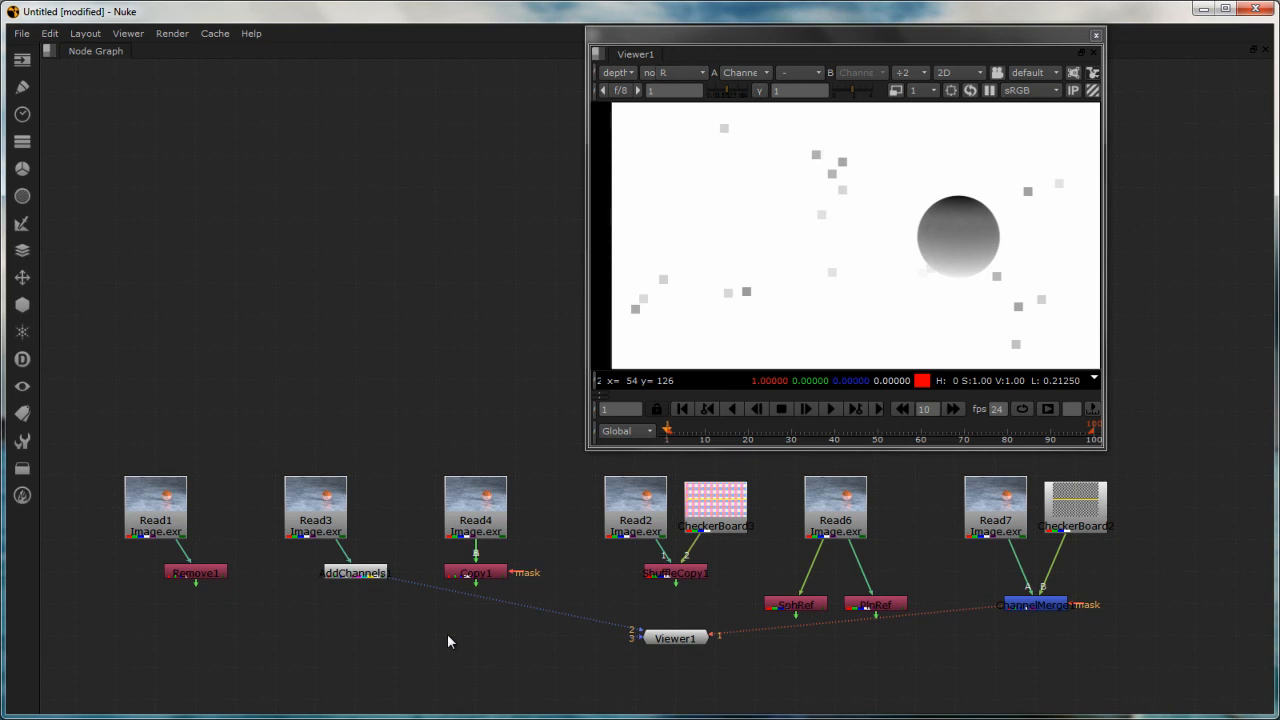
pyautogui.click(26, 143)
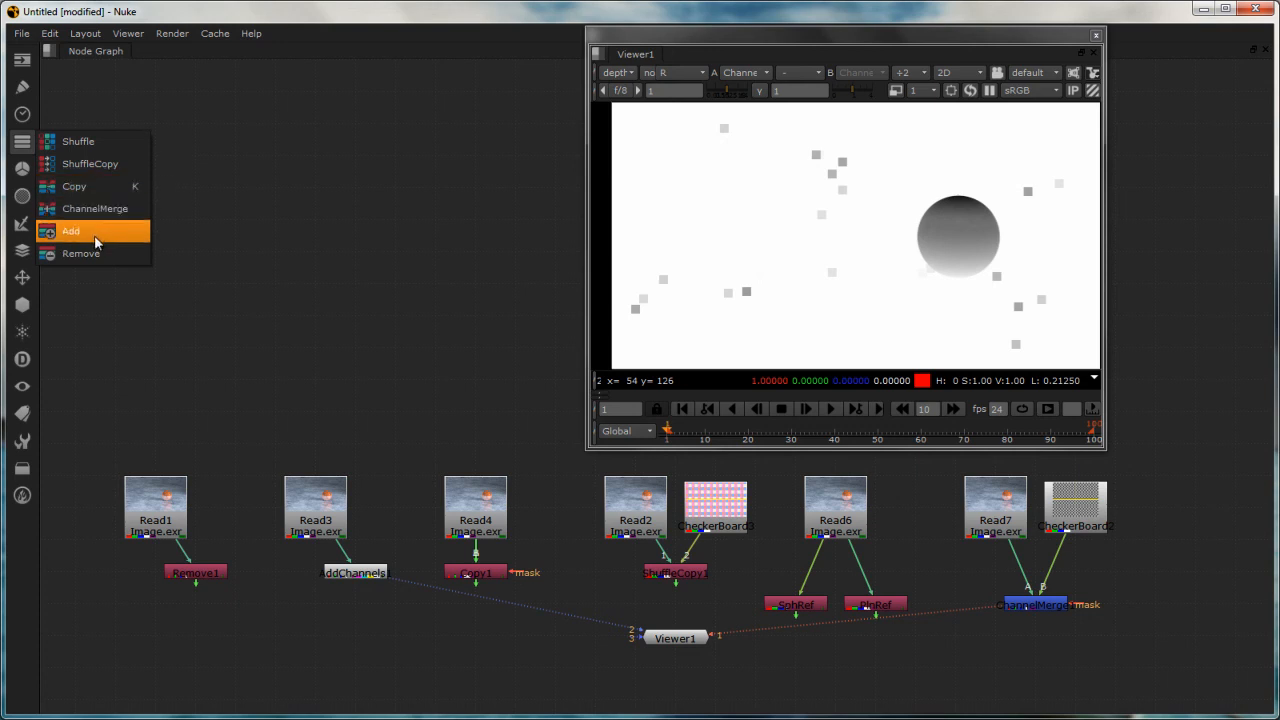
pyautogui.click(327, 347)
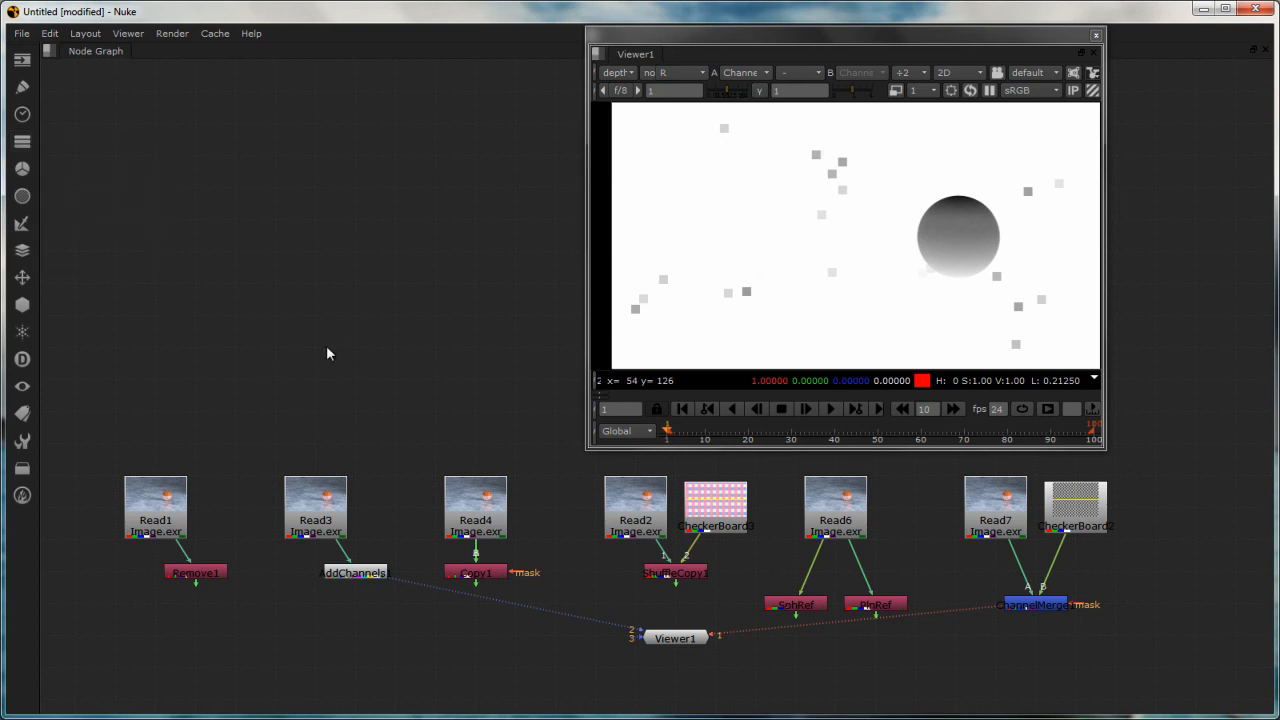